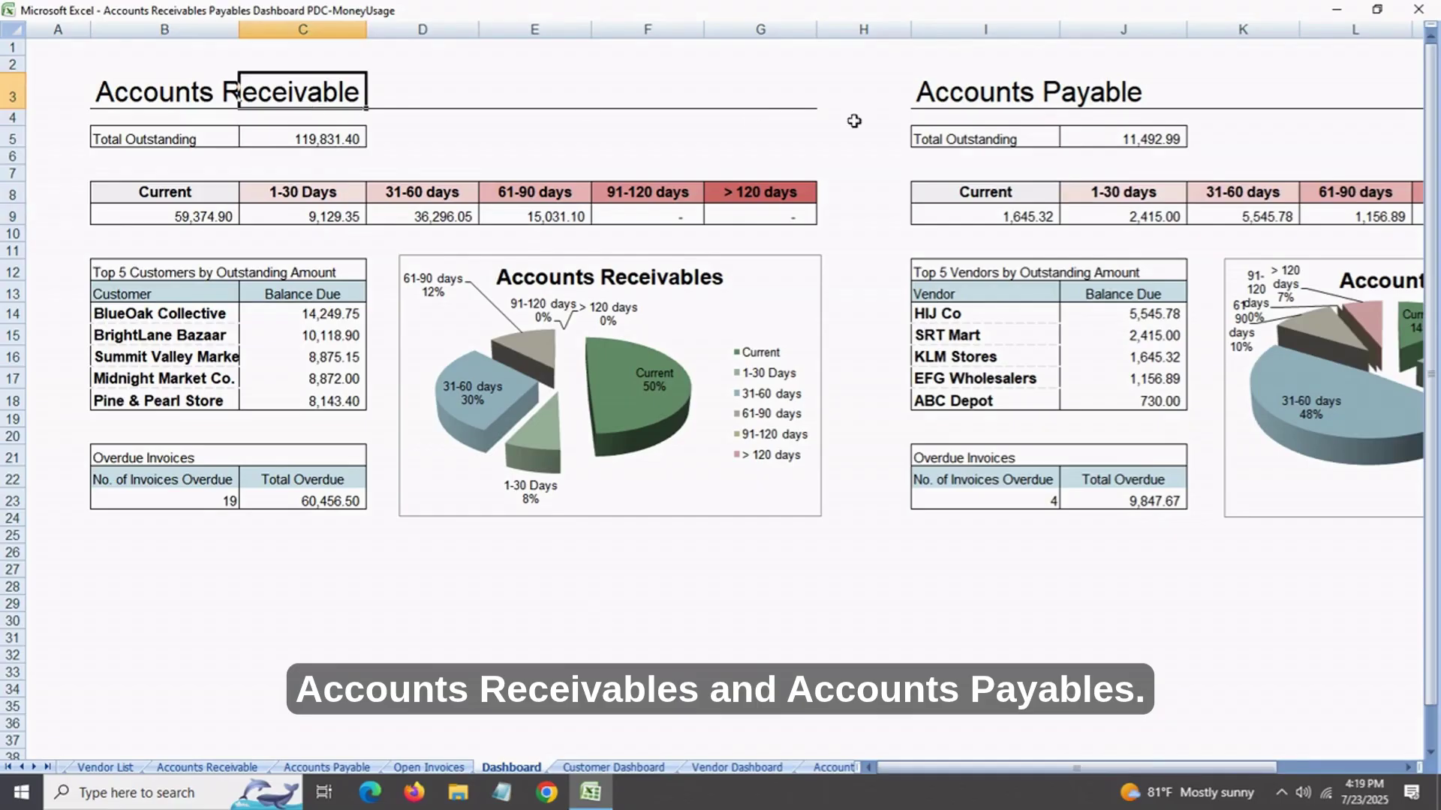
- Review the Accounts Payable section of the Dashboard sheet, the Customer Dashboard and the Vendor Dashboard
{"action": "left_click", "coordinate": [954, 100]}
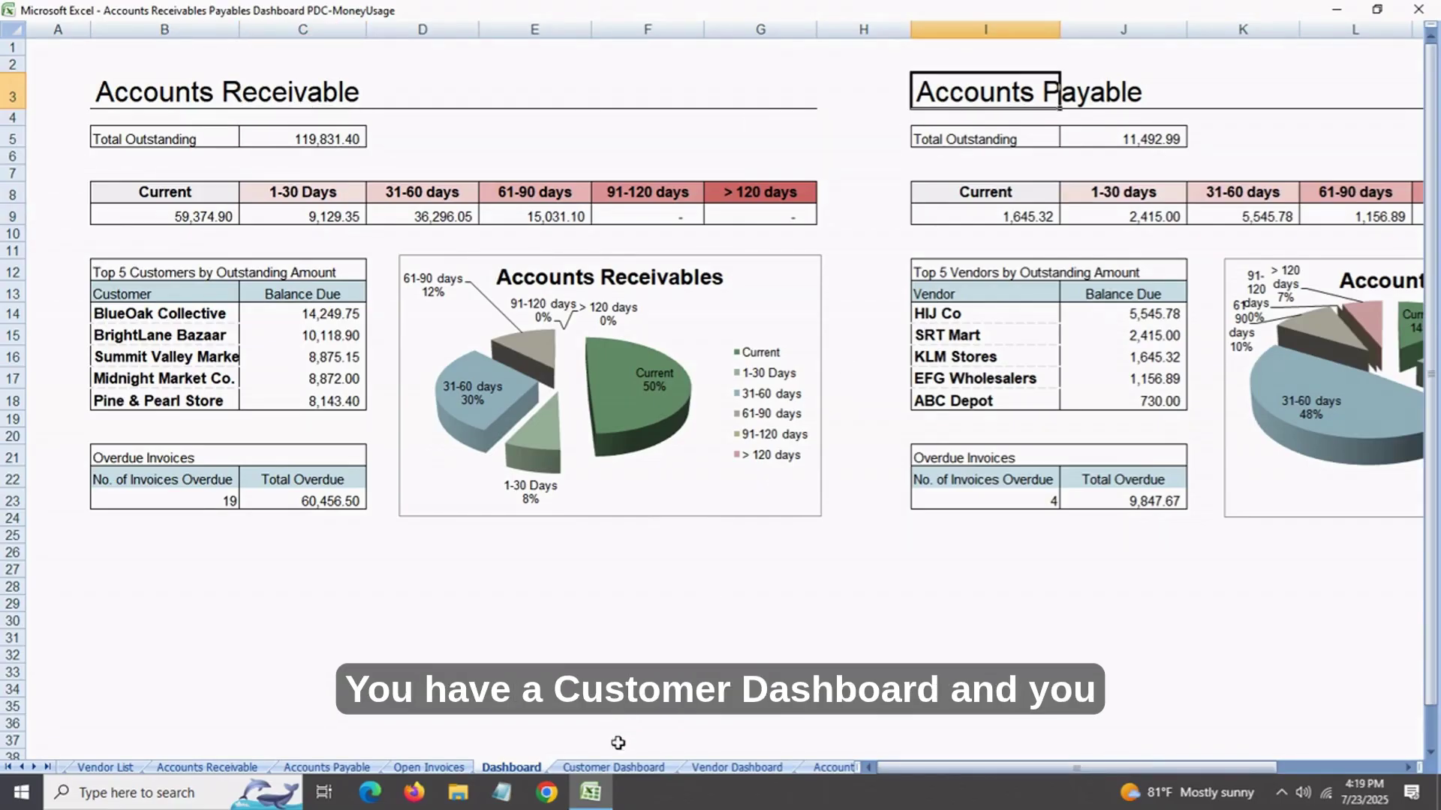
{"action": "left_click", "coordinate": [610, 768]}
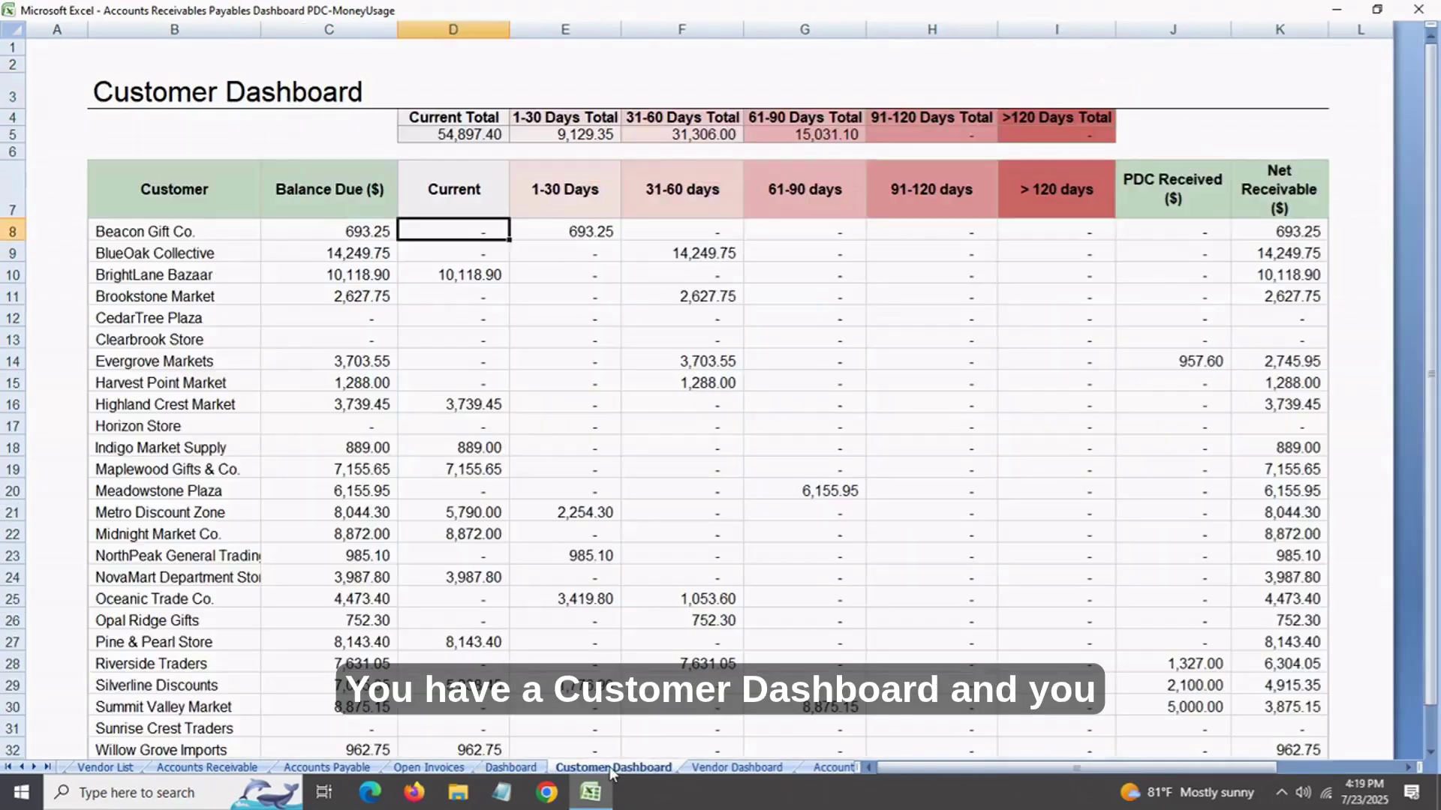
{"action": "left_click", "coordinate": [723, 767]}
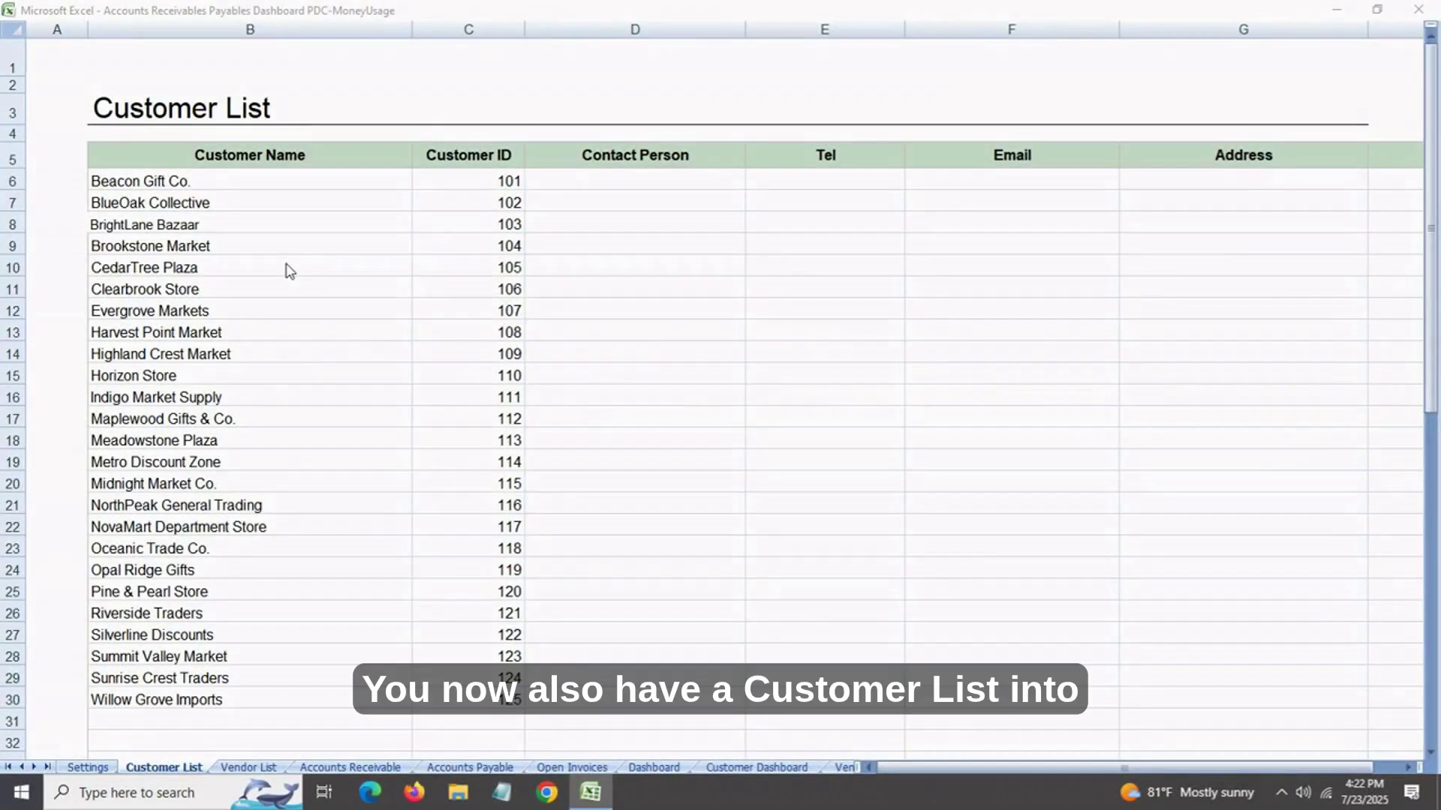
- Examine the Customer List sheet's contact columns, from customer name to address, and several of the listed customer names
{"action": "left_click", "coordinate": [300, 186]}
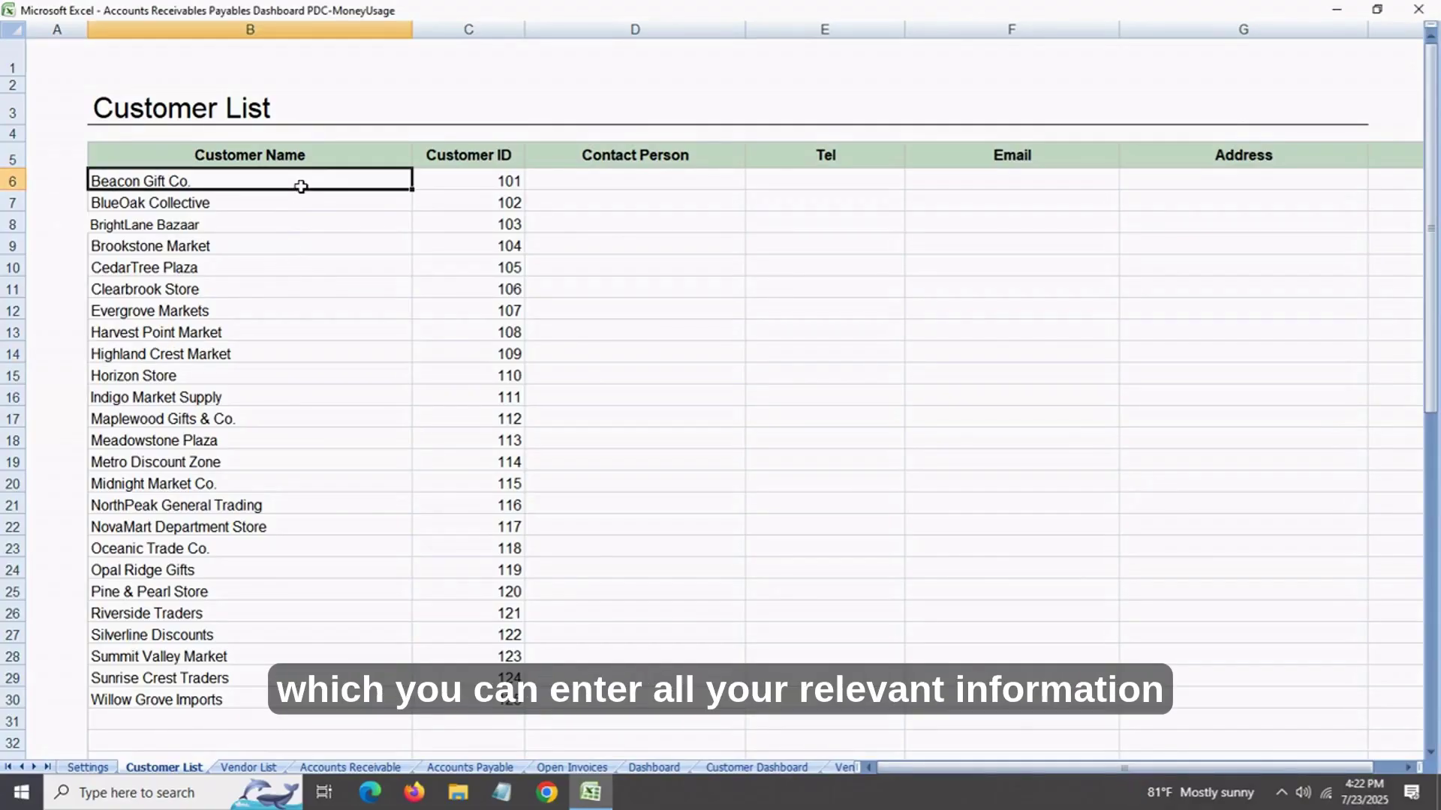
{"action": "left_click", "coordinate": [442, 182]}
{"action": "left_click", "coordinate": [568, 186]}
{"action": "left_click", "coordinate": [811, 183]}
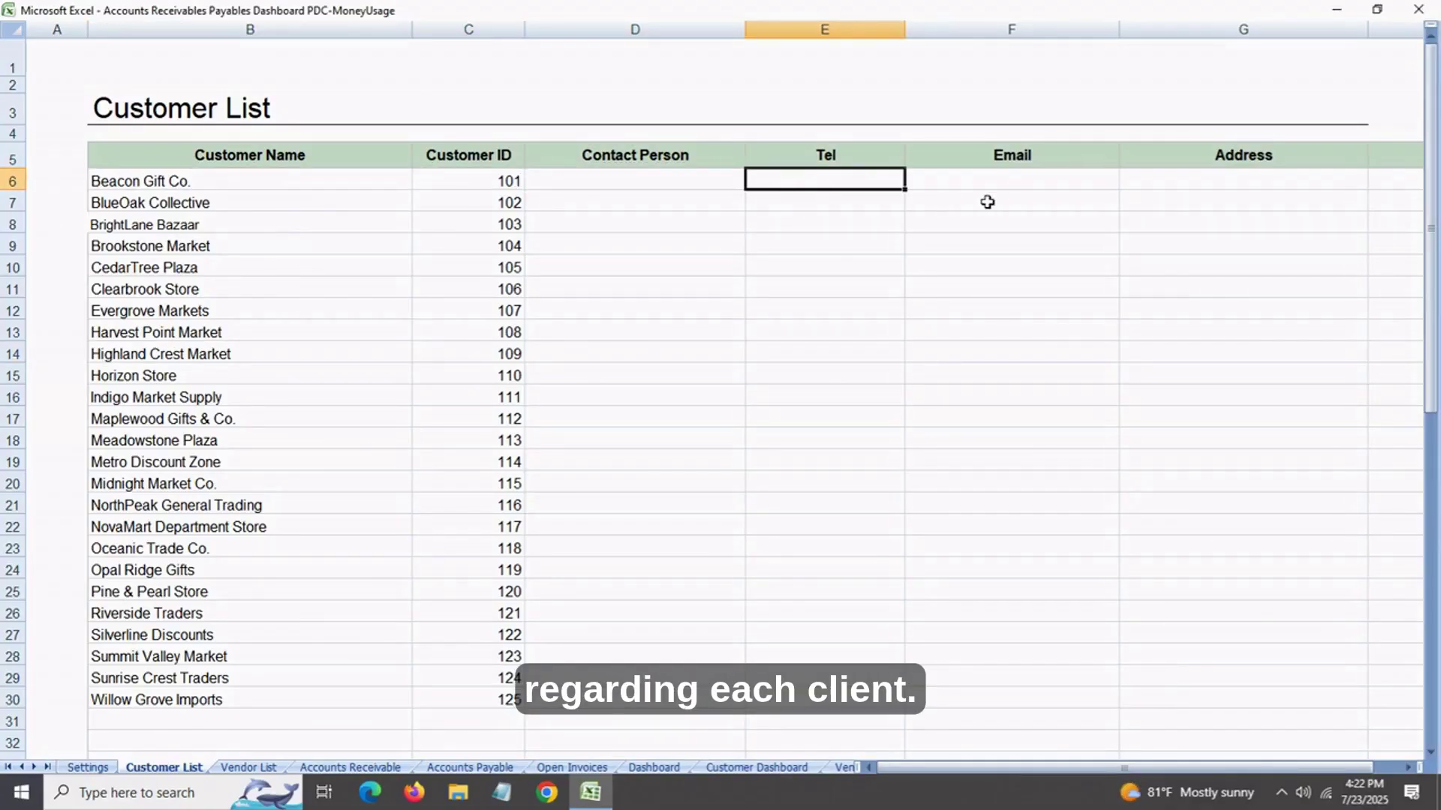
{"action": "left_click", "coordinate": [997, 184]}
{"action": "left_click", "coordinate": [1186, 186]}
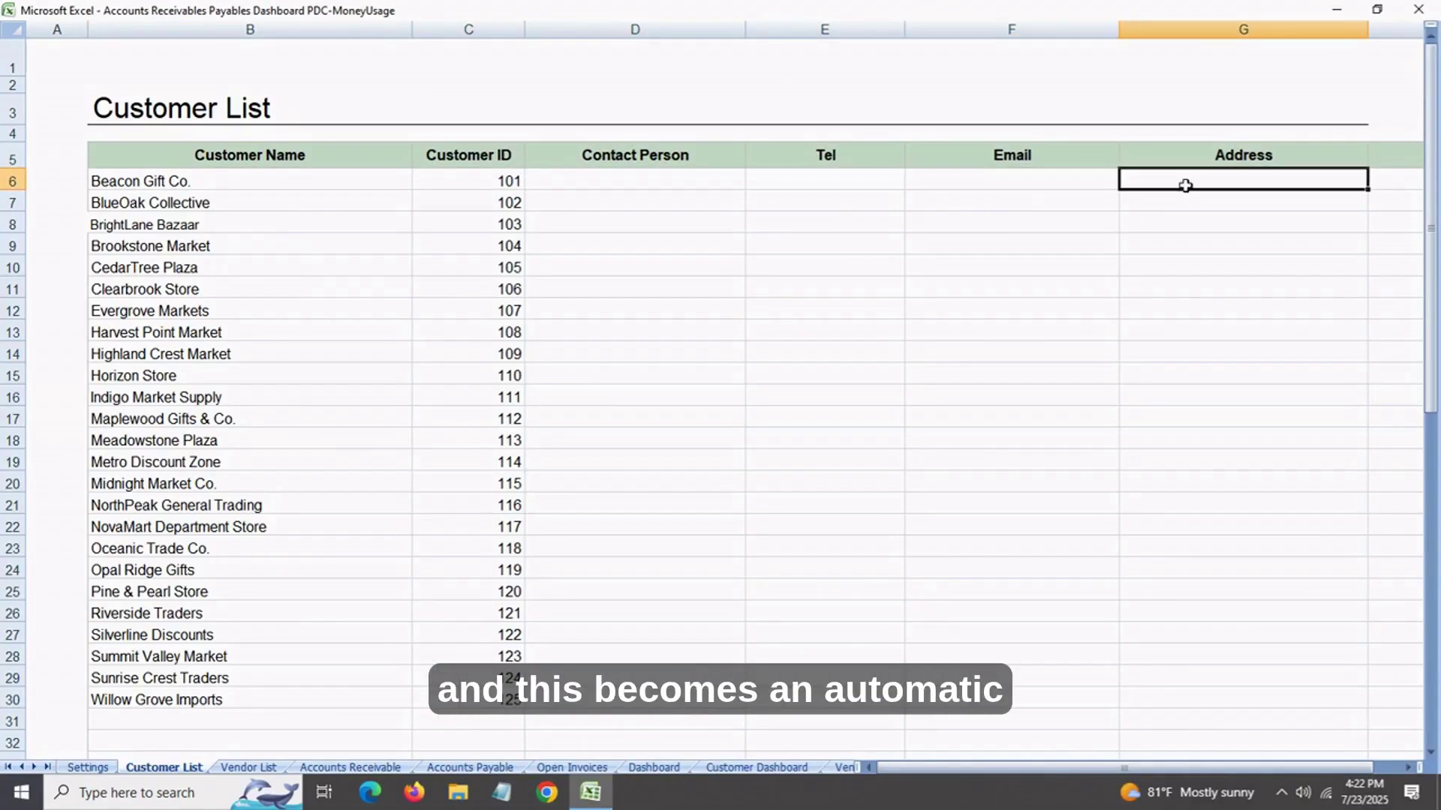
{"action": "left_click", "coordinate": [175, 187]}
{"action": "left_click", "coordinate": [176, 225]}
{"action": "left_click", "coordinate": [175, 308]}
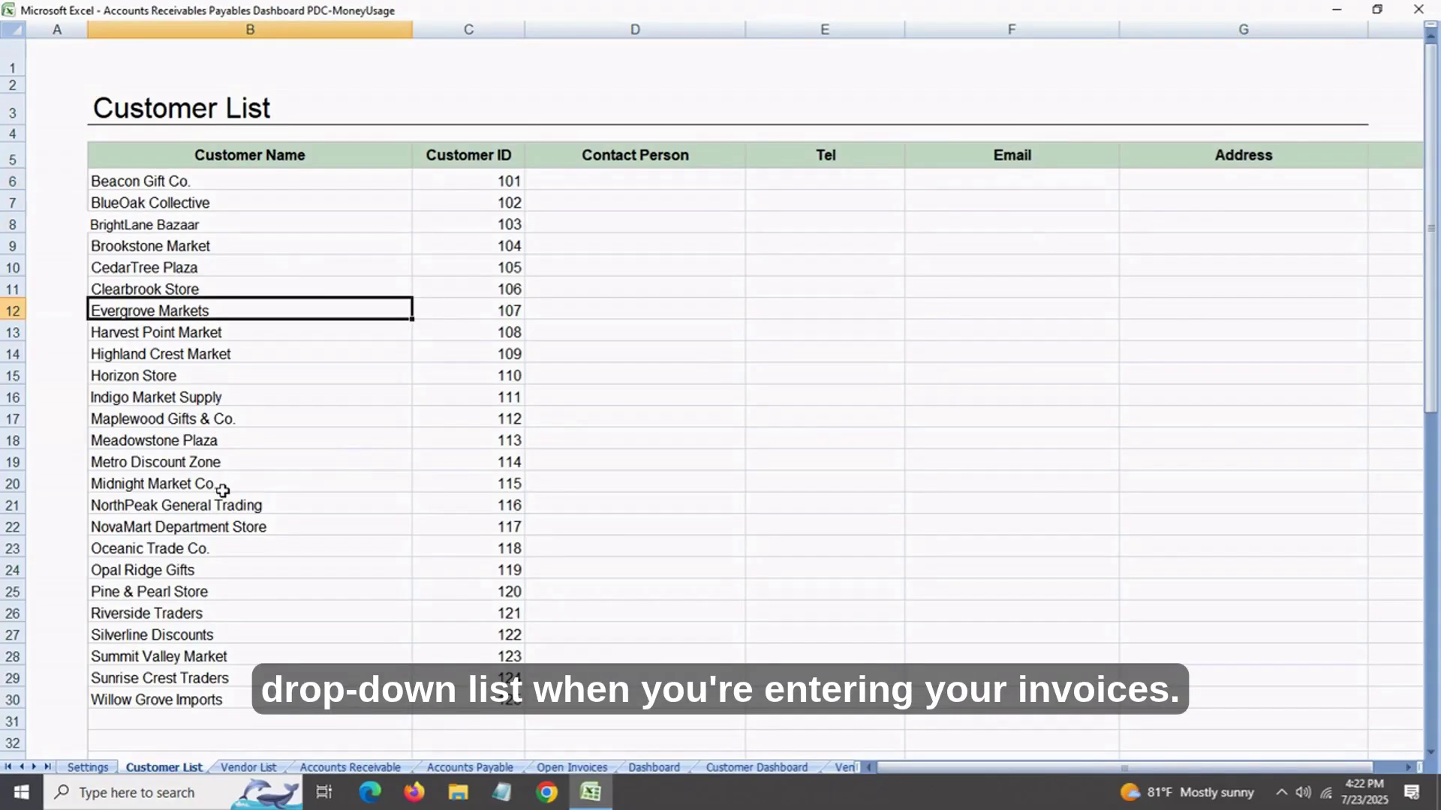
- Open the Vendor List sheet and go through the listed vendor names from ABC Depot to SRT Mart
{"action": "left_click", "coordinate": [248, 768]}
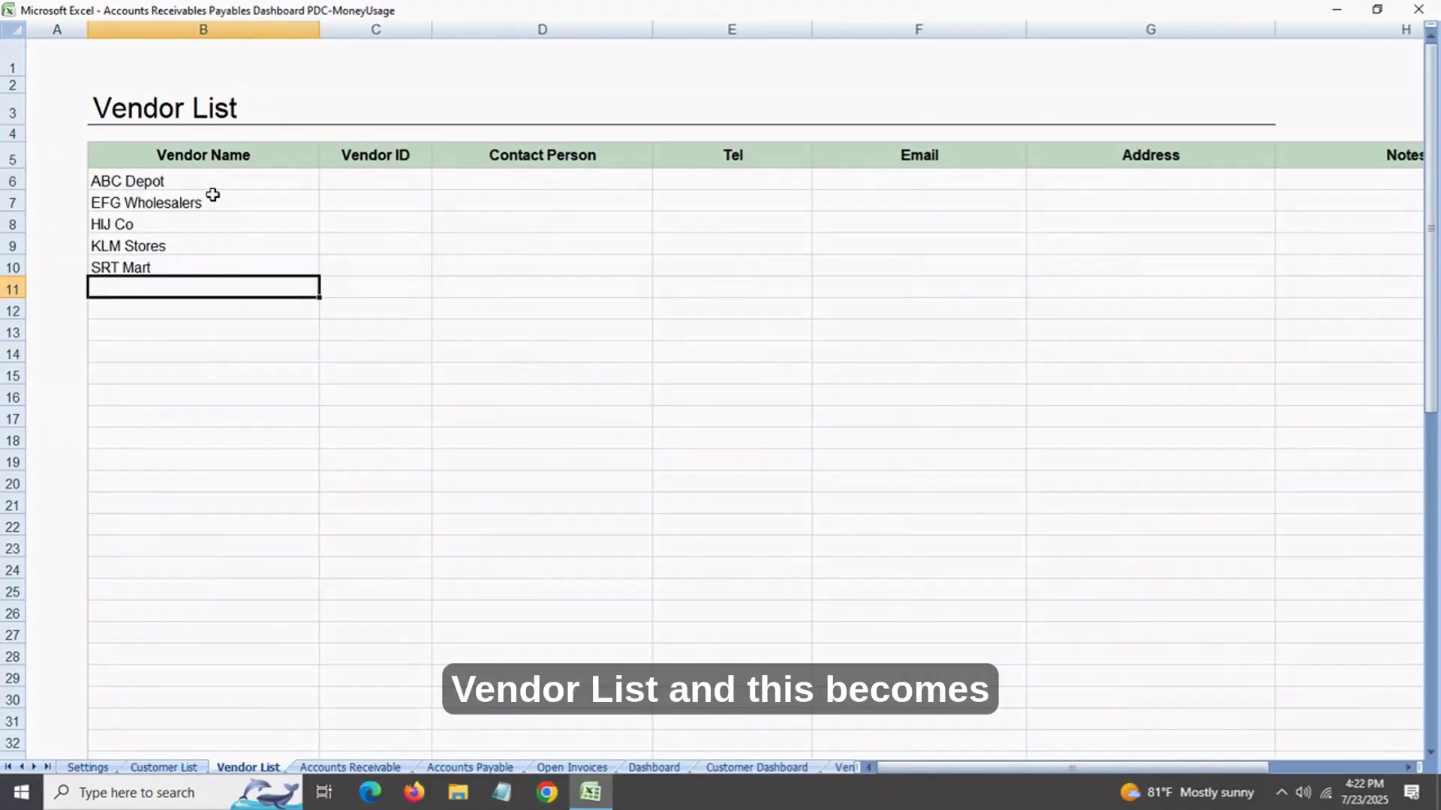
{"action": "left_click", "coordinate": [212, 189]}
{"action": "left_click", "coordinate": [211, 201]}
{"action": "left_click", "coordinate": [206, 225]}
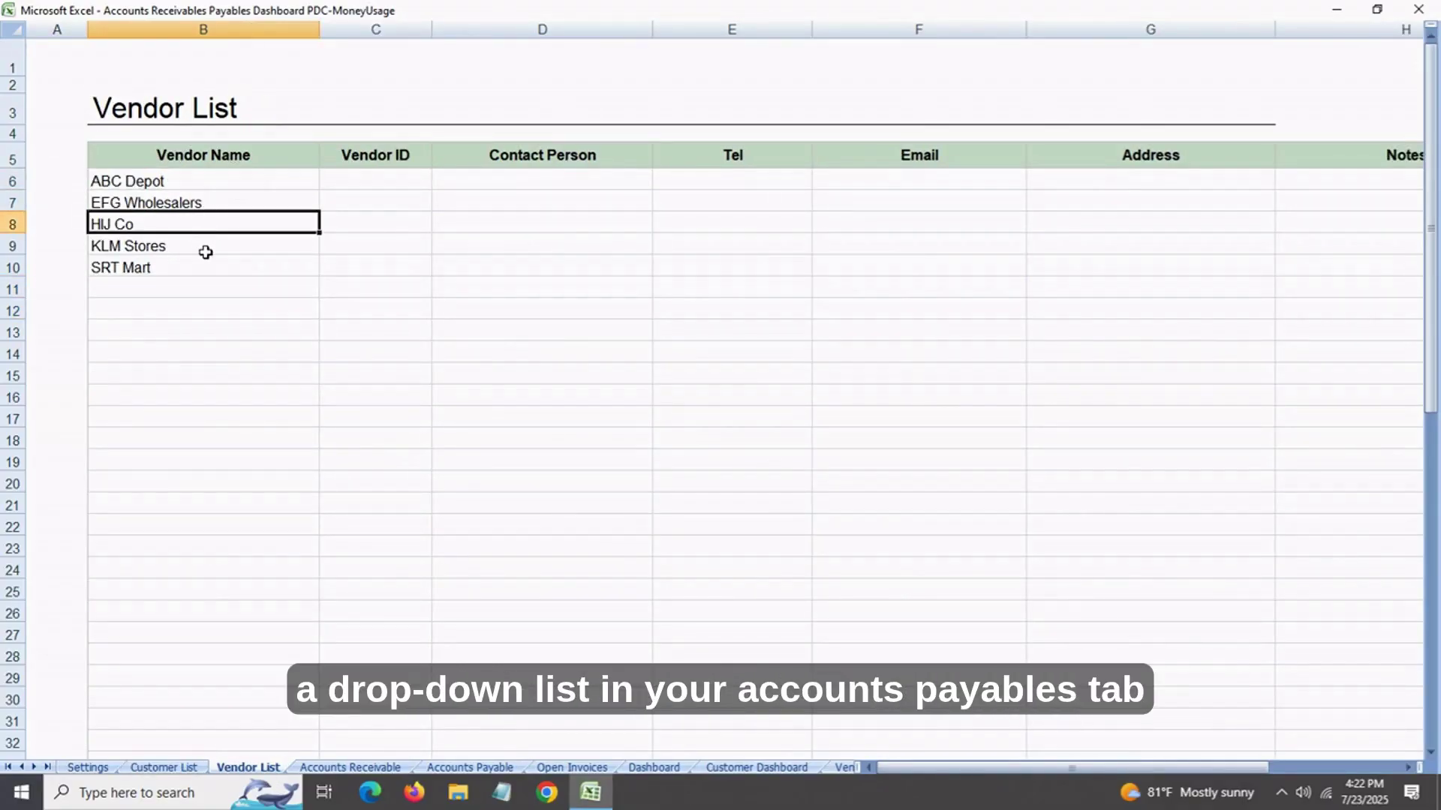
{"action": "left_click", "coordinate": [206, 252]}
{"action": "left_click", "coordinate": [201, 270]}
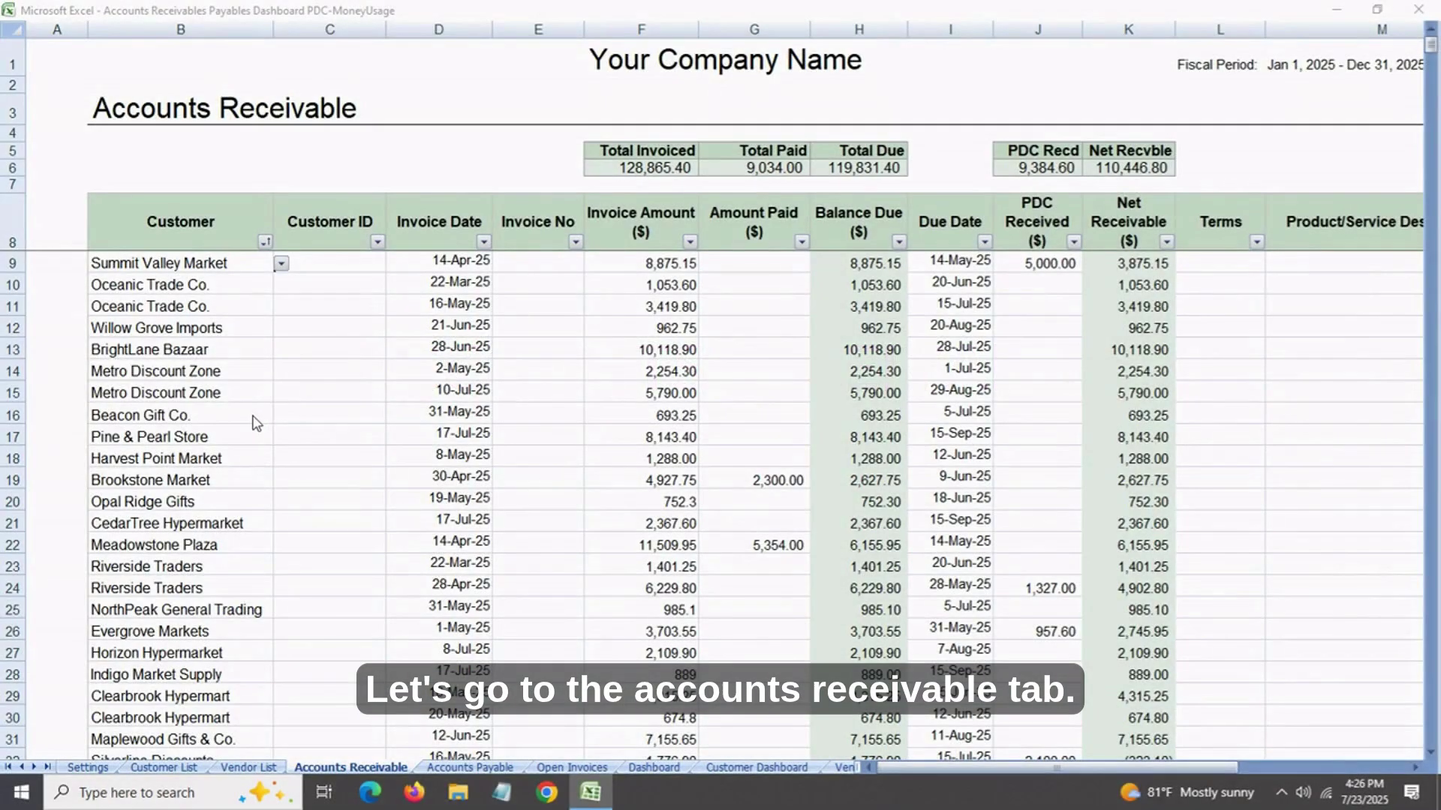
- View the customer choices for the first Accounts Receivable invoice without changing them, and check its Customer ID field
{"action": "left_click", "coordinate": [212, 268]}
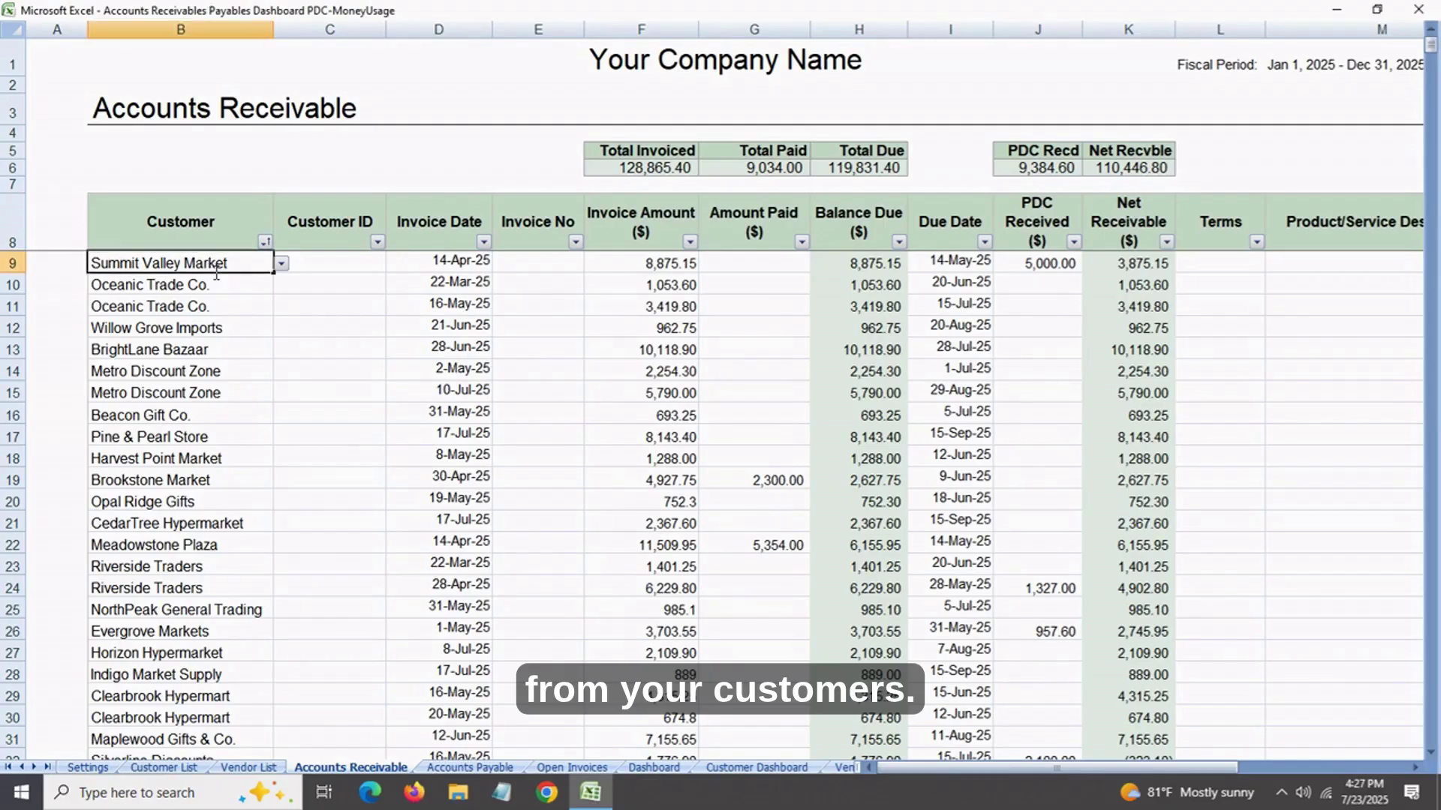
{"action": "left_click", "coordinate": [281, 264]}
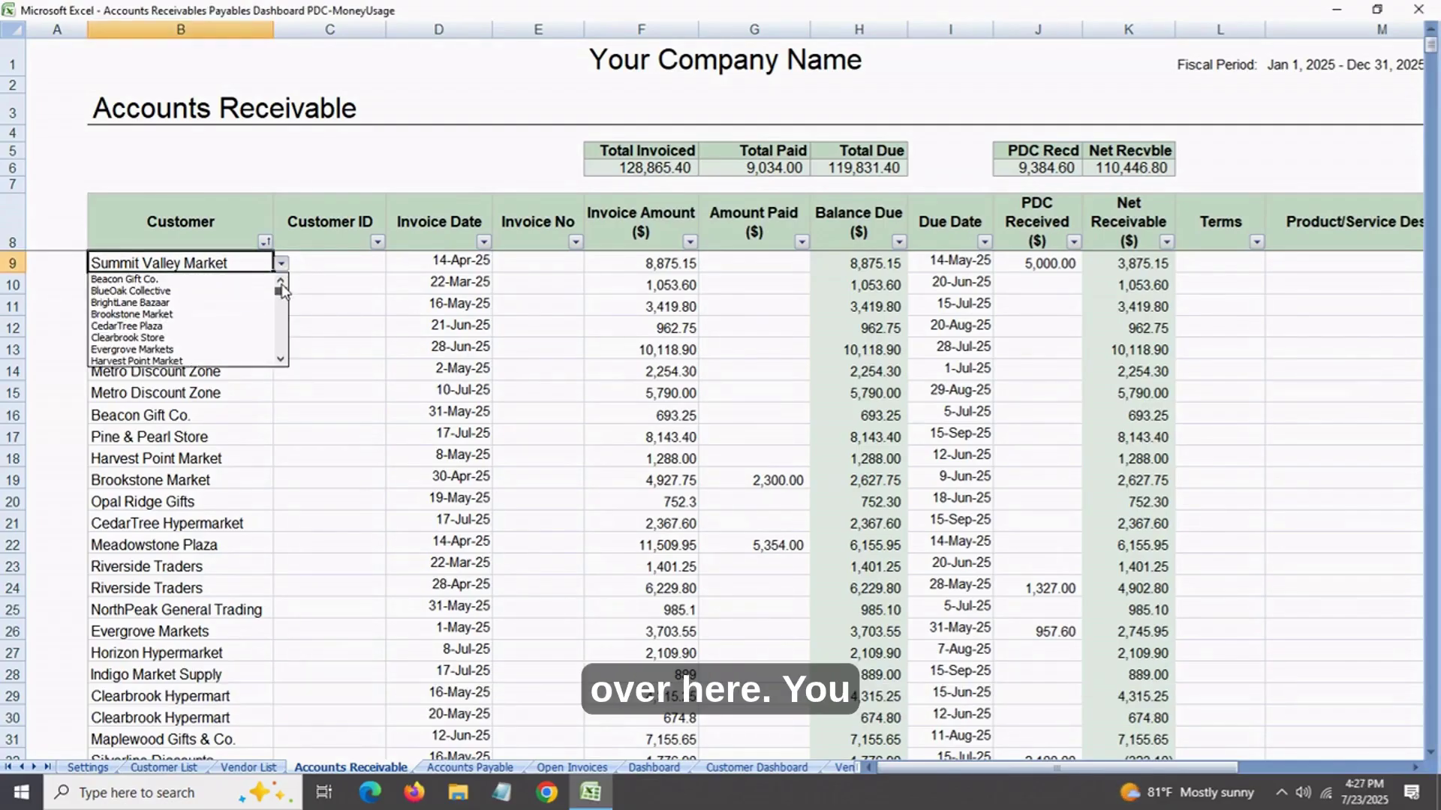
{"action": "left_click", "coordinate": [281, 264]}
{"action": "left_click", "coordinate": [321, 266]}
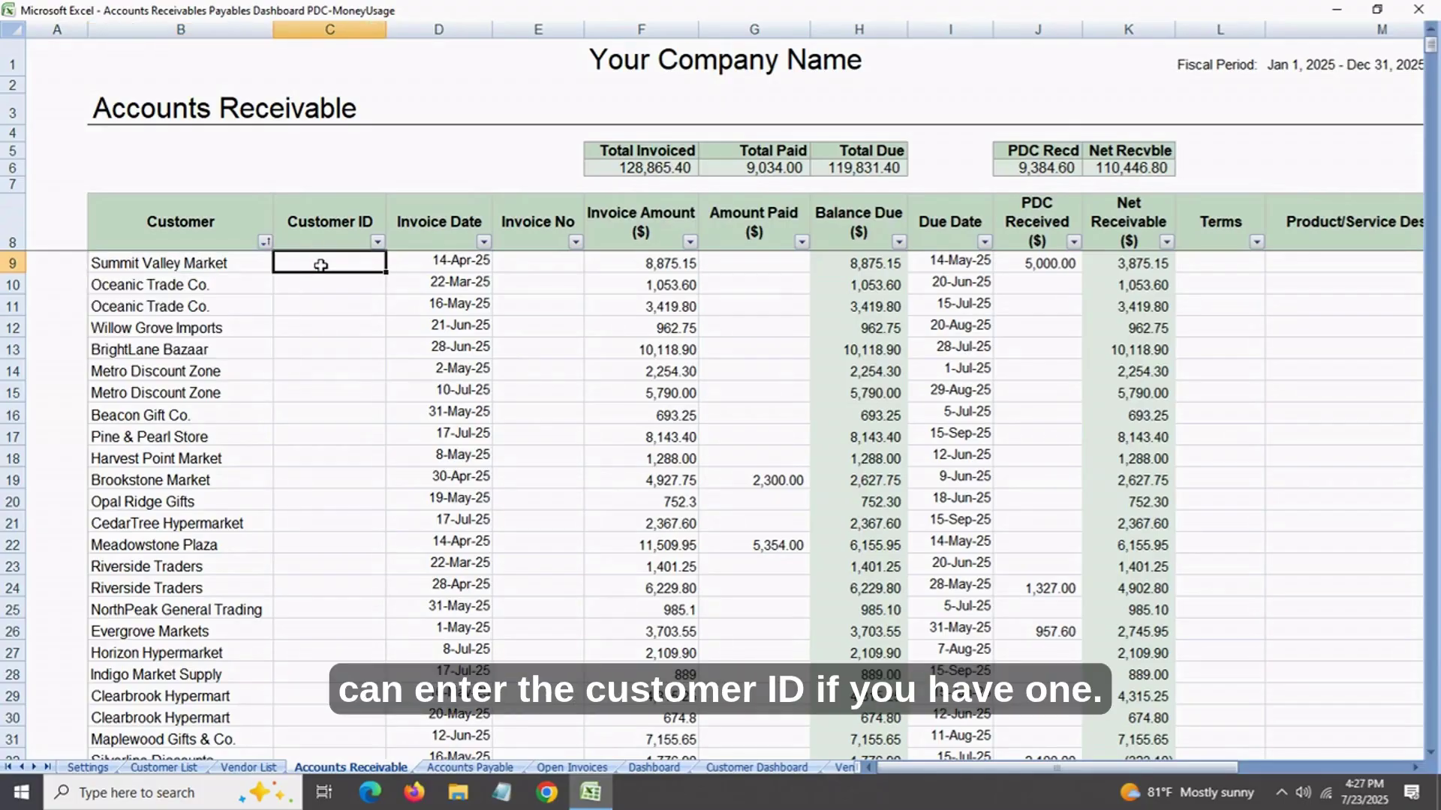
- Examine the first receivable's invoice date, invoice number, invoice amount, amount paid, balance due, due date and PDC received fields
{"action": "left_click", "coordinate": [457, 266]}
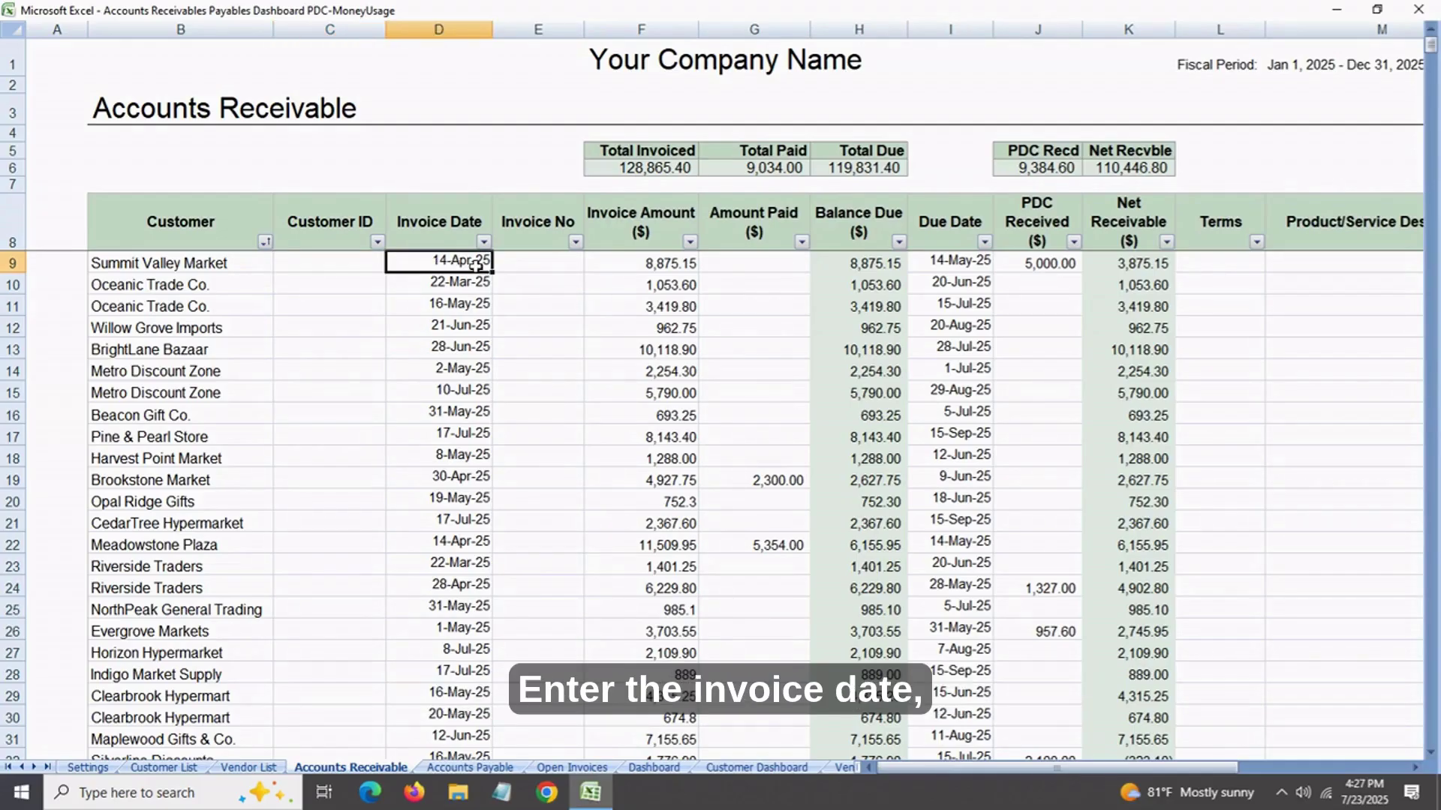
{"action": "left_click", "coordinate": [530, 268]}
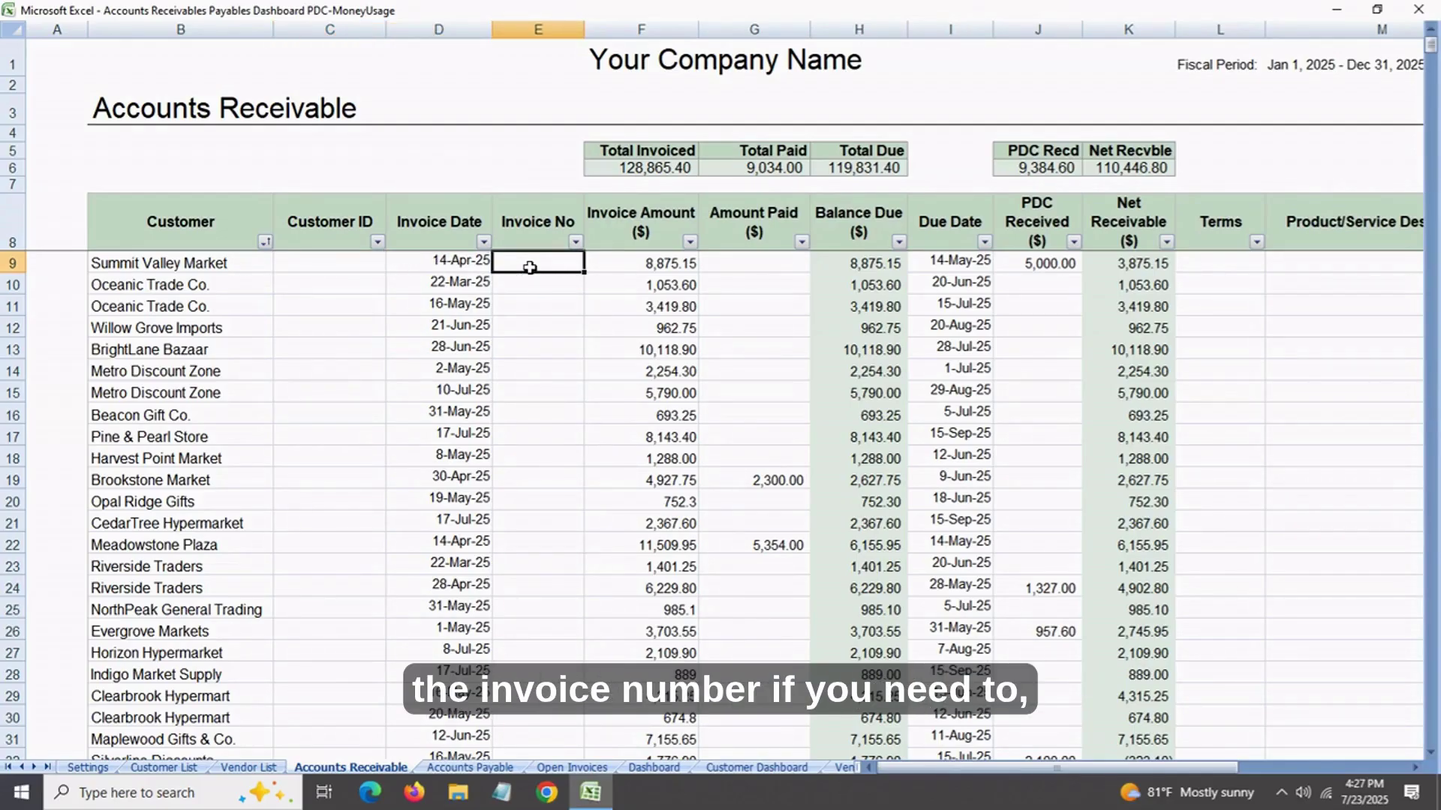
{"action": "left_click", "coordinate": [628, 270]}
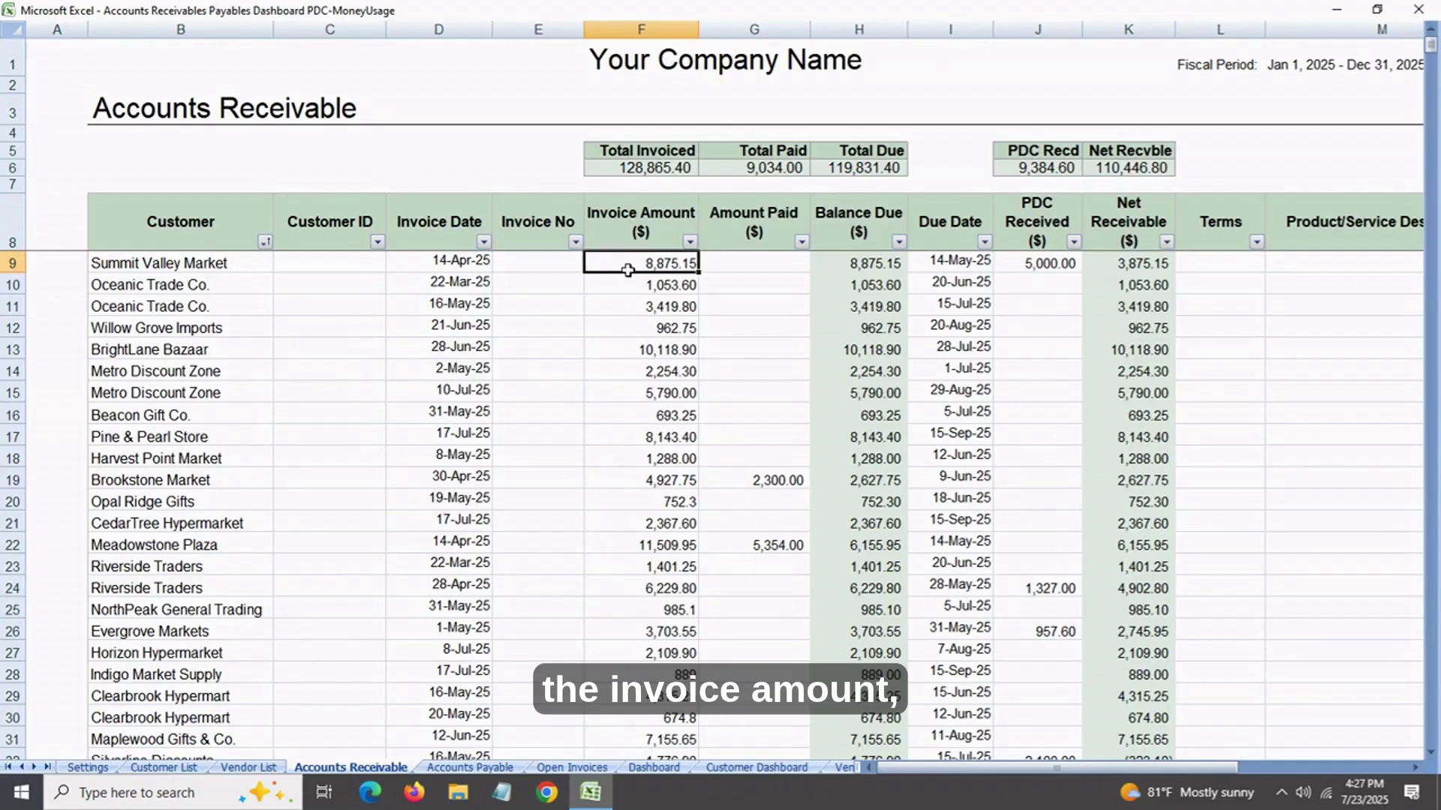
{"action": "left_click", "coordinate": [739, 265]}
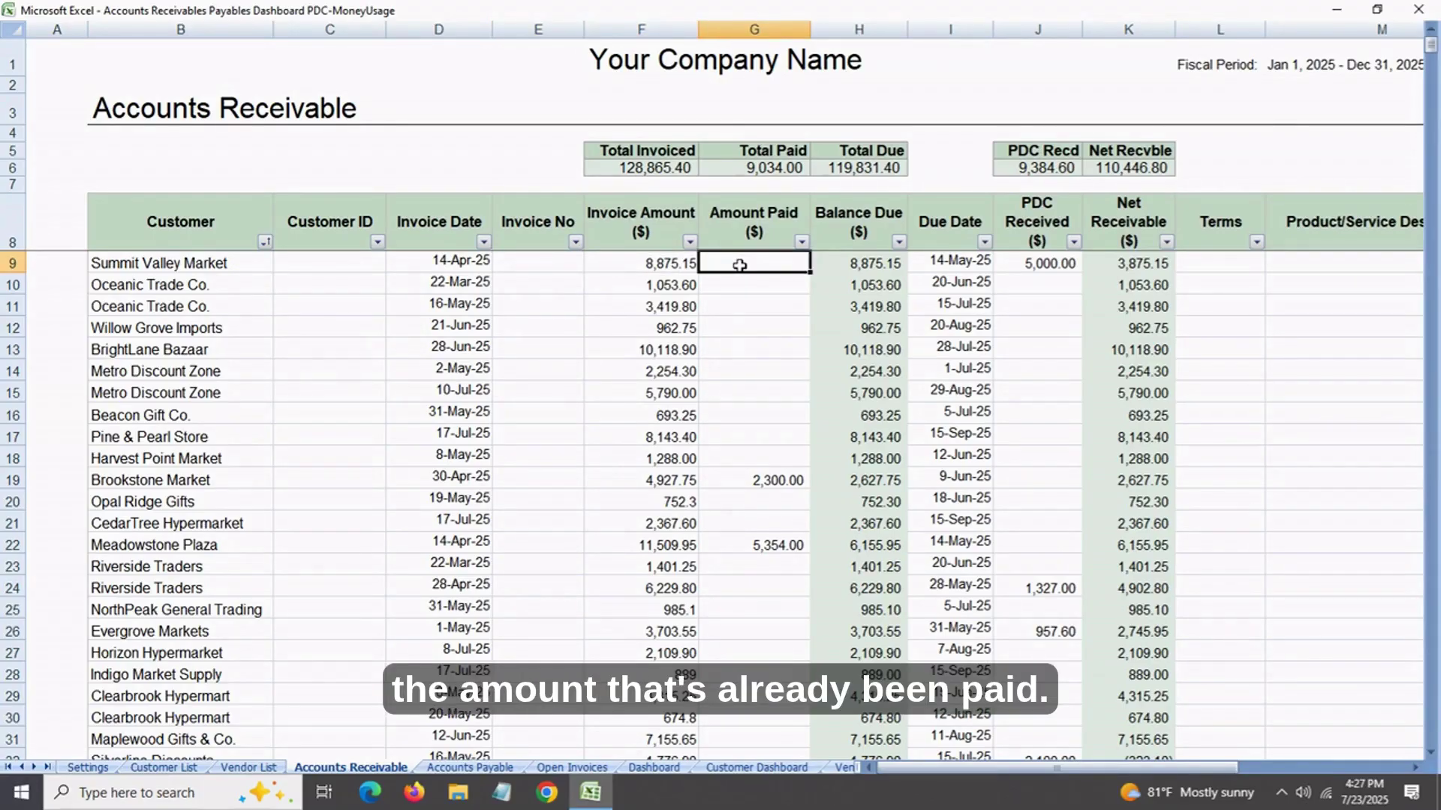
{"action": "left_click", "coordinate": [854, 272]}
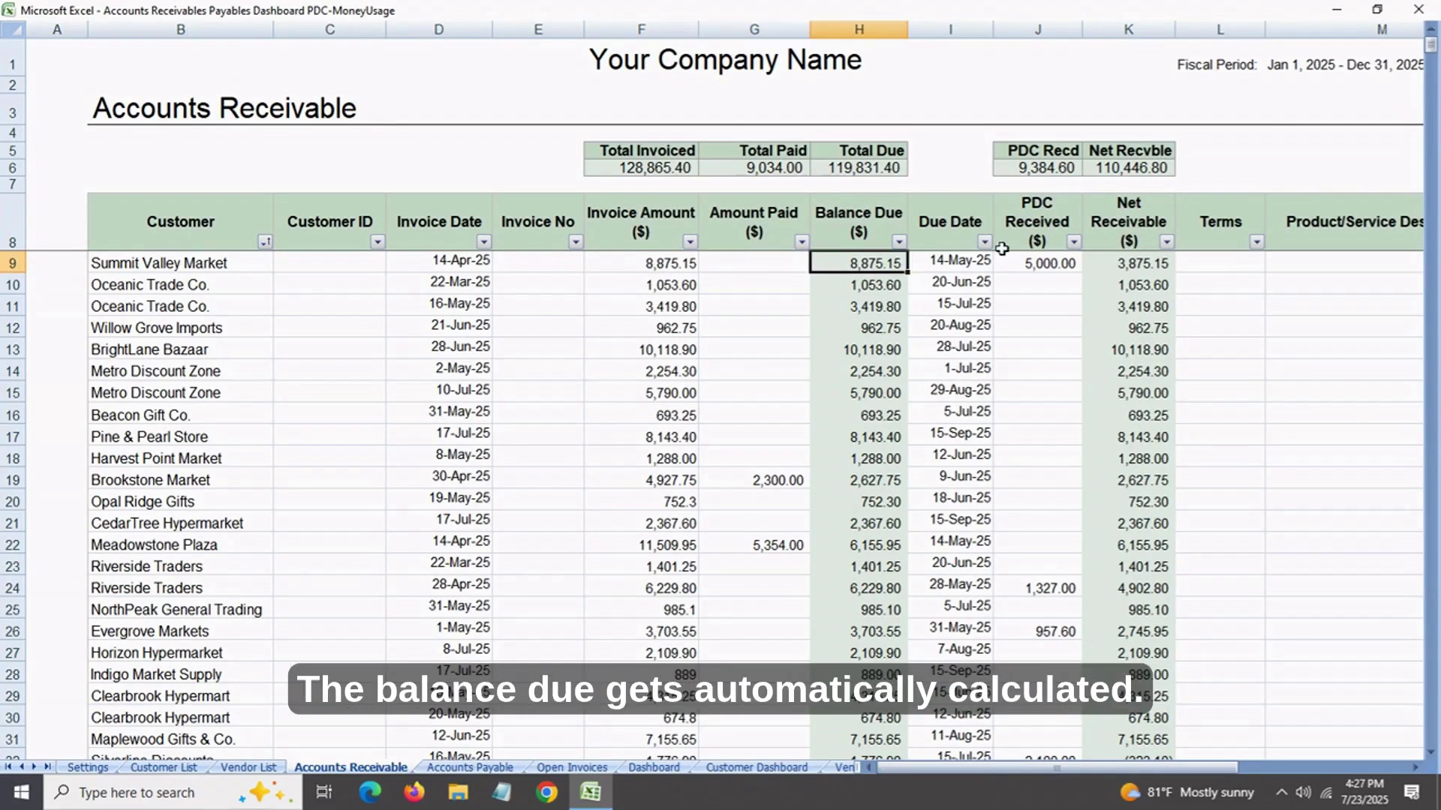
{"action": "left_click", "coordinate": [967, 267]}
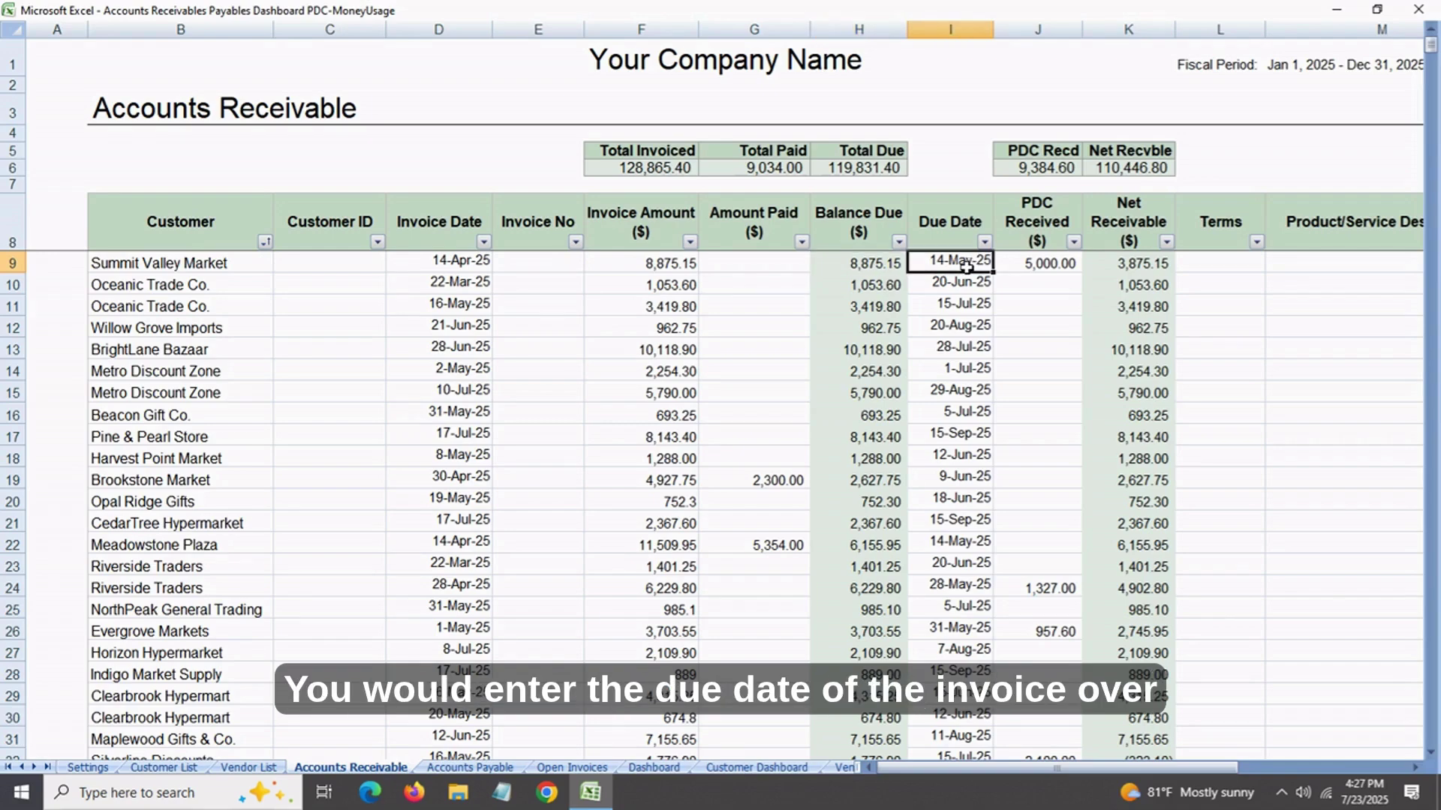
{"action": "left_click", "coordinate": [1051, 262]}
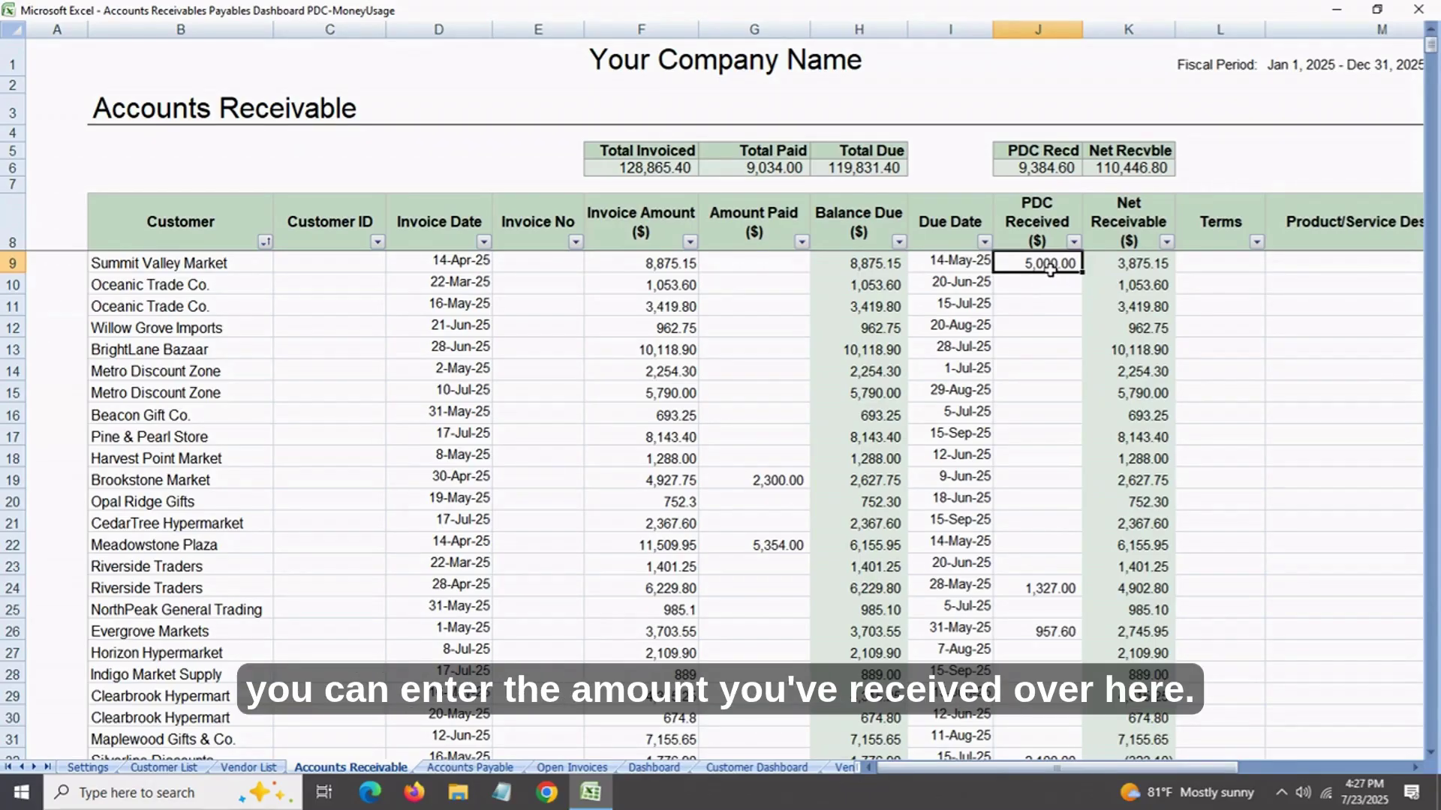
- Inspect the Terms, Product/Service Description and Notes fields of the first receivable invoice
{"action": "left_click_drag", "start_coordinate": [1186, 768], "coordinate": [1231, 769]}
{"action": "left_click", "coordinate": [861, 271]}
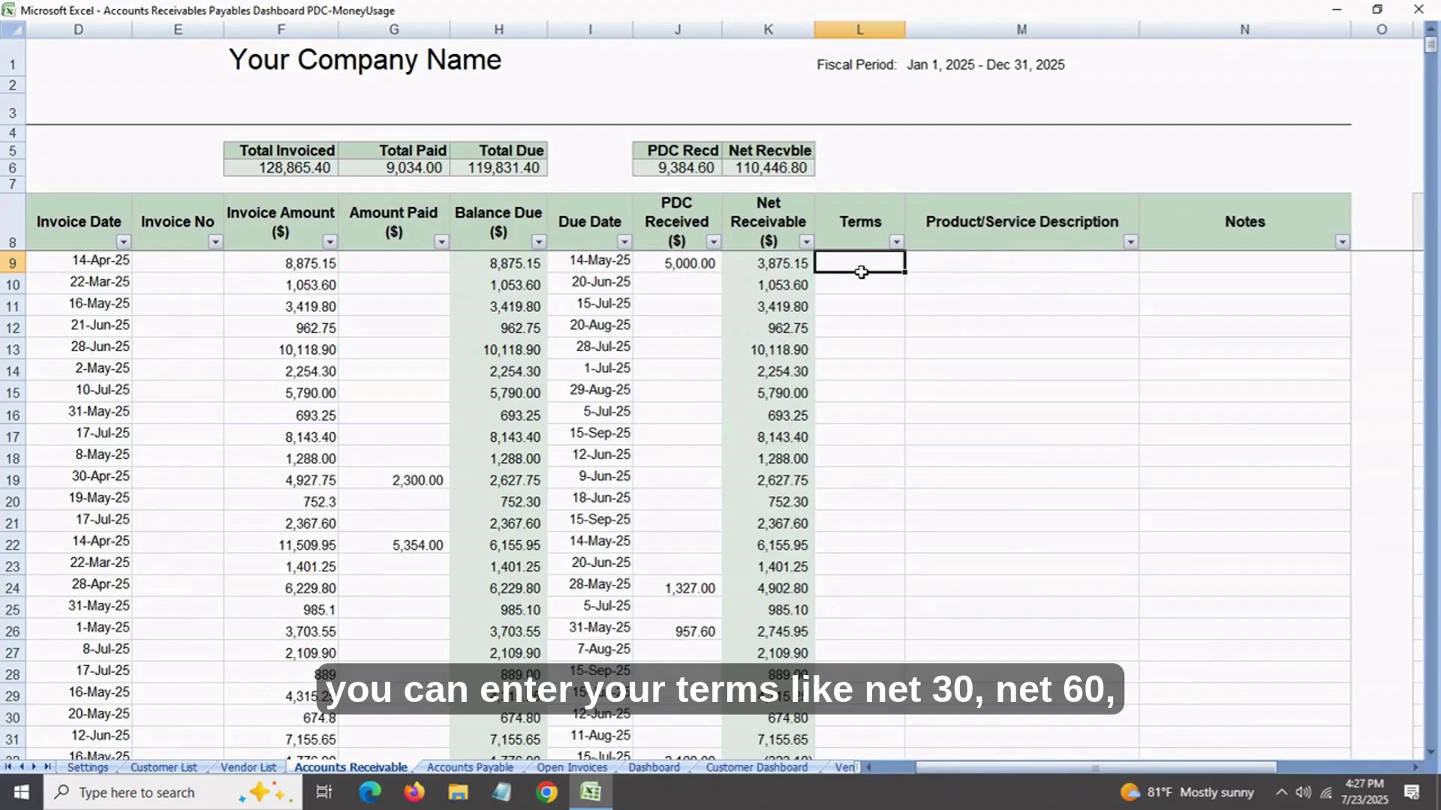
{"action": "left_click", "coordinate": [965, 273]}
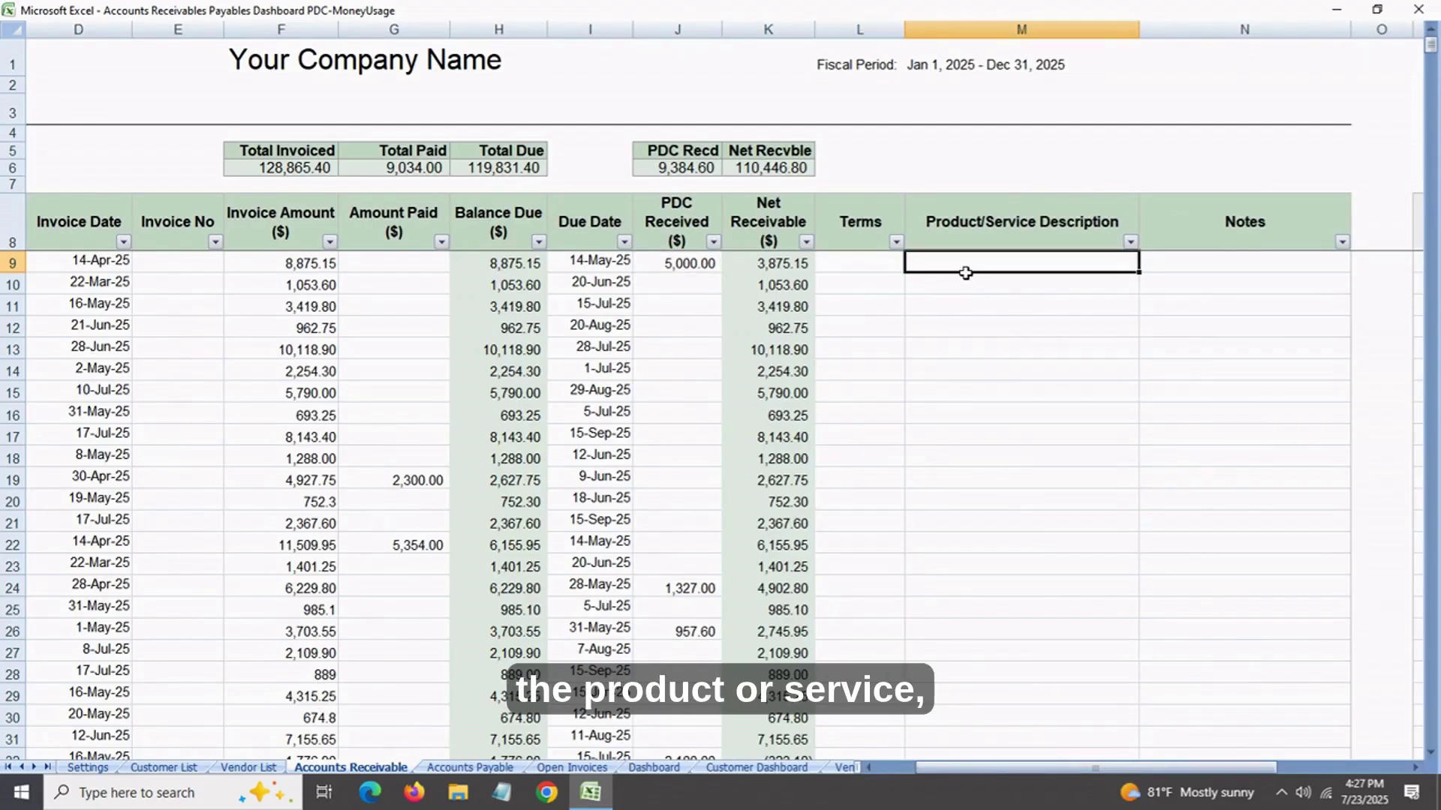
{"action": "left_click", "coordinate": [1184, 271]}
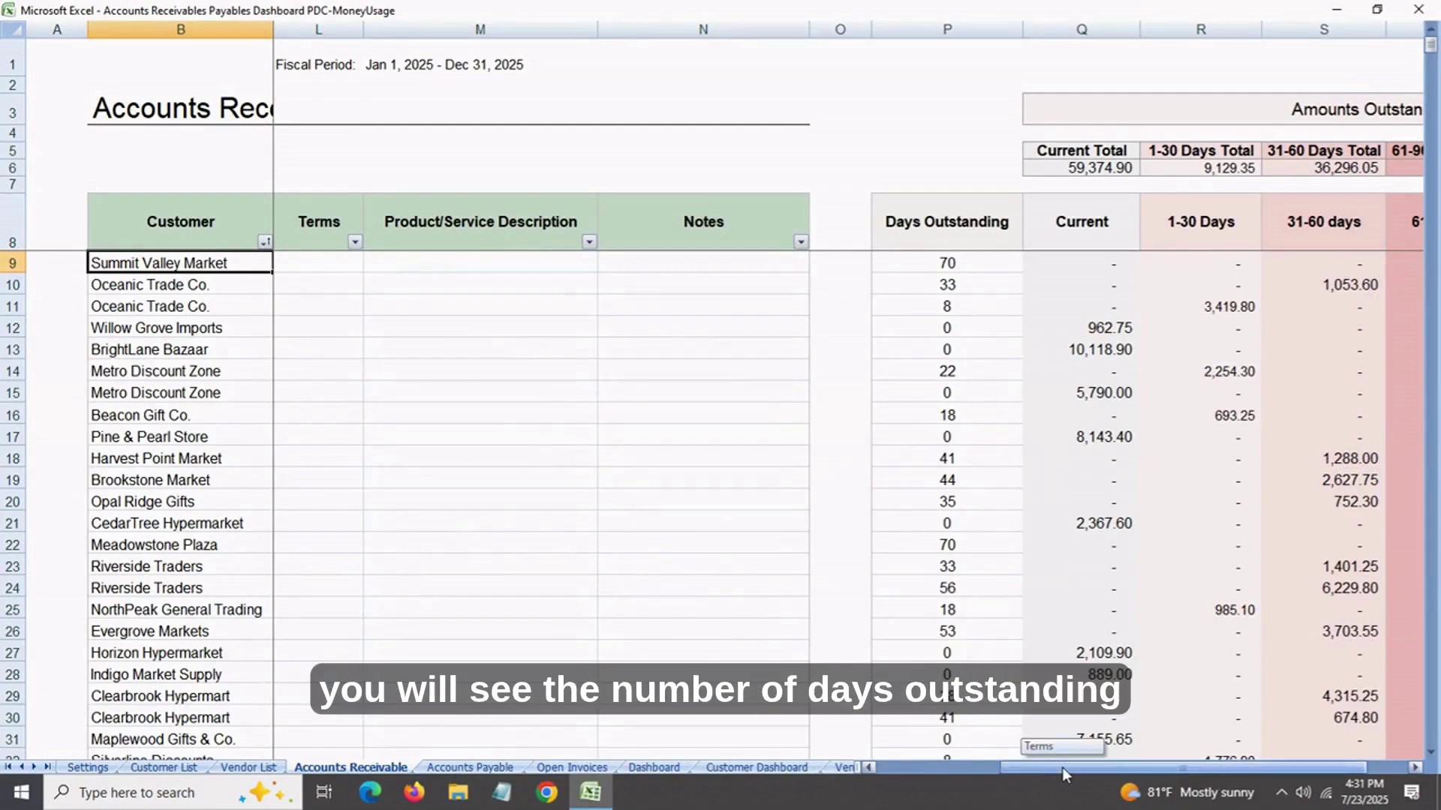
- Examine the Days Outstanding column and the receivables aging columns from Current through > 120 days
{"action": "left_click_drag", "start_coordinate": [1062, 768], "coordinate": [1096, 767]}
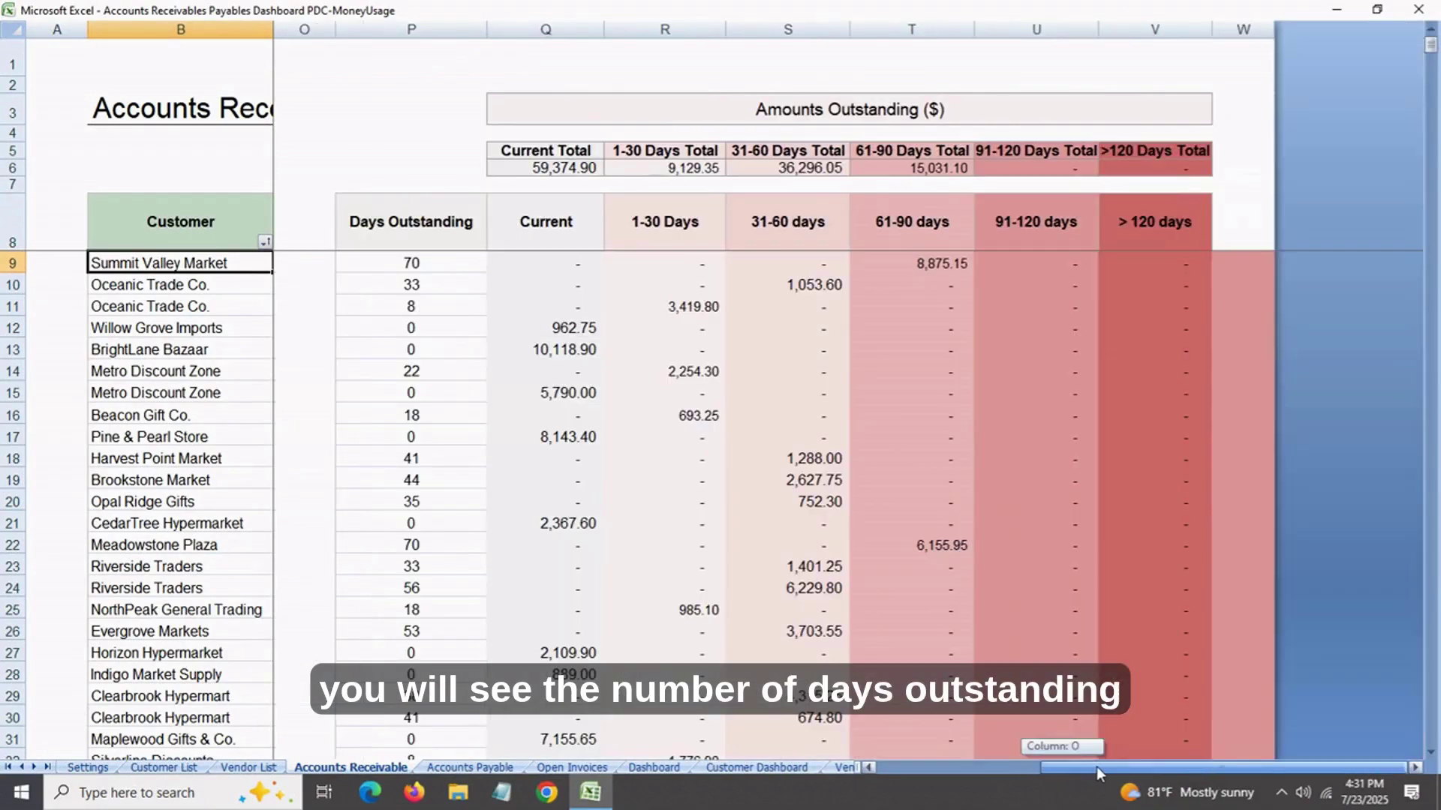
{"action": "left_click", "coordinate": [411, 266]}
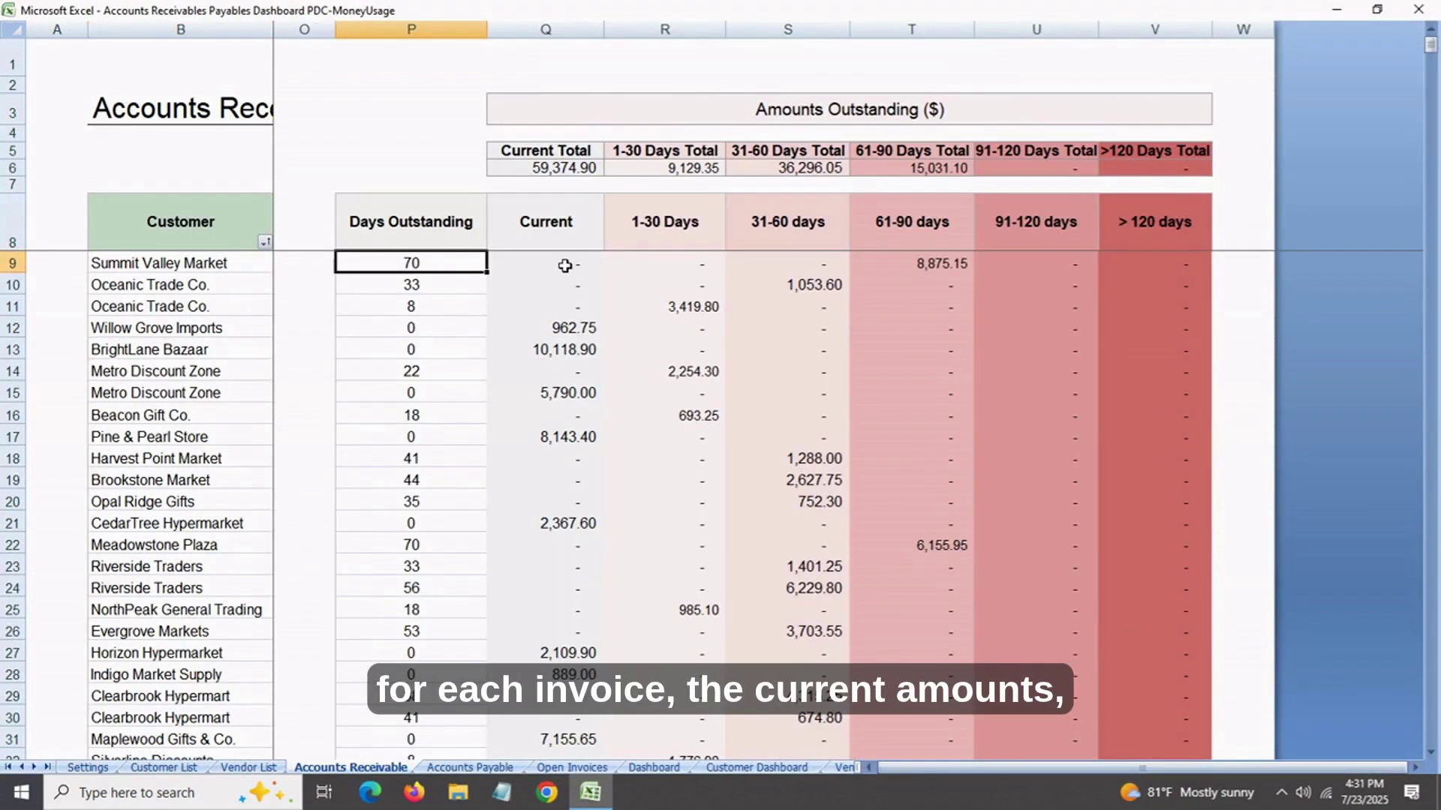
{"action": "left_click", "coordinate": [565, 330]}
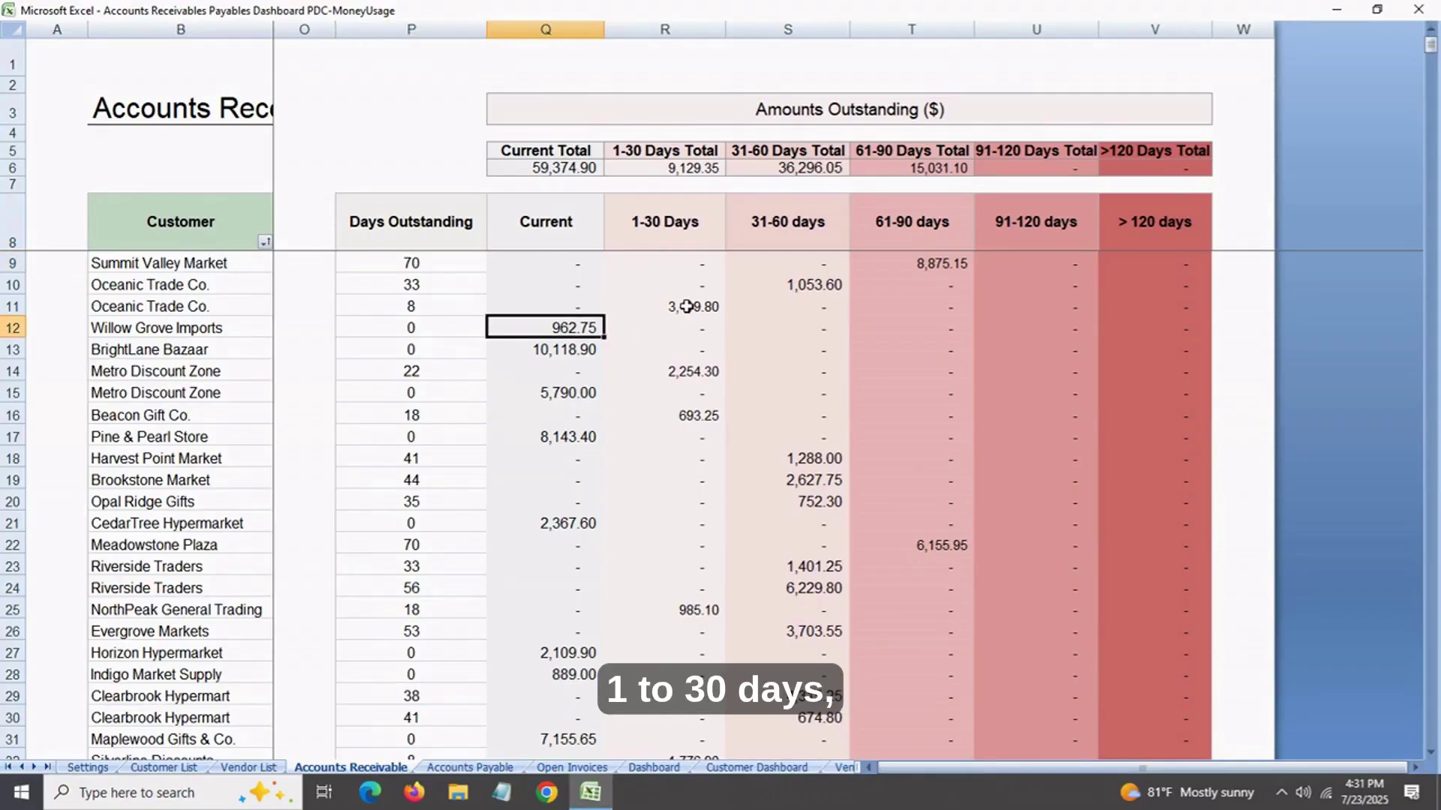
{"action": "left_click", "coordinate": [686, 307]}
{"action": "left_click", "coordinate": [814, 289]}
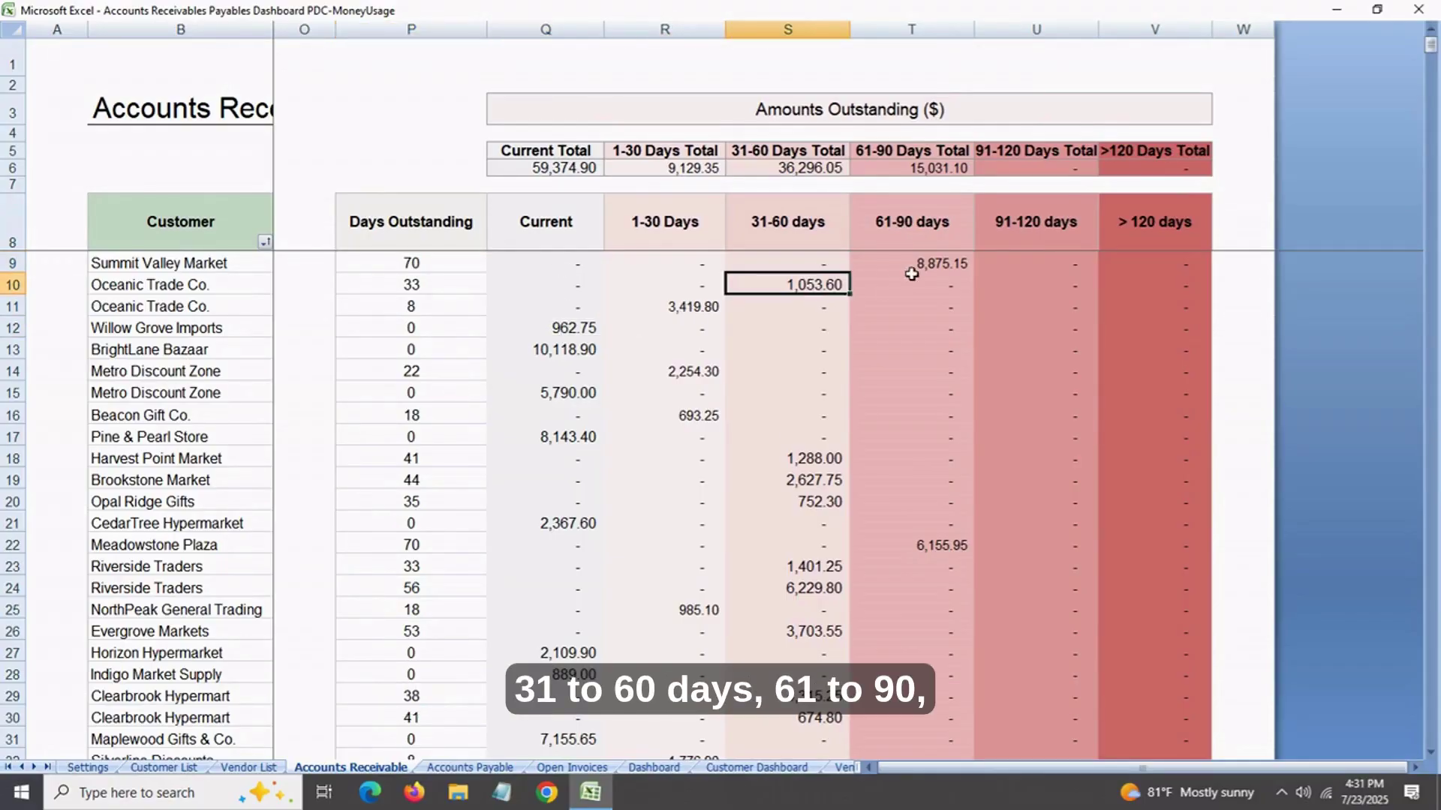
{"action": "left_click", "coordinate": [933, 268]}
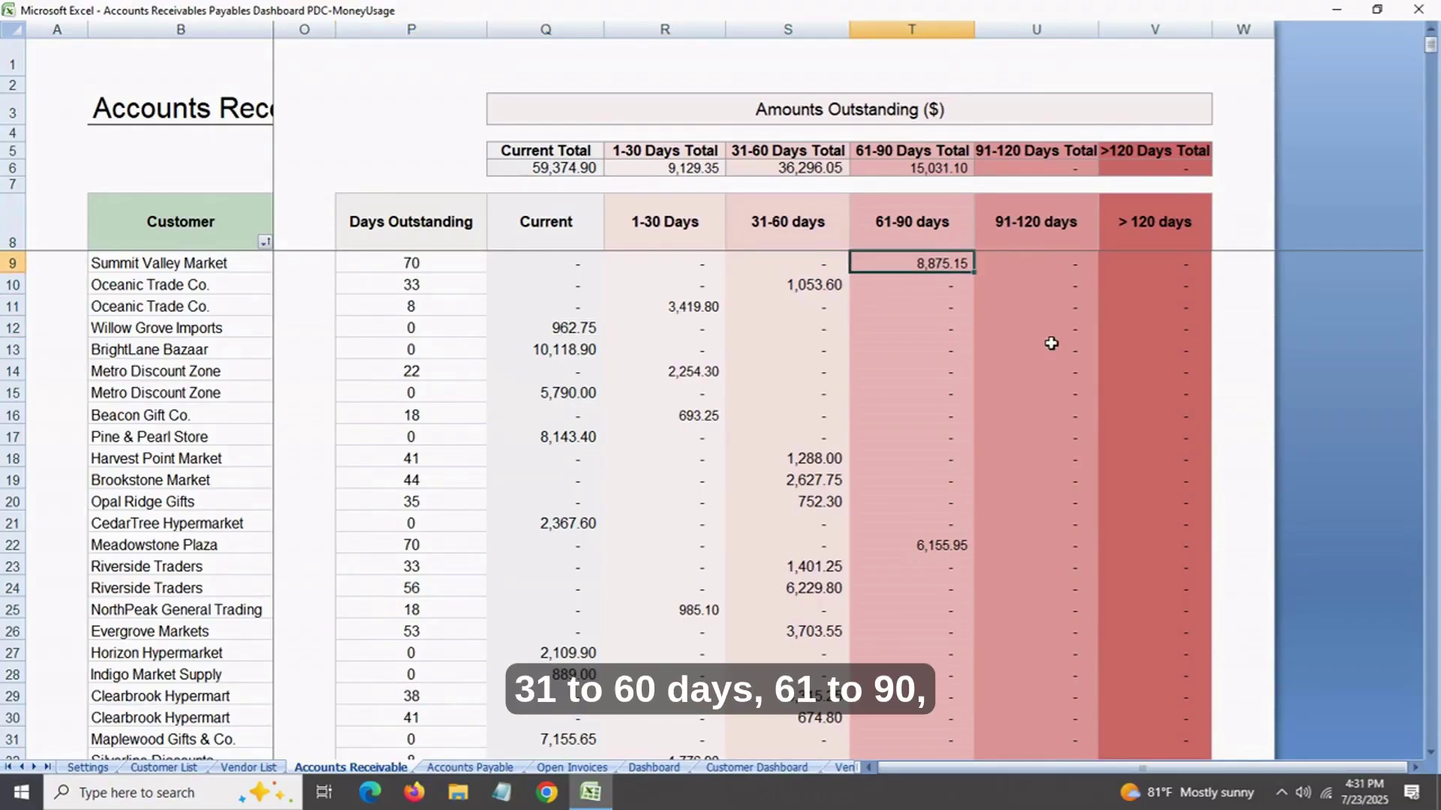
{"action": "left_click", "coordinate": [1039, 270]}
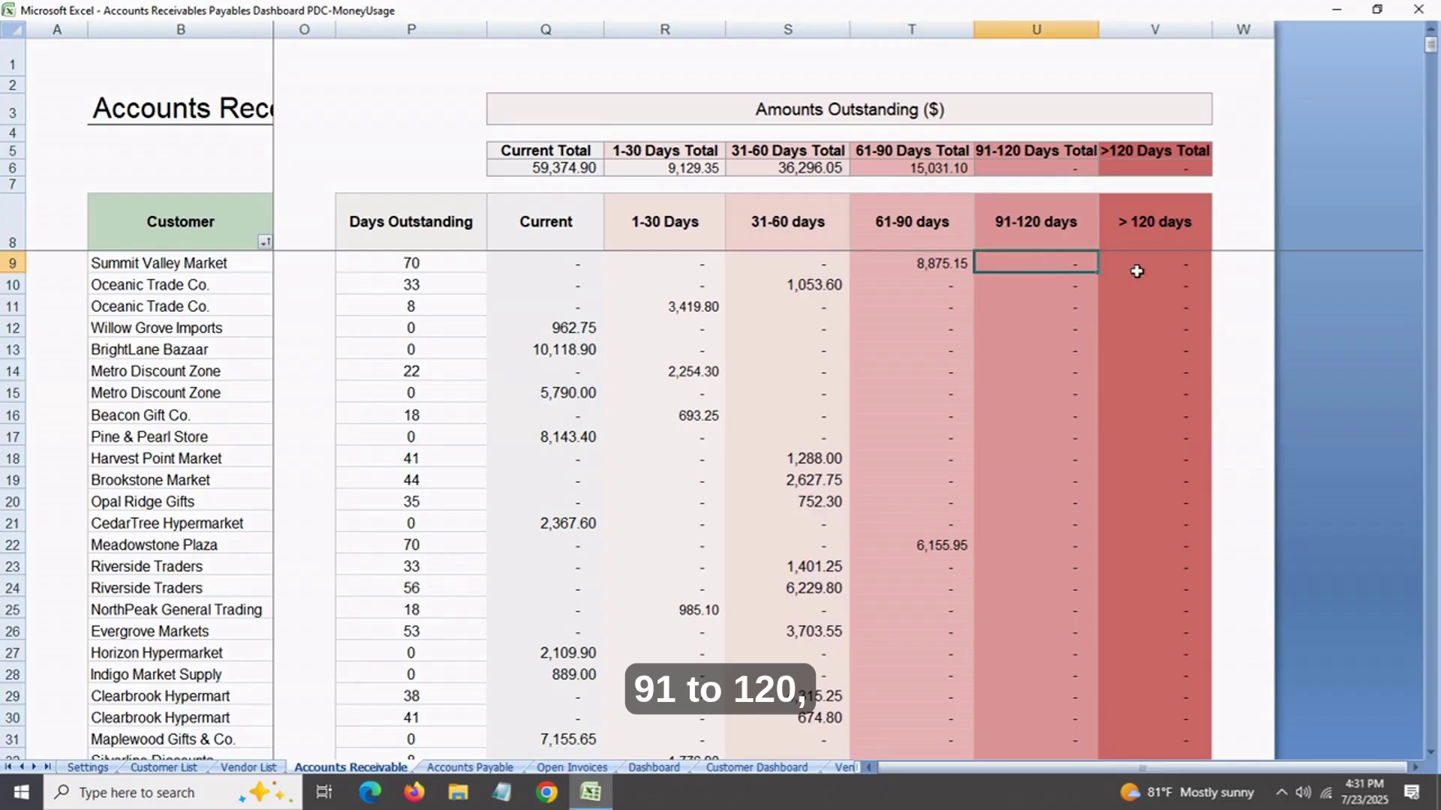
{"action": "left_click", "coordinate": [1159, 270]}
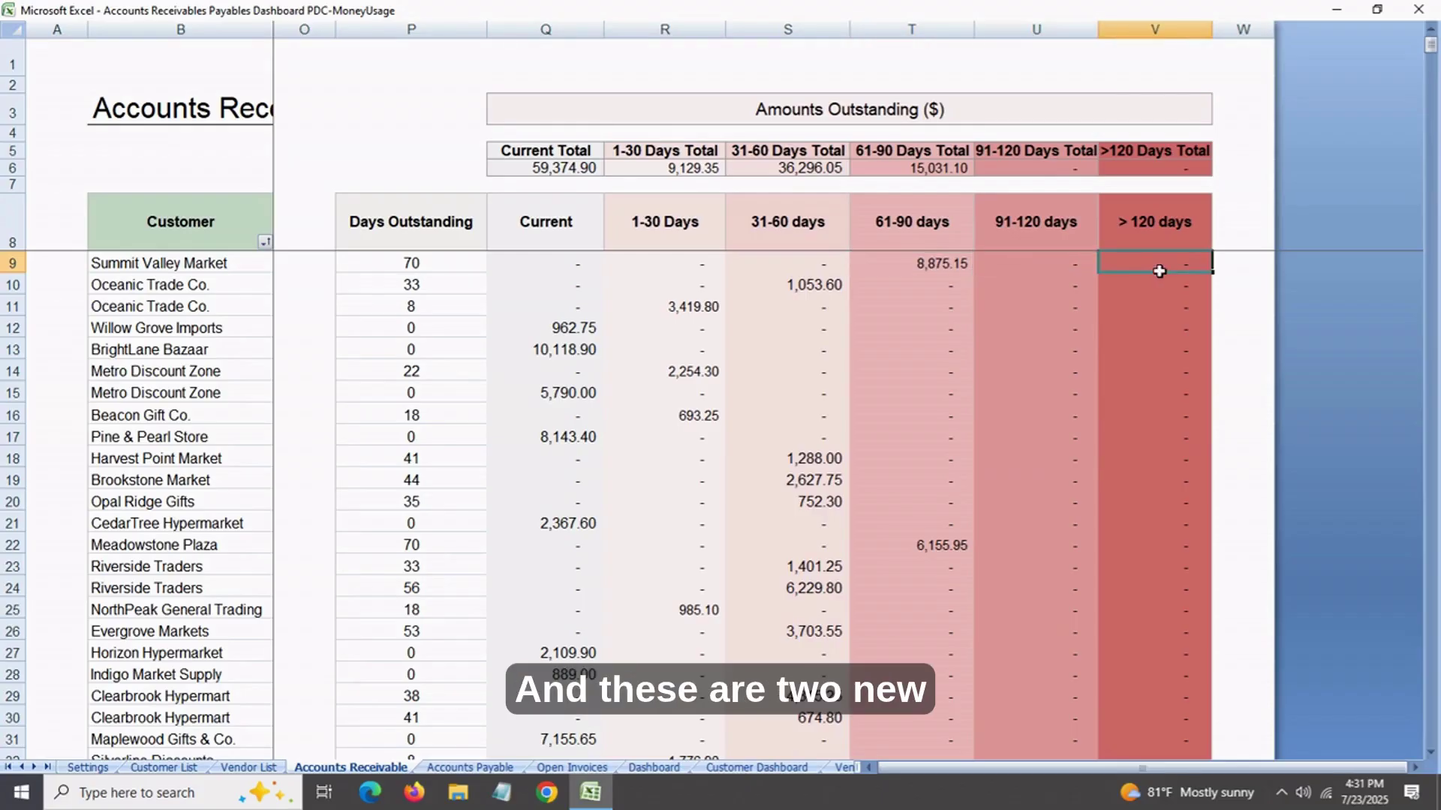
{"action": "left_click", "coordinate": [1069, 273]}
{"action": "left_click", "coordinate": [1154, 270]}
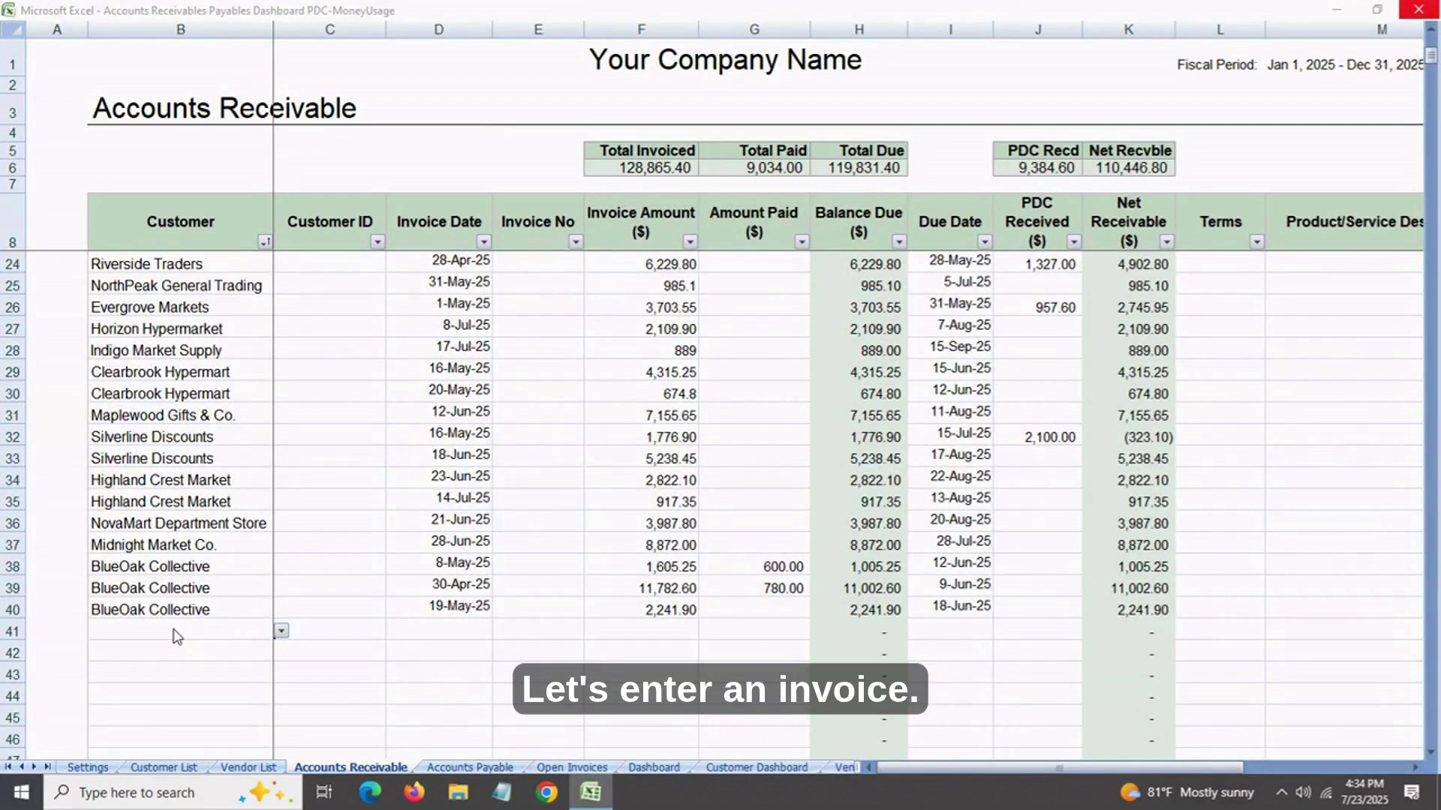
- Start a new invoice in row 41 of Accounts Receivable with CedarTree Plaza as the customer
{"action": "left_click", "coordinate": [281, 630]}
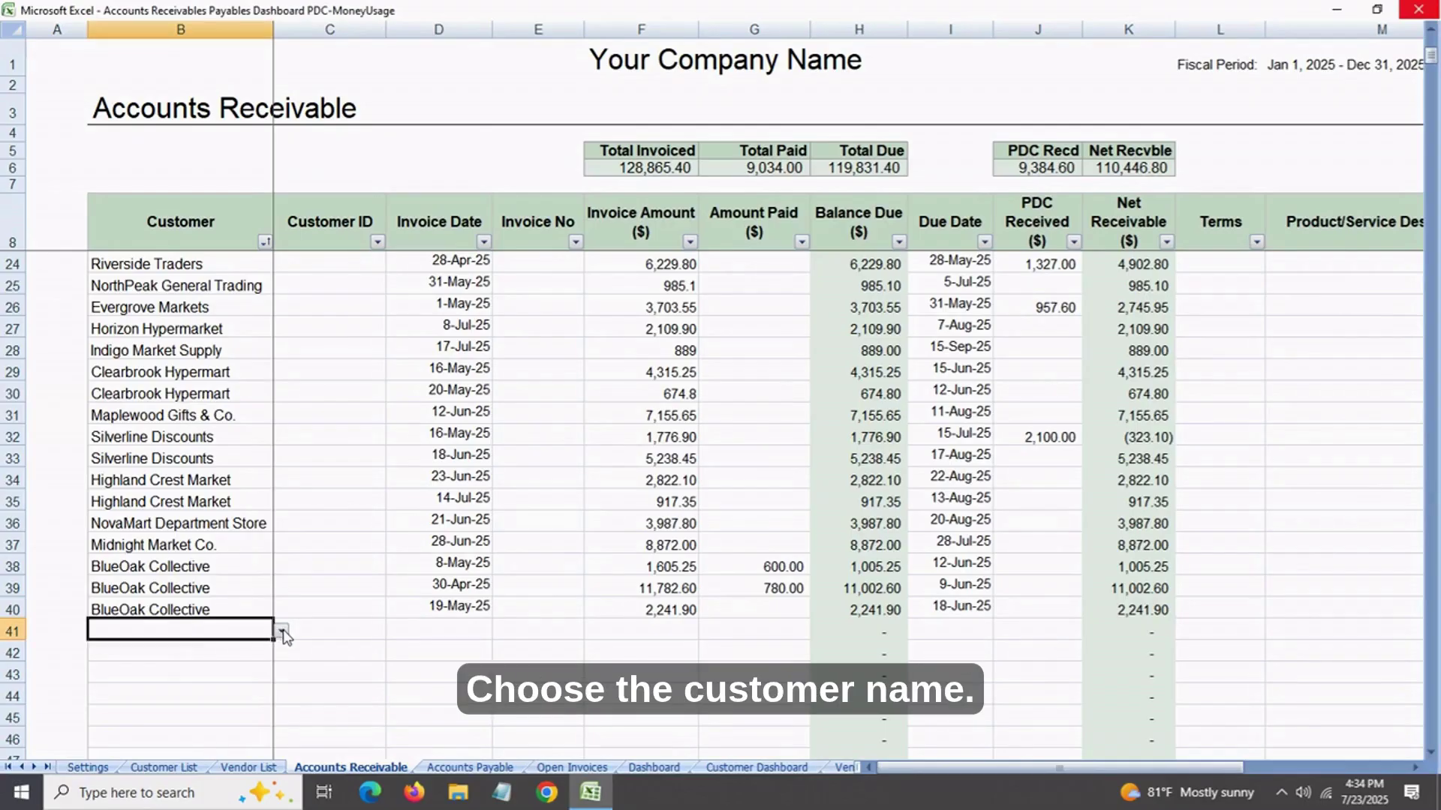
{"action": "left_click", "coordinate": [282, 630]}
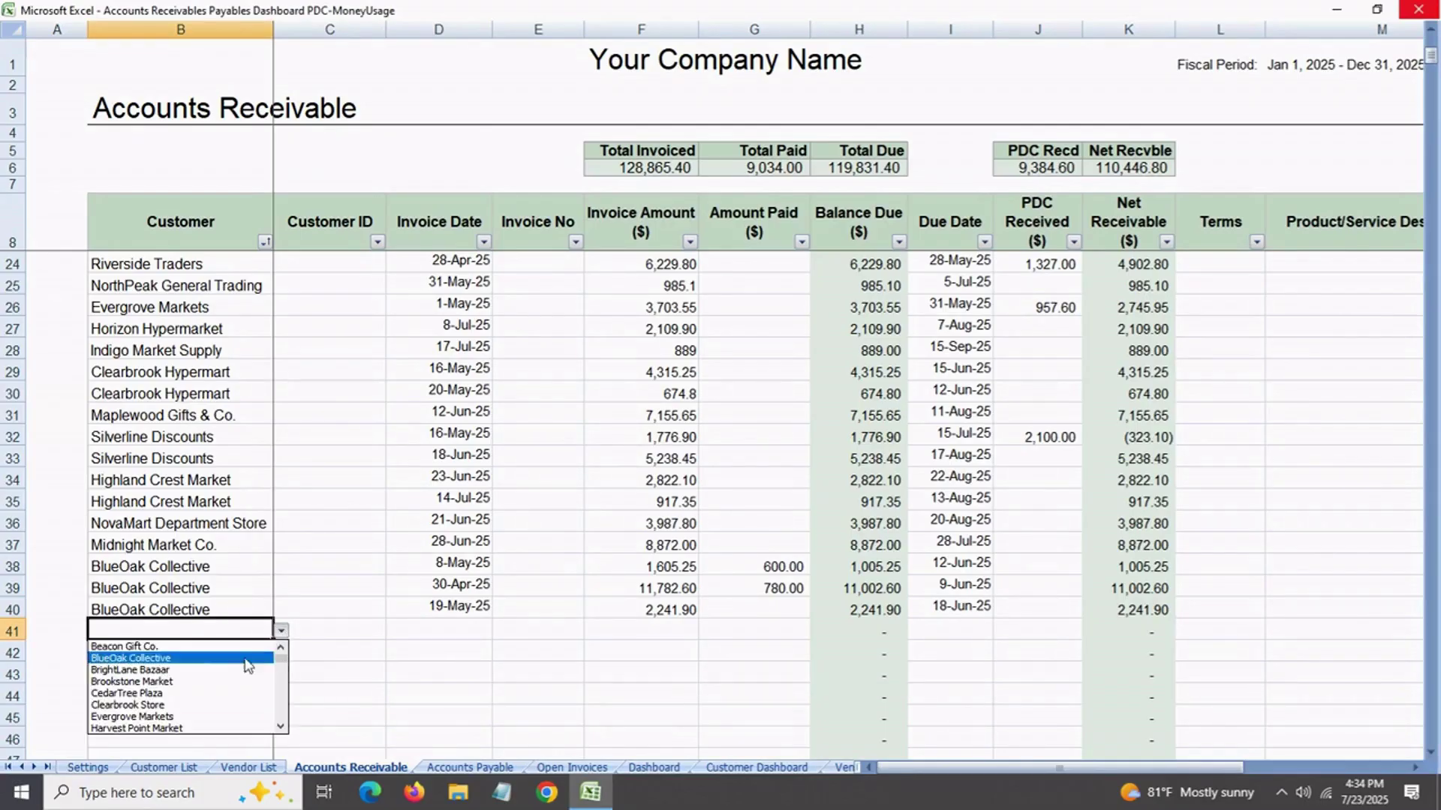
{"action": "left_click", "coordinate": [194, 692]}
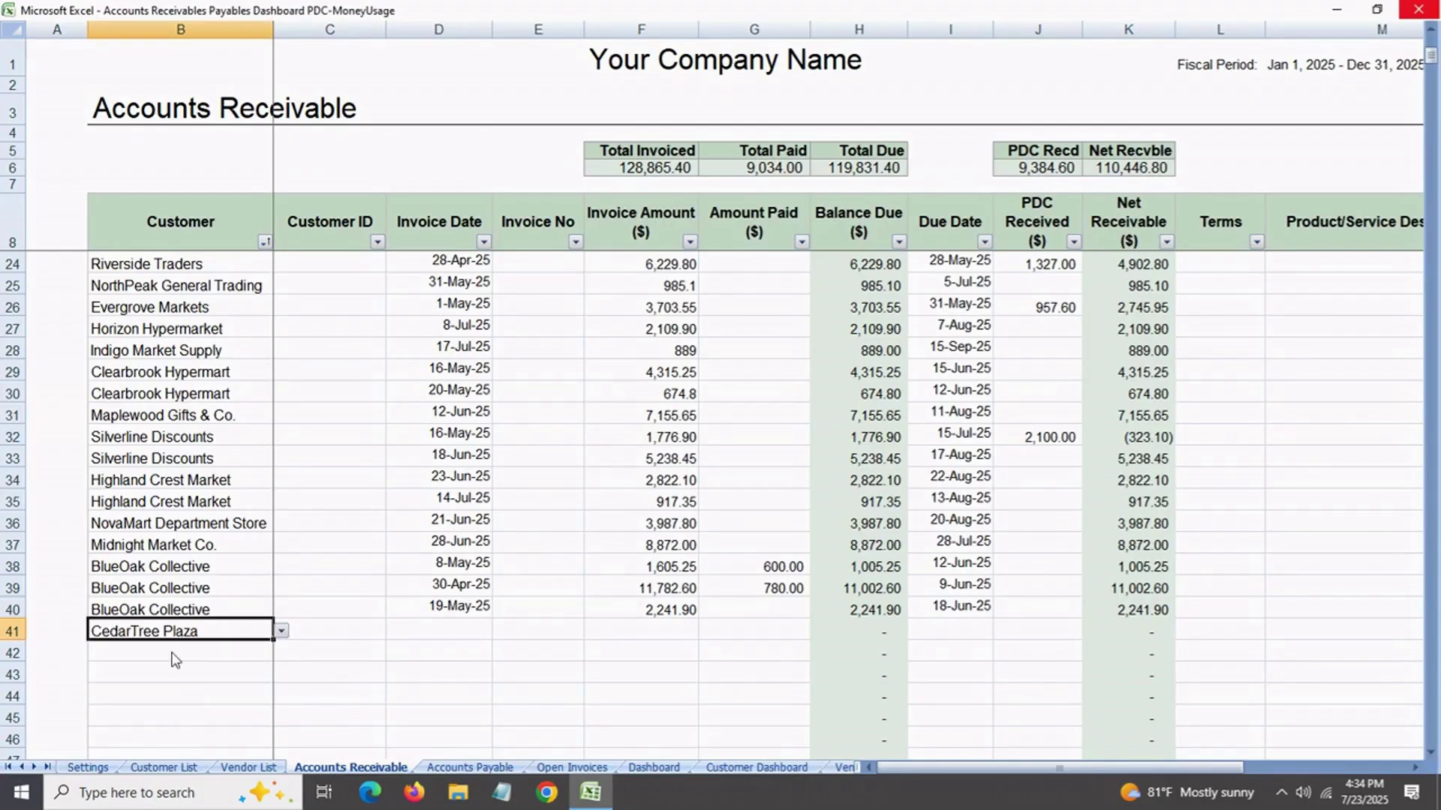
{"action": "left_click", "coordinate": [366, 627]}
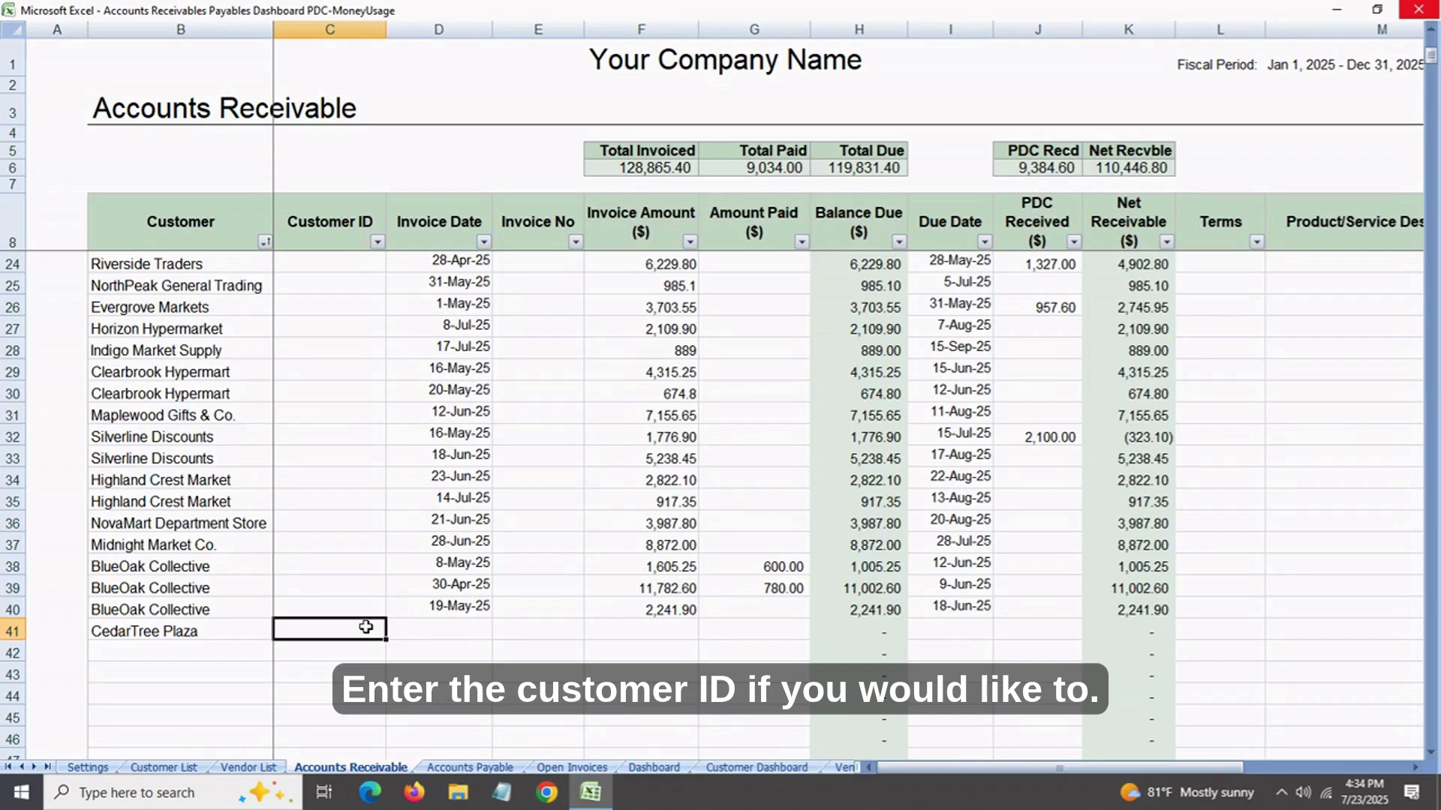
- Enter June 1 as the invoice date for the CedarTree Plaza invoice, leaving its customer ID and invoice number blank
{"action": "left_click", "coordinate": [442, 636]}
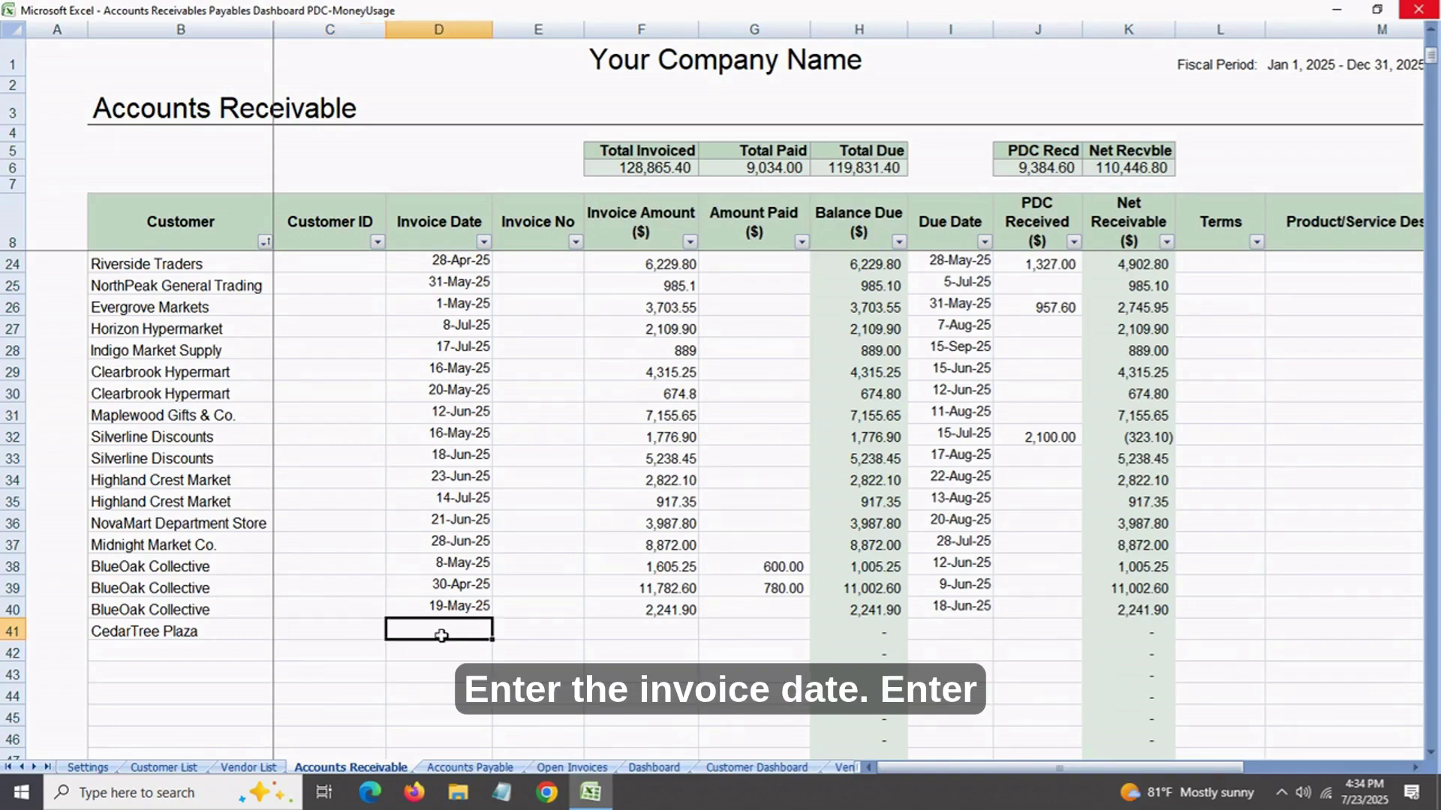
{"action": "type", "text": "june 1"}
{"action": "key", "text": "Return"}
{"action": "left_click", "coordinate": [540, 631]}
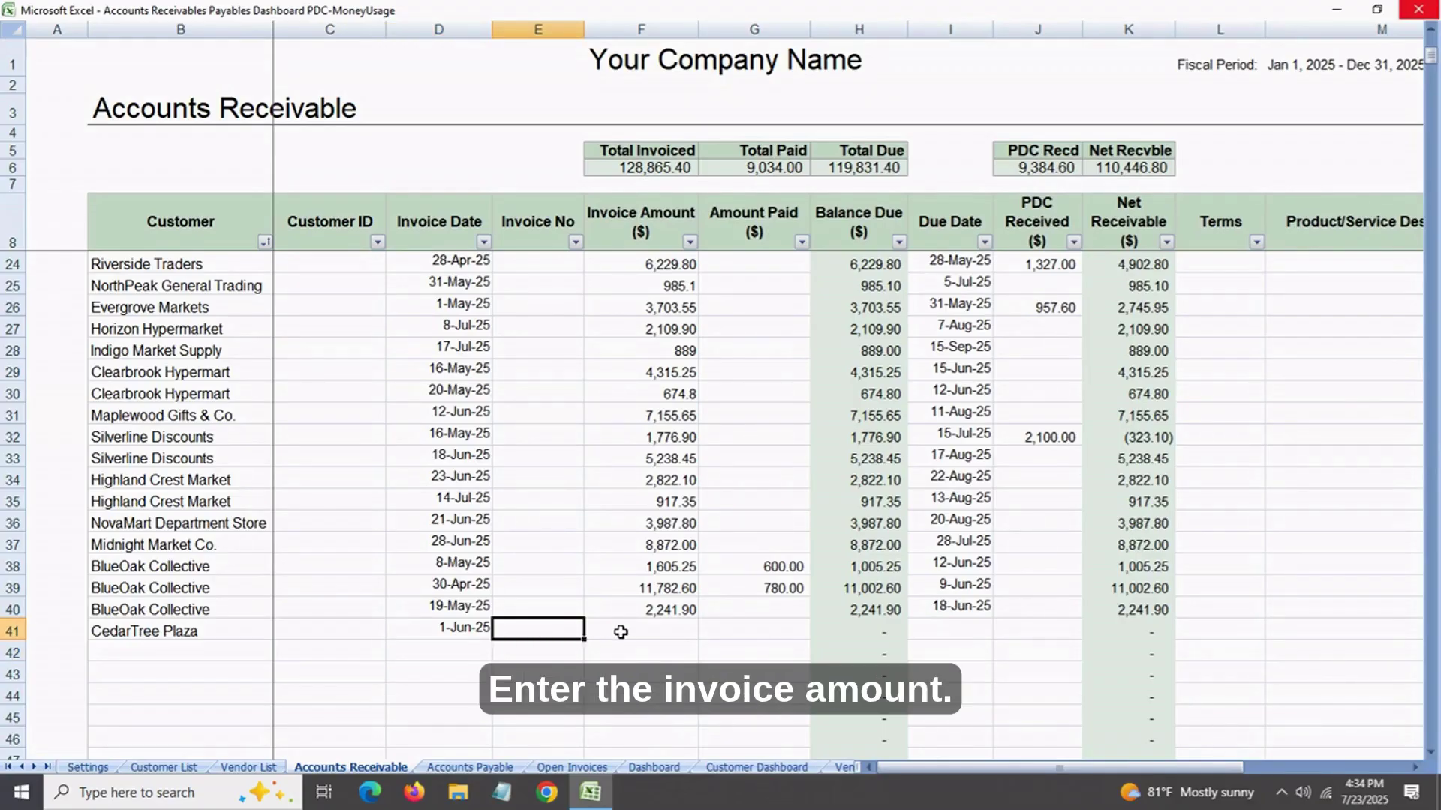
- Enter an invoice amount of 15000 and an amount paid of 12000 for the CedarTree Plaza invoice
{"action": "left_click", "coordinate": [620, 632]}
{"action": "type", "text": "15000"}
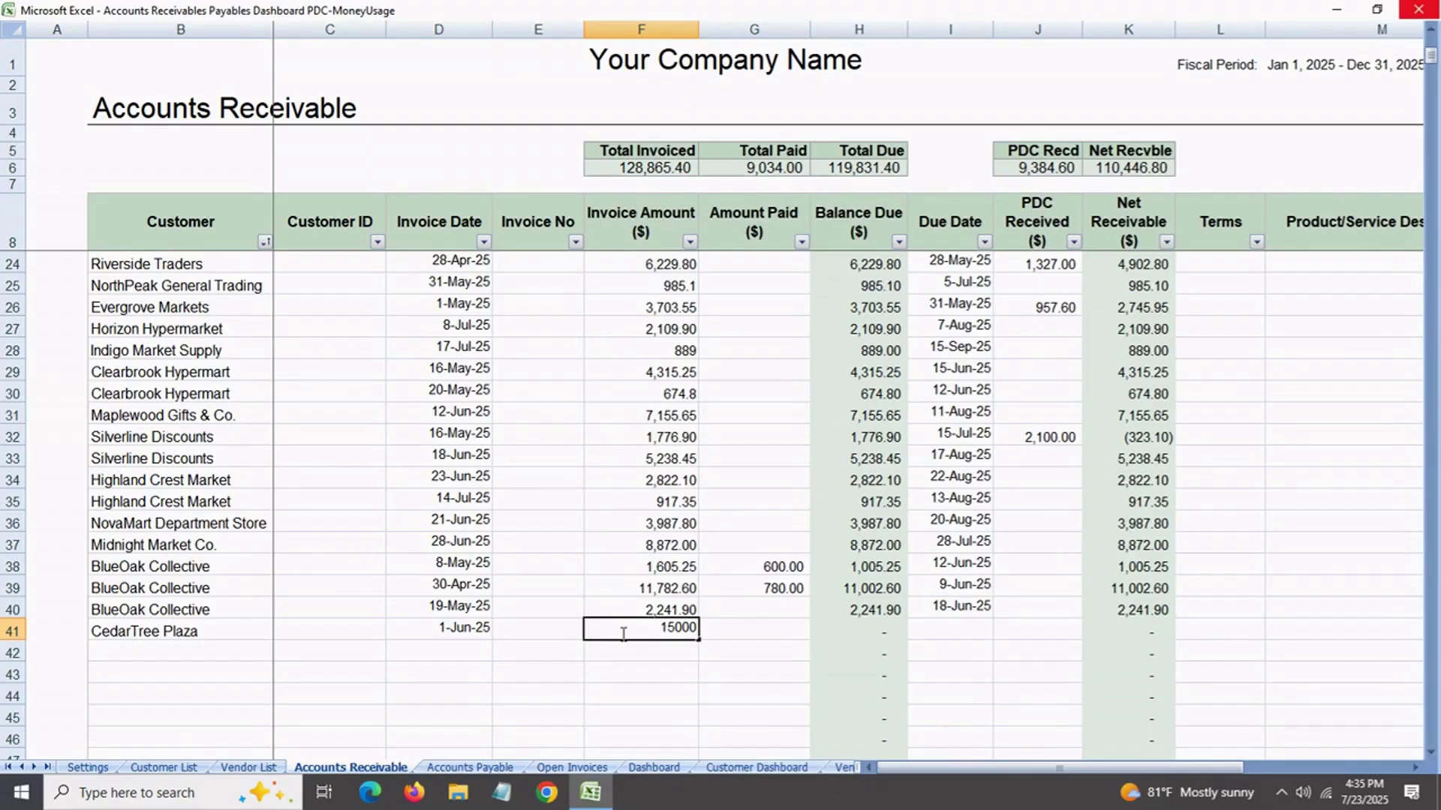
{"action": "key", "text": "Return"}
{"action": "left_click", "coordinate": [758, 632]}
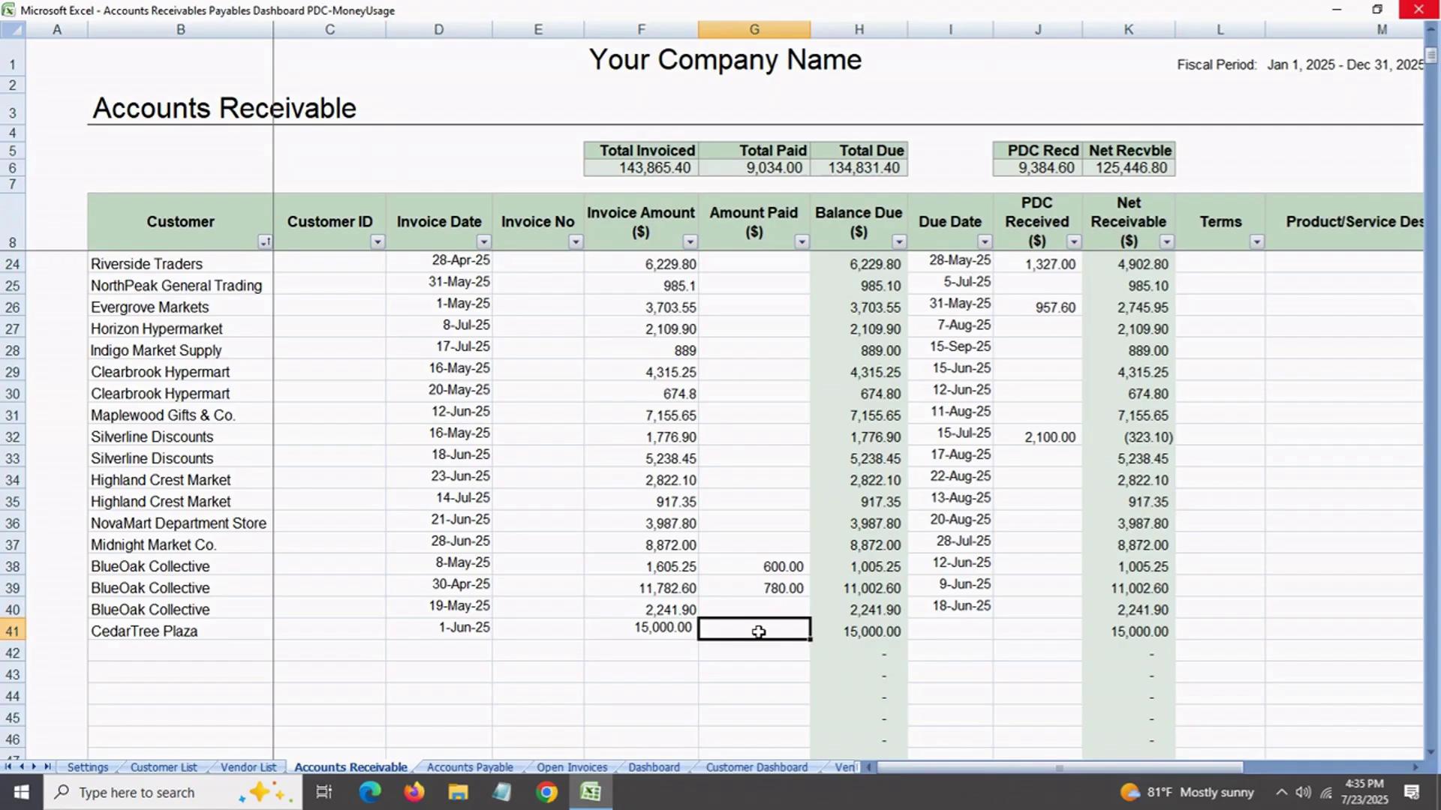
{"action": "type", "text": "12000"}
{"action": "key", "text": "Return"}
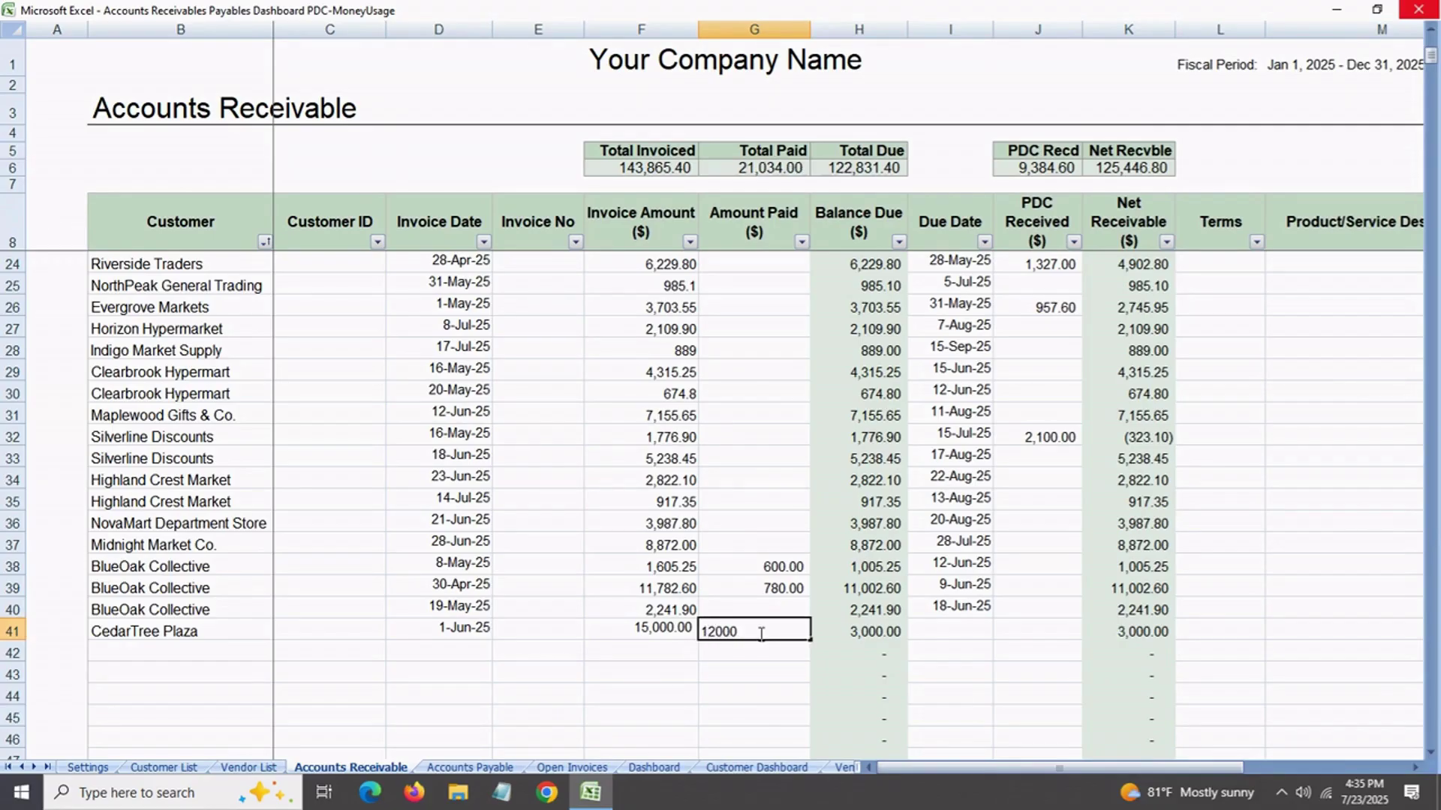
- Enter July 17 as the due date of the CedarTree Plaza invoice
{"action": "left_click", "coordinate": [927, 636]}
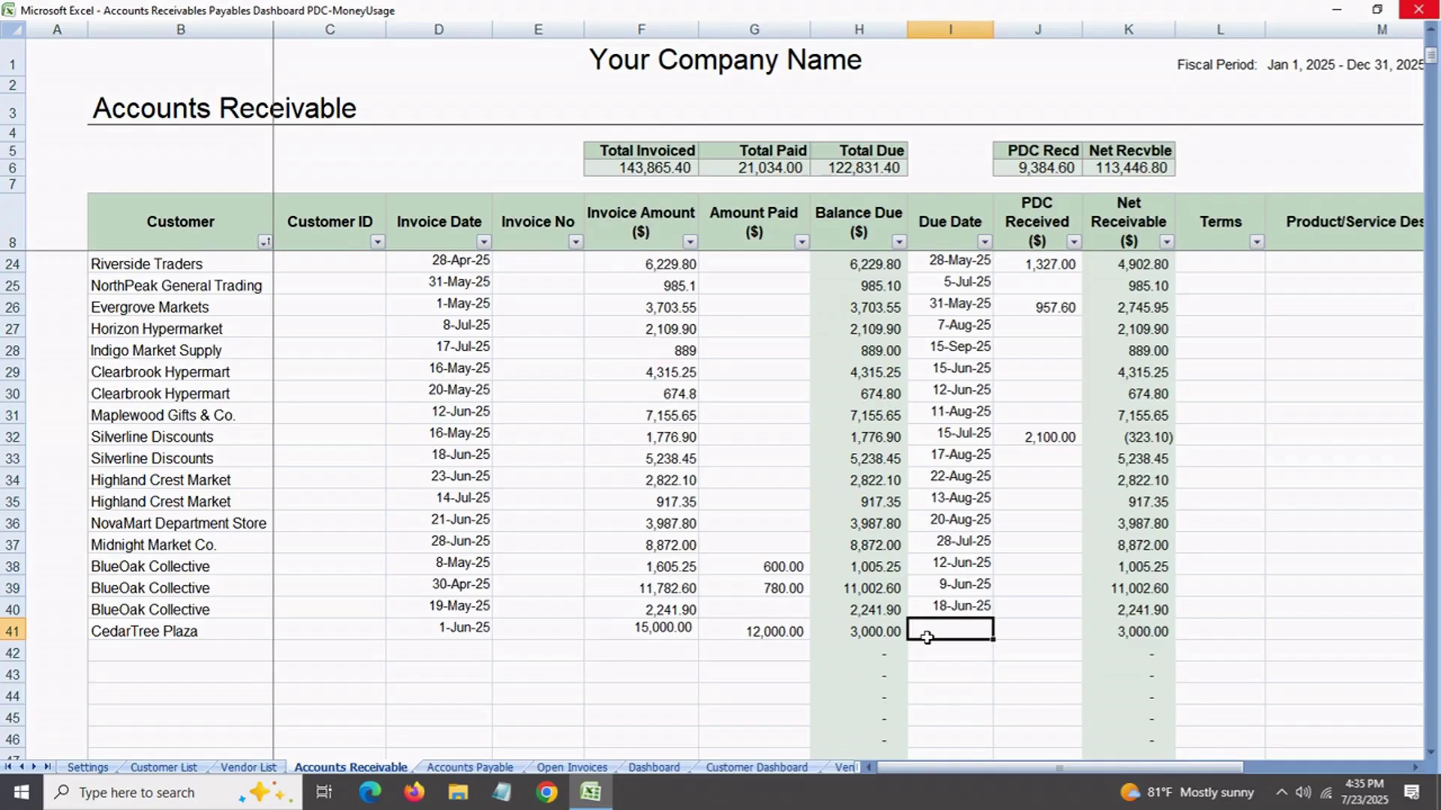
{"action": "type", "text": "july 17"}
{"action": "key", "text": "Return"}
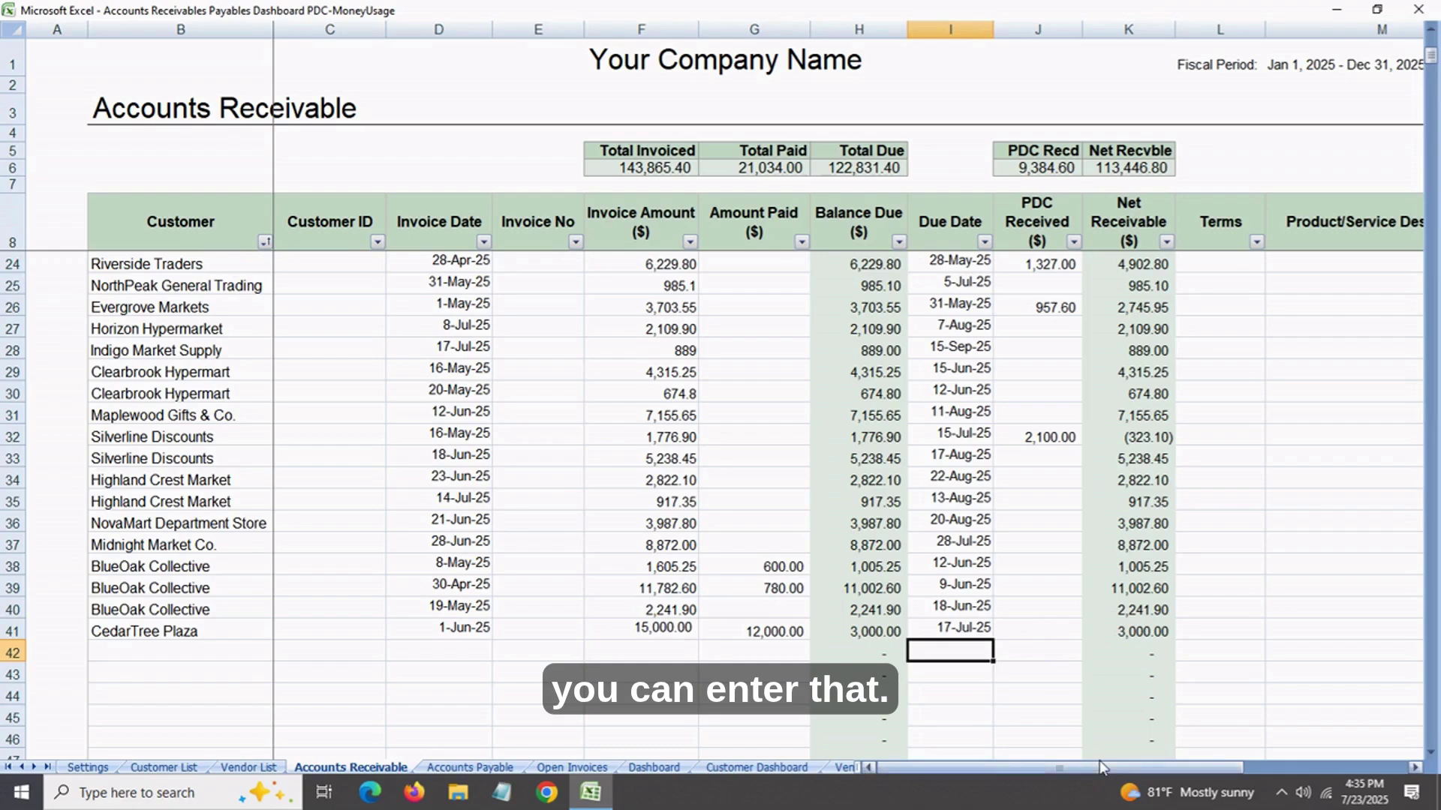
- Inspect the Terms, Product/Service Description and Notes fields of the CedarTree Plaza invoice
{"action": "left_click_drag", "start_coordinate": [1100, 769], "coordinate": [1128, 767]}
{"action": "left_click", "coordinate": [1016, 636]}
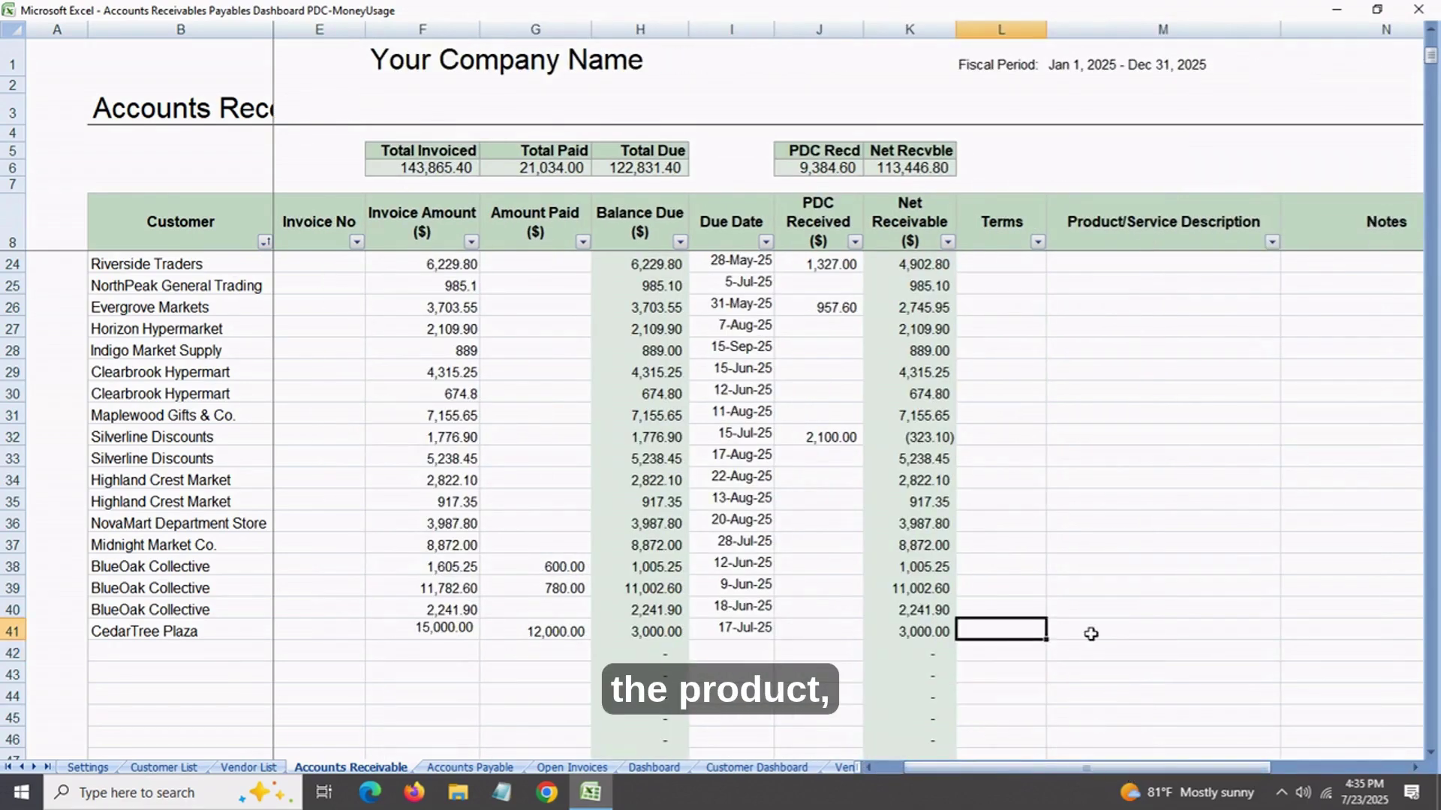
{"action": "left_click", "coordinate": [1091, 634]}
{"action": "scroll", "coordinate": [1091, 634], "scroll_direction": "right", "scroll_amount": 3}
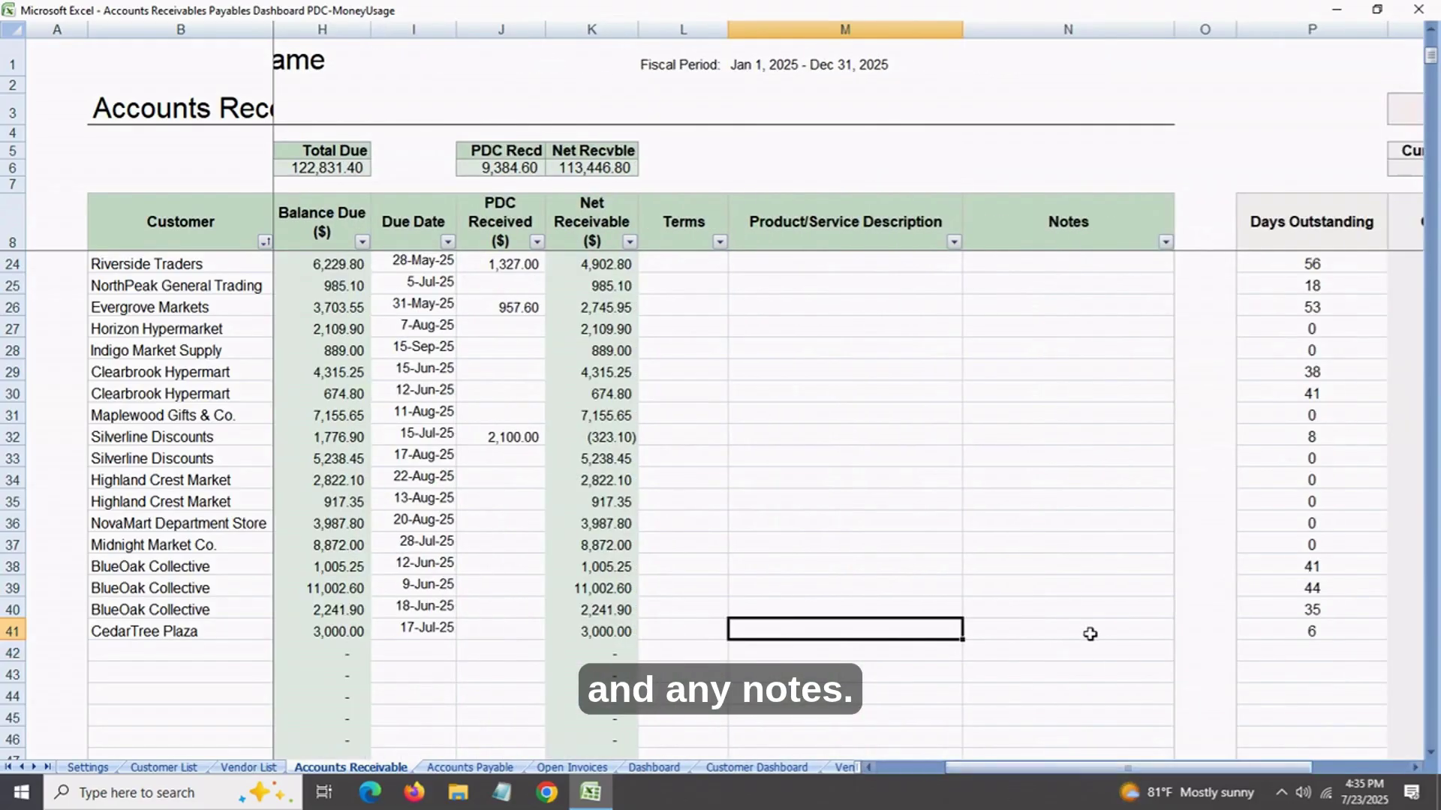
{"action": "left_click", "coordinate": [1090, 634]}
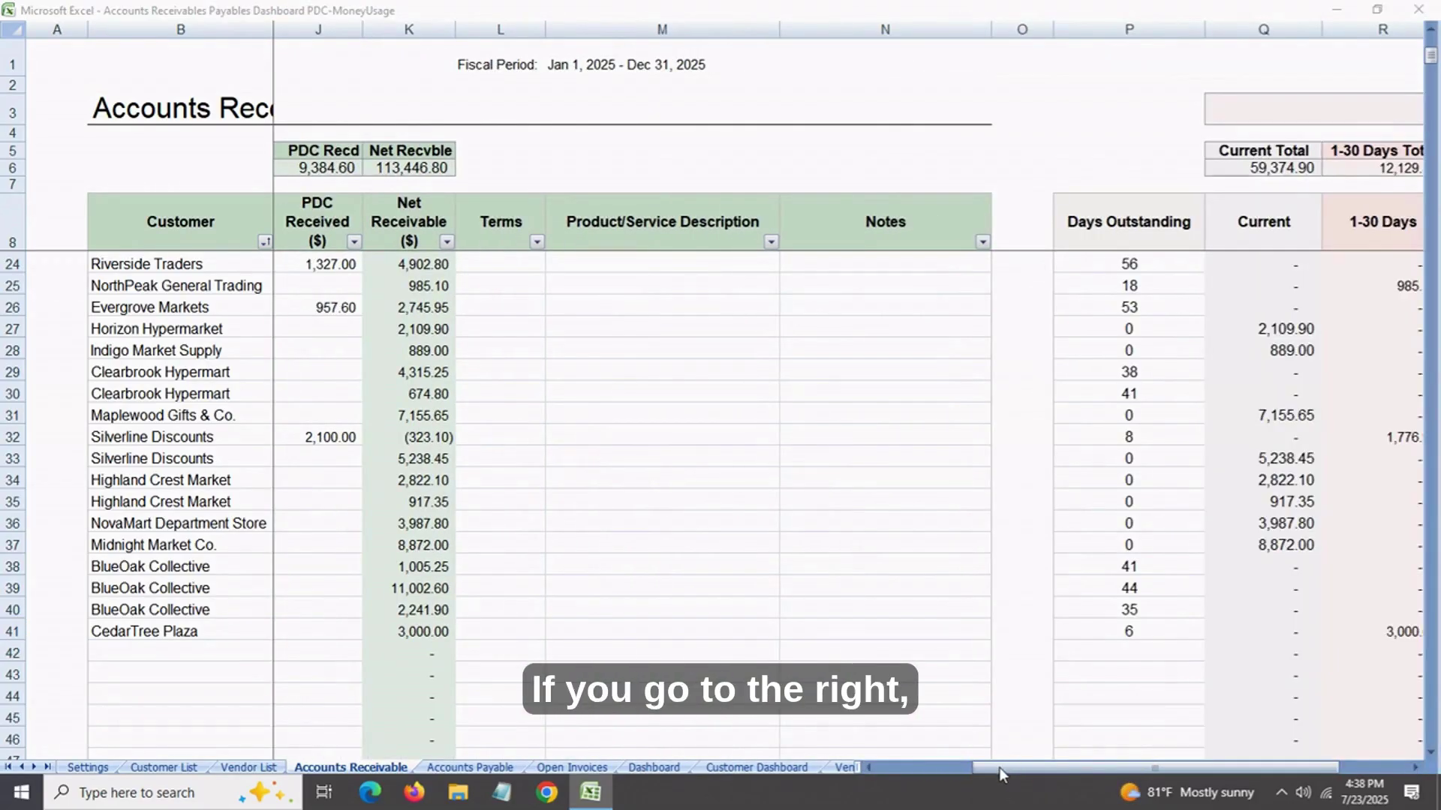
- Check the CedarTree Plaza invoice's Days Outstanding value and its amount in the 1-30 Days aging column
{"action": "left_click_drag", "start_coordinate": [1032, 768], "coordinate": [1086, 768]}
{"action": "left_click", "coordinate": [625, 633]}
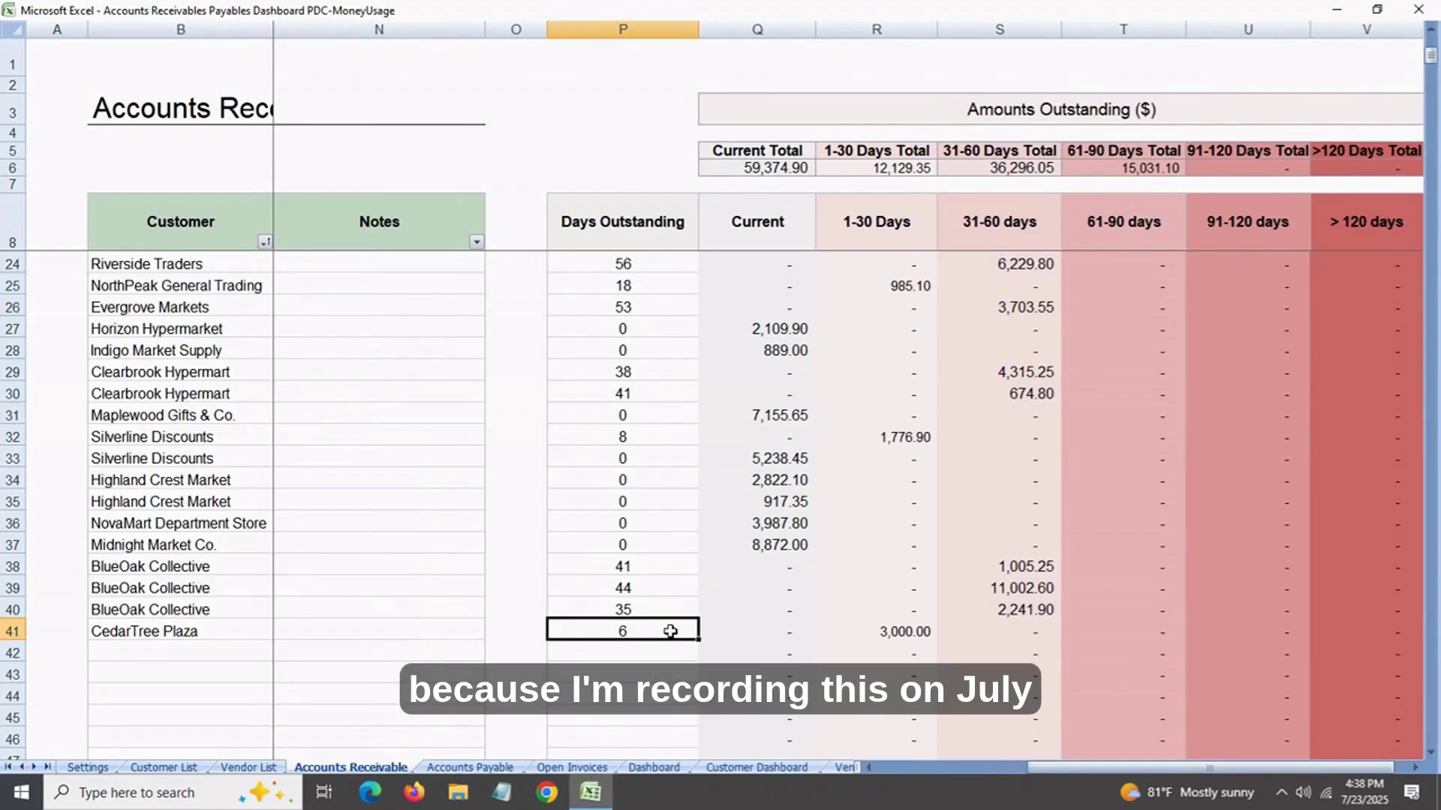
{"action": "mouse_move", "coordinate": [1041, 769]}
{"action": "left_mouse_down"}
{"action": "mouse_move", "coordinate": [951, 764]}
{"action": "mouse_move", "coordinate": [1034, 755]}
{"action": "left_mouse_up"}
{"action": "left_click", "coordinate": [428, 634]}
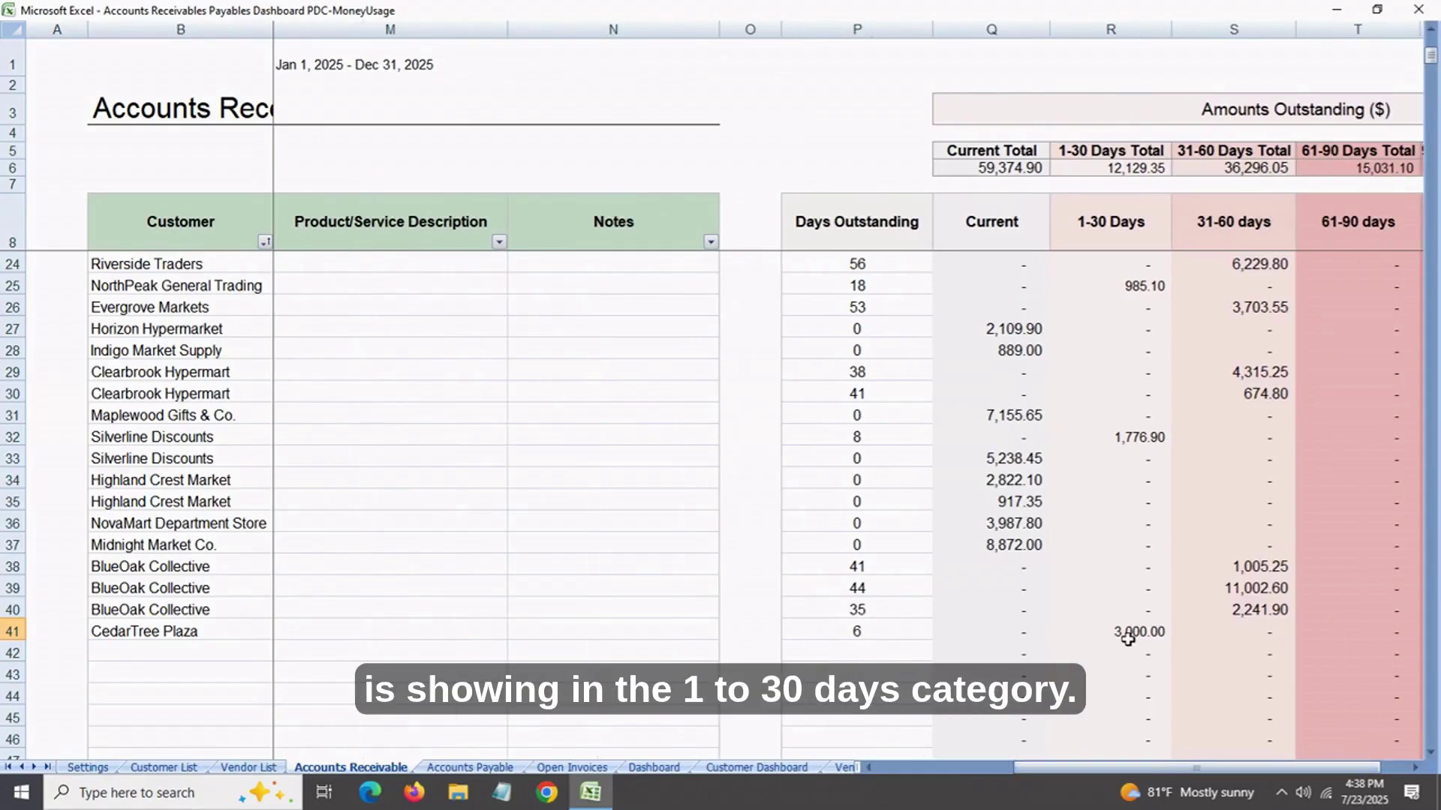
{"action": "left_click", "coordinate": [1128, 637]}
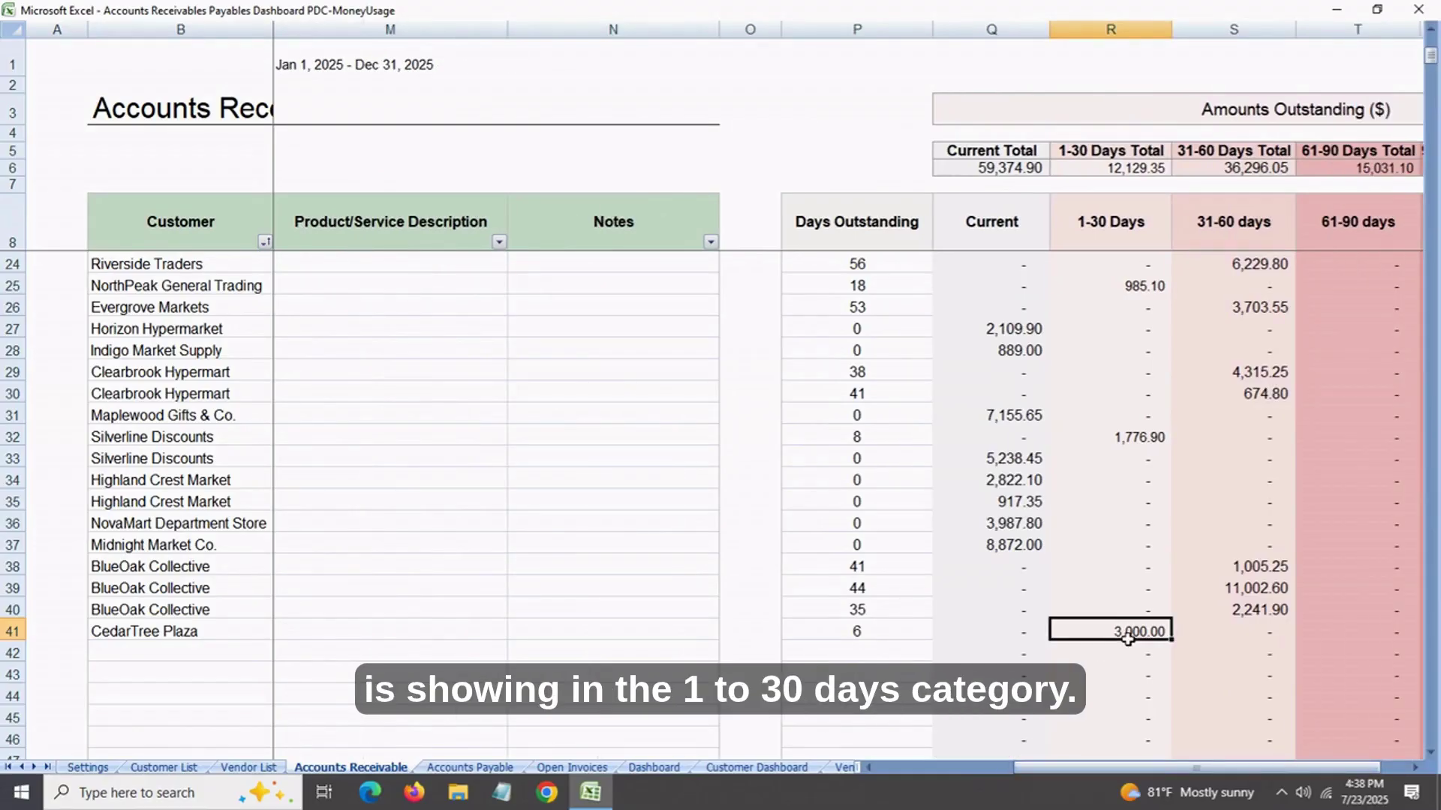
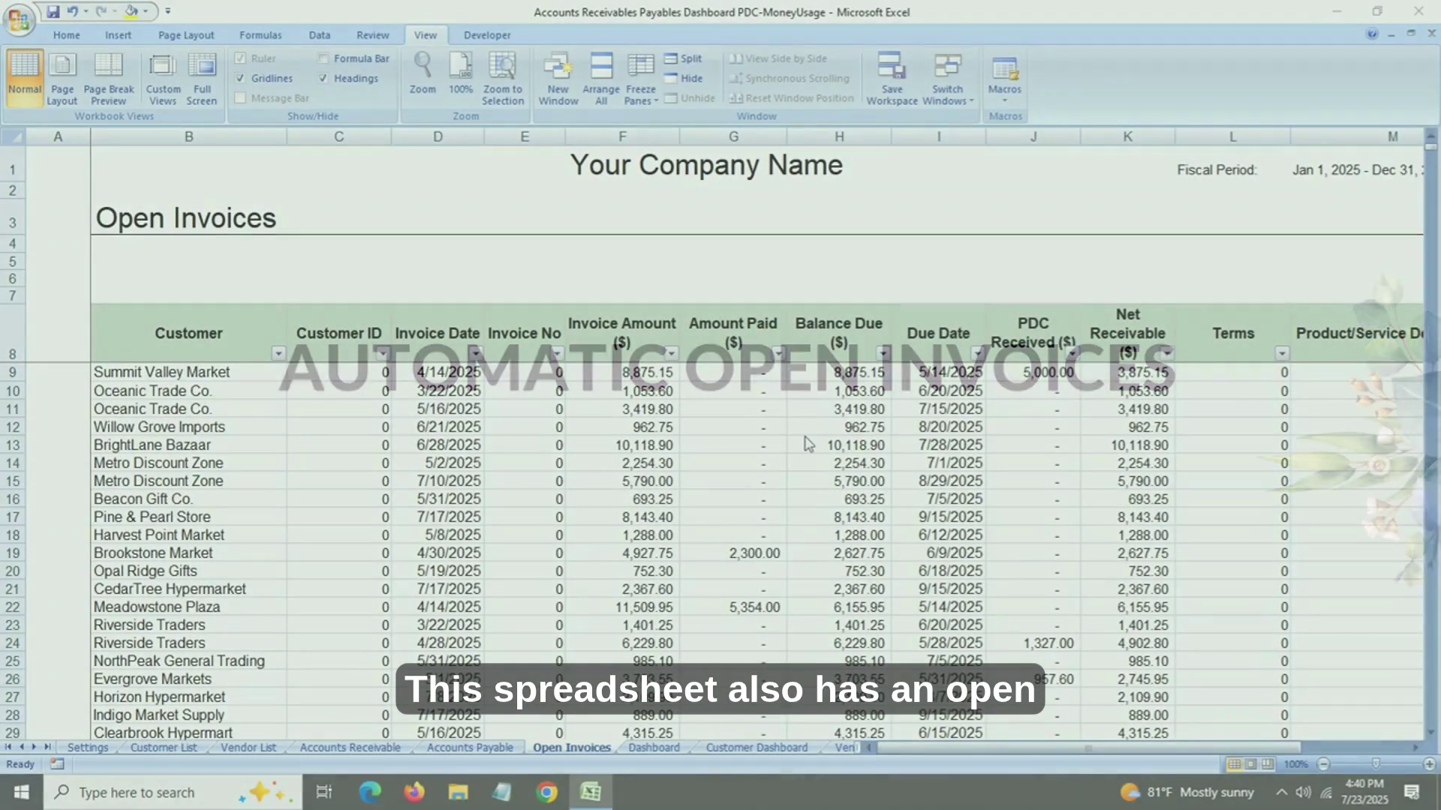
- Find the CedarTree Plaza invoice at the end of the Open Invoices list and check its balance due
{"action": "scroll", "coordinate": [806, 444], "scroll_direction": "down", "scroll_amount": 2}
{"action": "scroll", "coordinate": [807, 443], "scroll_direction": "down", "scroll_amount": 3}
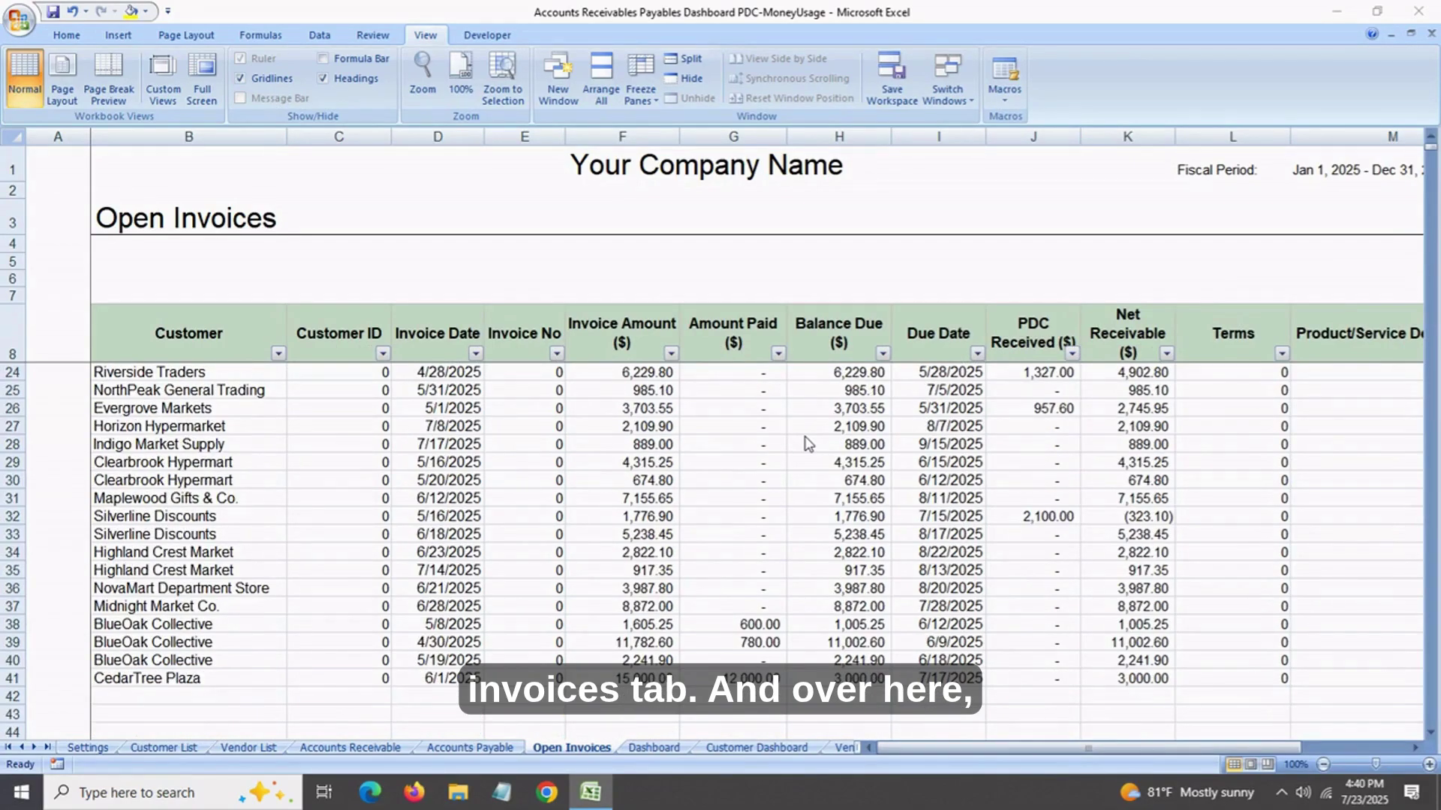
{"action": "scroll", "coordinate": [807, 444], "scroll_direction": "down", "scroll_amount": 1}
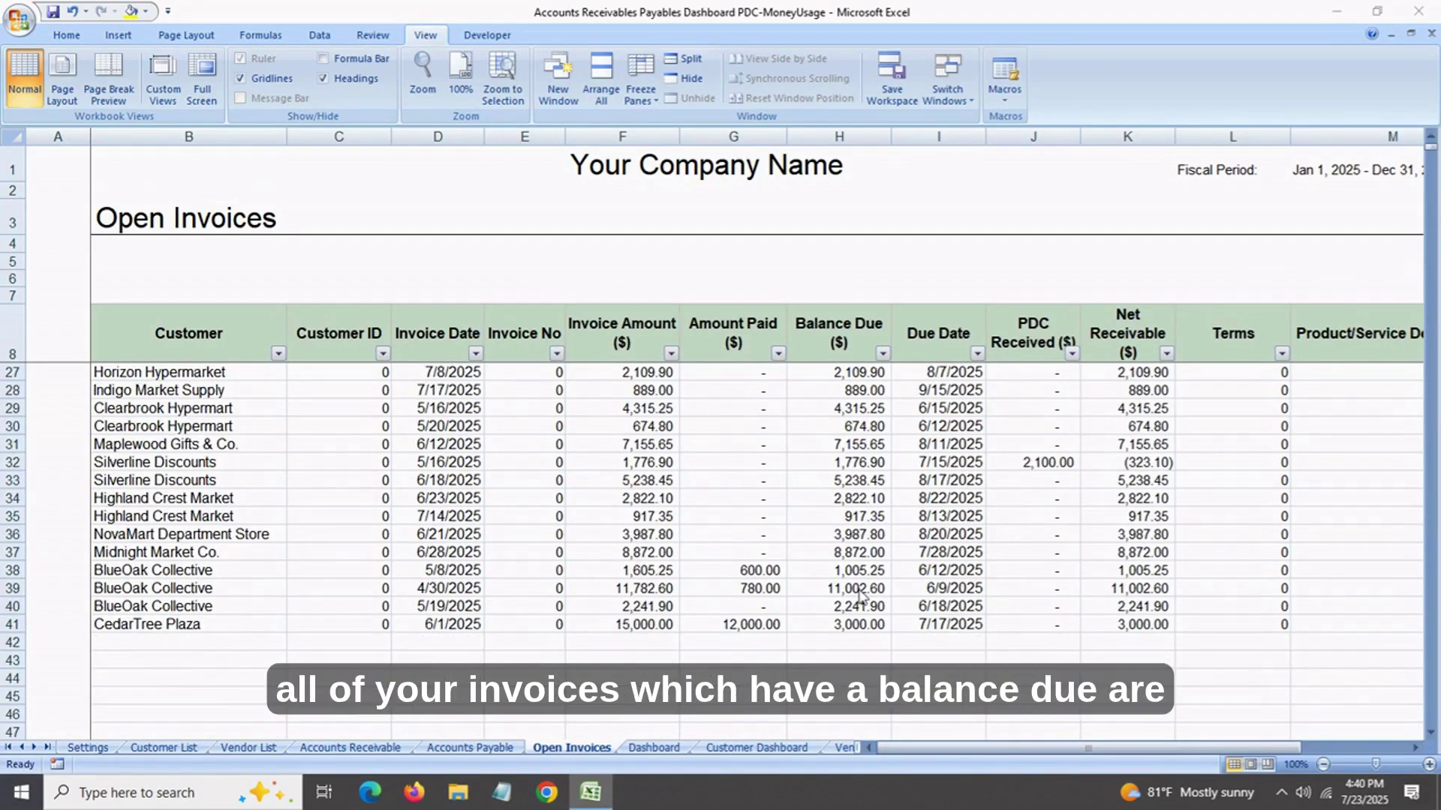
{"action": "left_click", "coordinate": [836, 628]}
{"action": "left_click", "coordinate": [192, 628]}
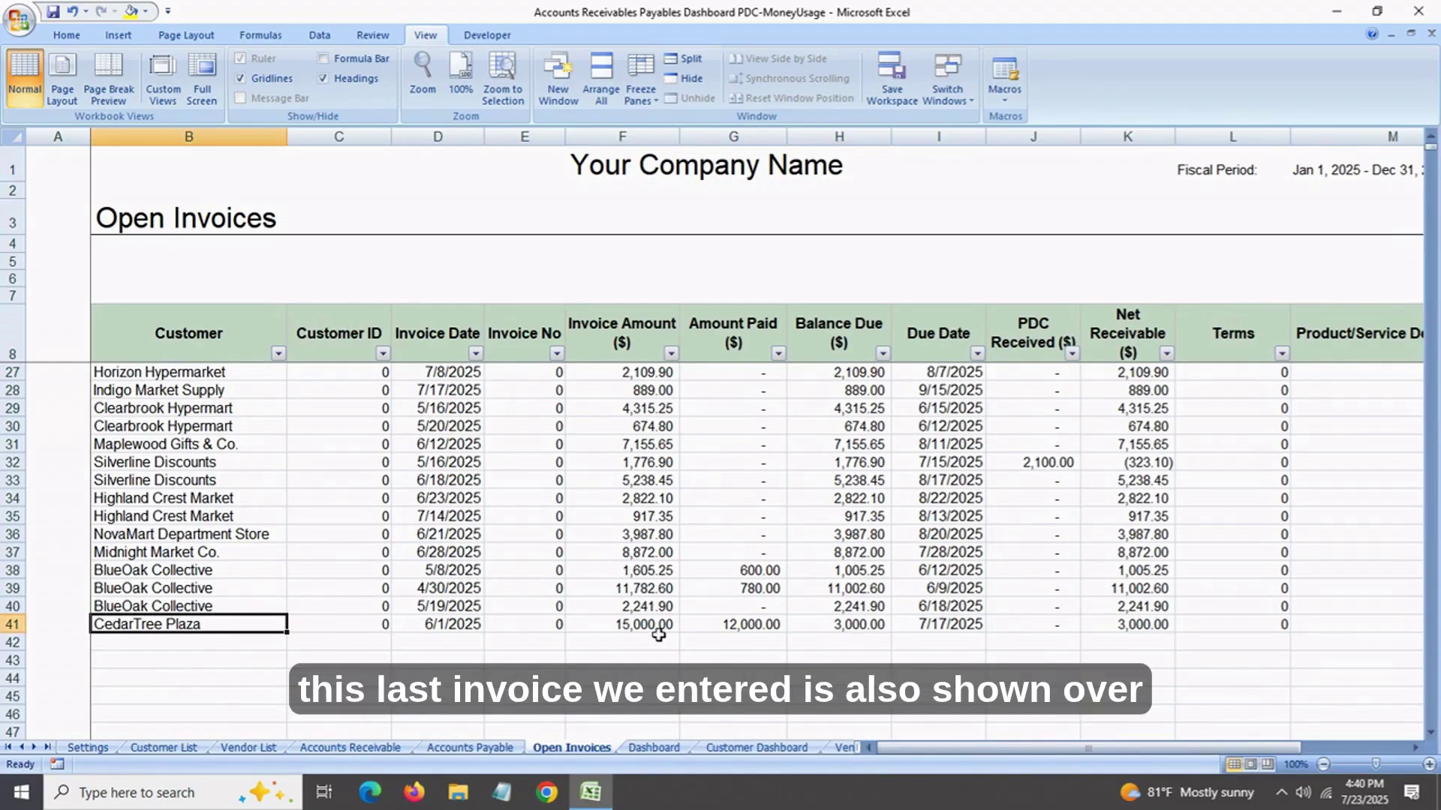
{"action": "left_click", "coordinate": [843, 627]}
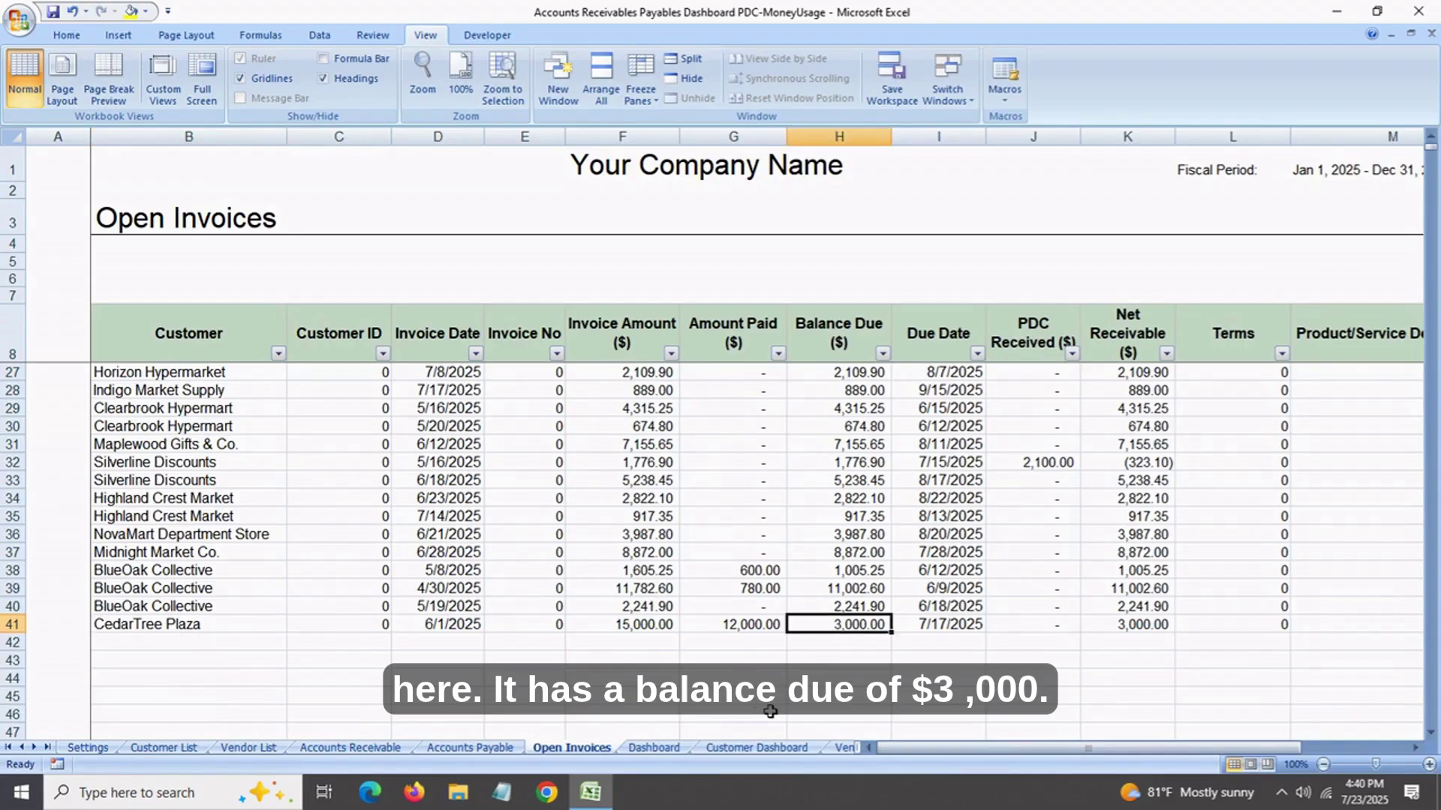
- Set the CedarTree Plaza invoice's amount paid to 15000 in the Accounts Receivable sheet
{"action": "left_click", "coordinate": [367, 749]}
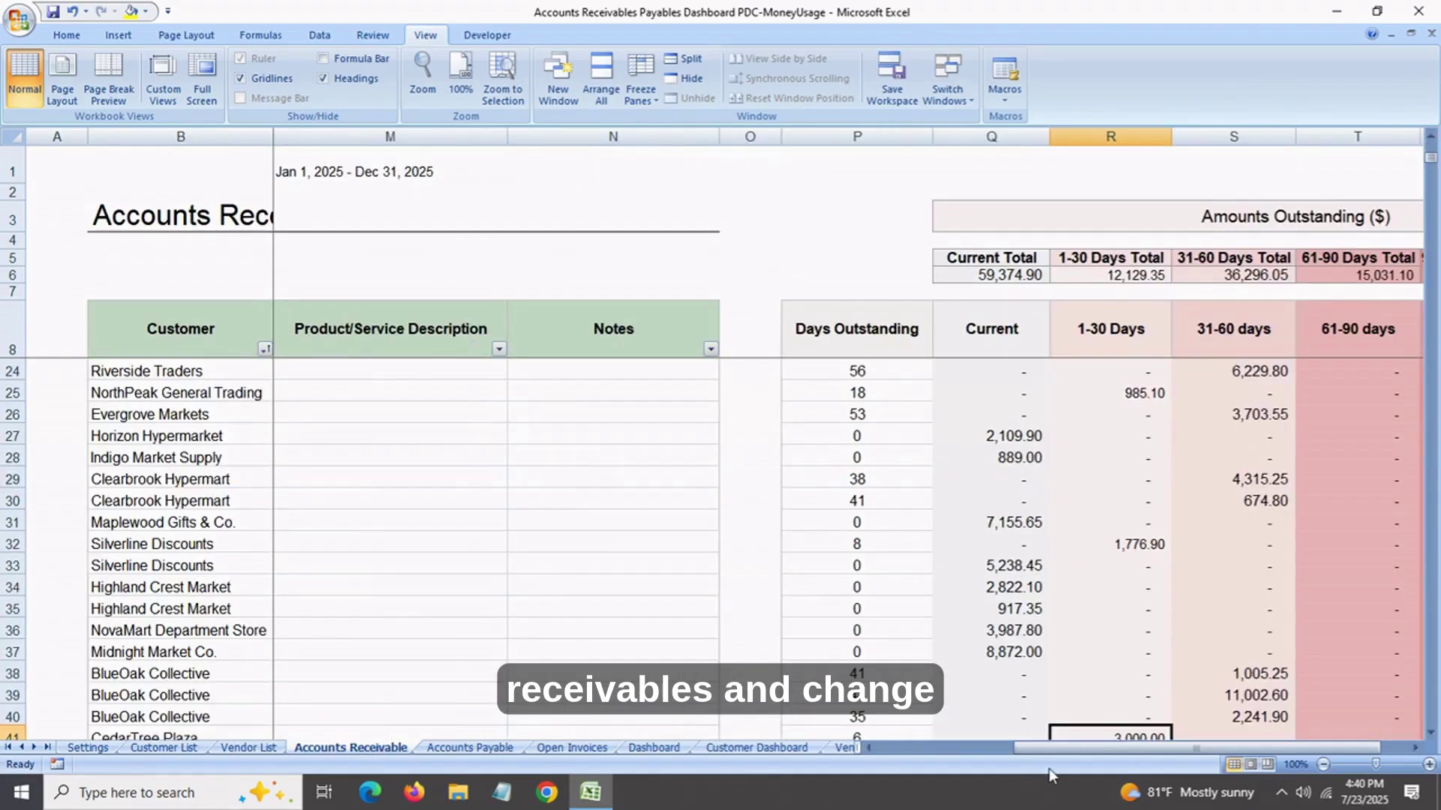
{"action": "left_click_drag", "start_coordinate": [1041, 751], "coordinate": [956, 748]}
{"action": "scroll", "coordinate": [439, 676], "scroll_direction": "down", "scroll_amount": 1}
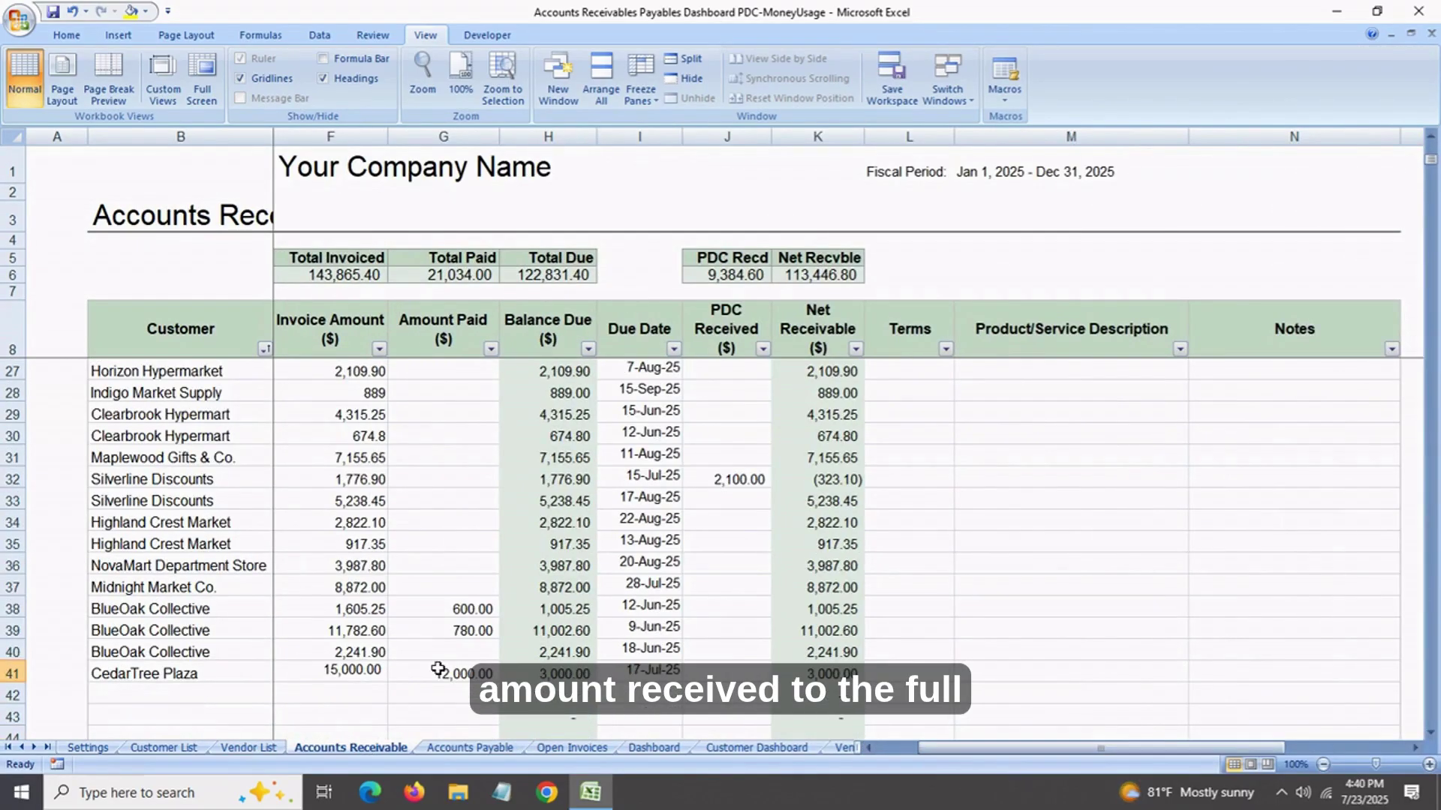
{"action": "left_click", "coordinate": [438, 678]}
{"action": "type", "text": "15000"}
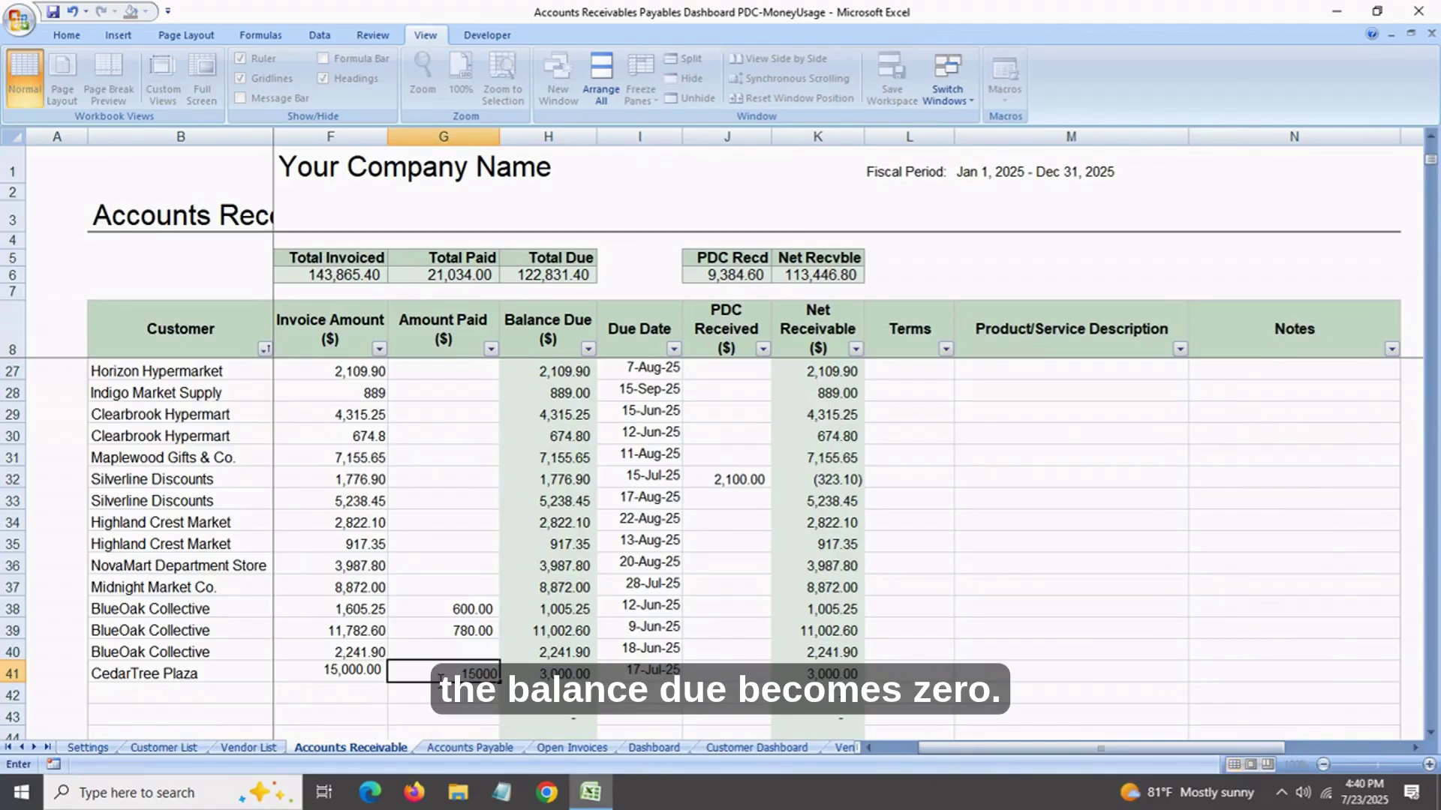
{"action": "key", "text": "Return"}
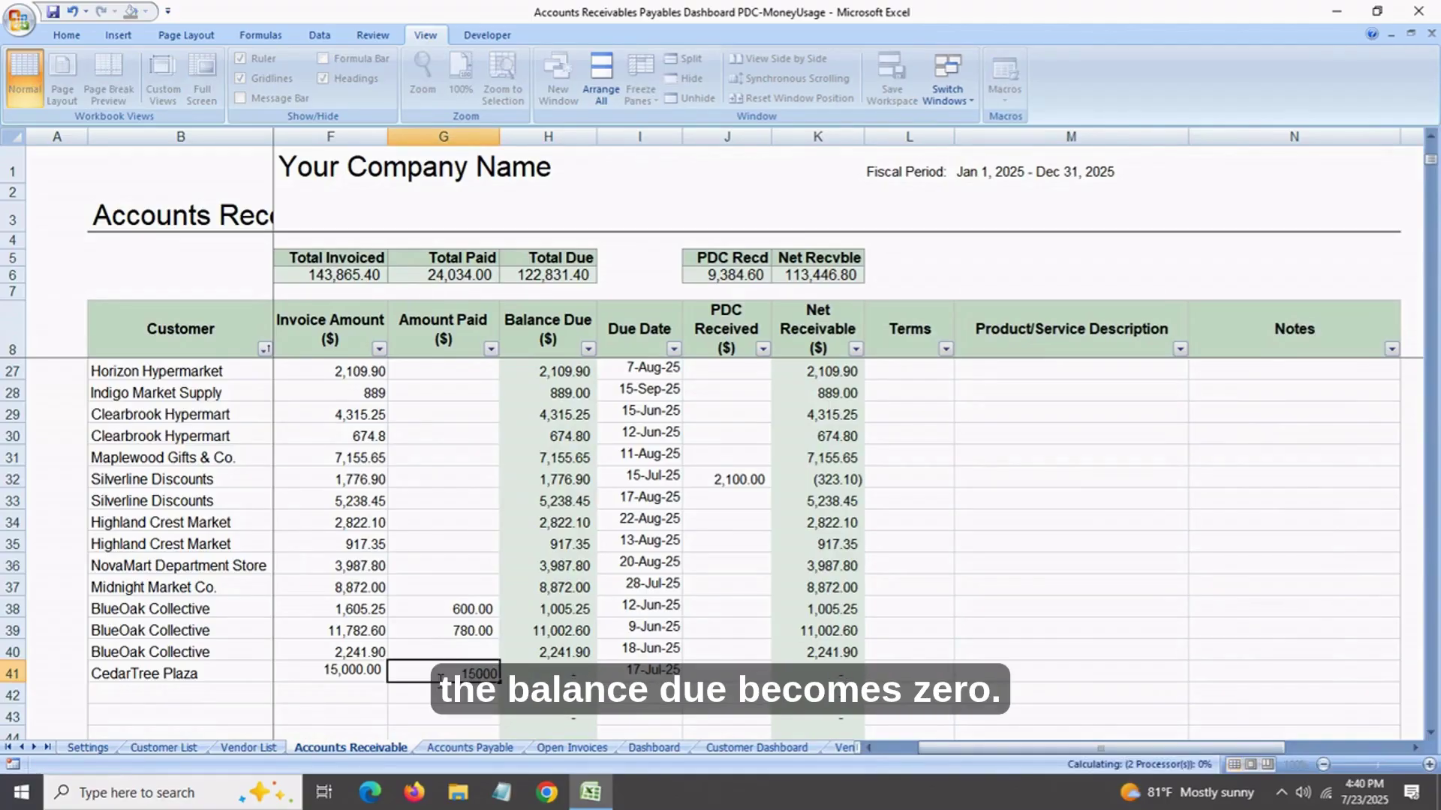
- Recheck row 41 of the Open Invoices sheet for the CedarTree Plaza invoice
{"action": "left_click", "coordinate": [565, 748]}
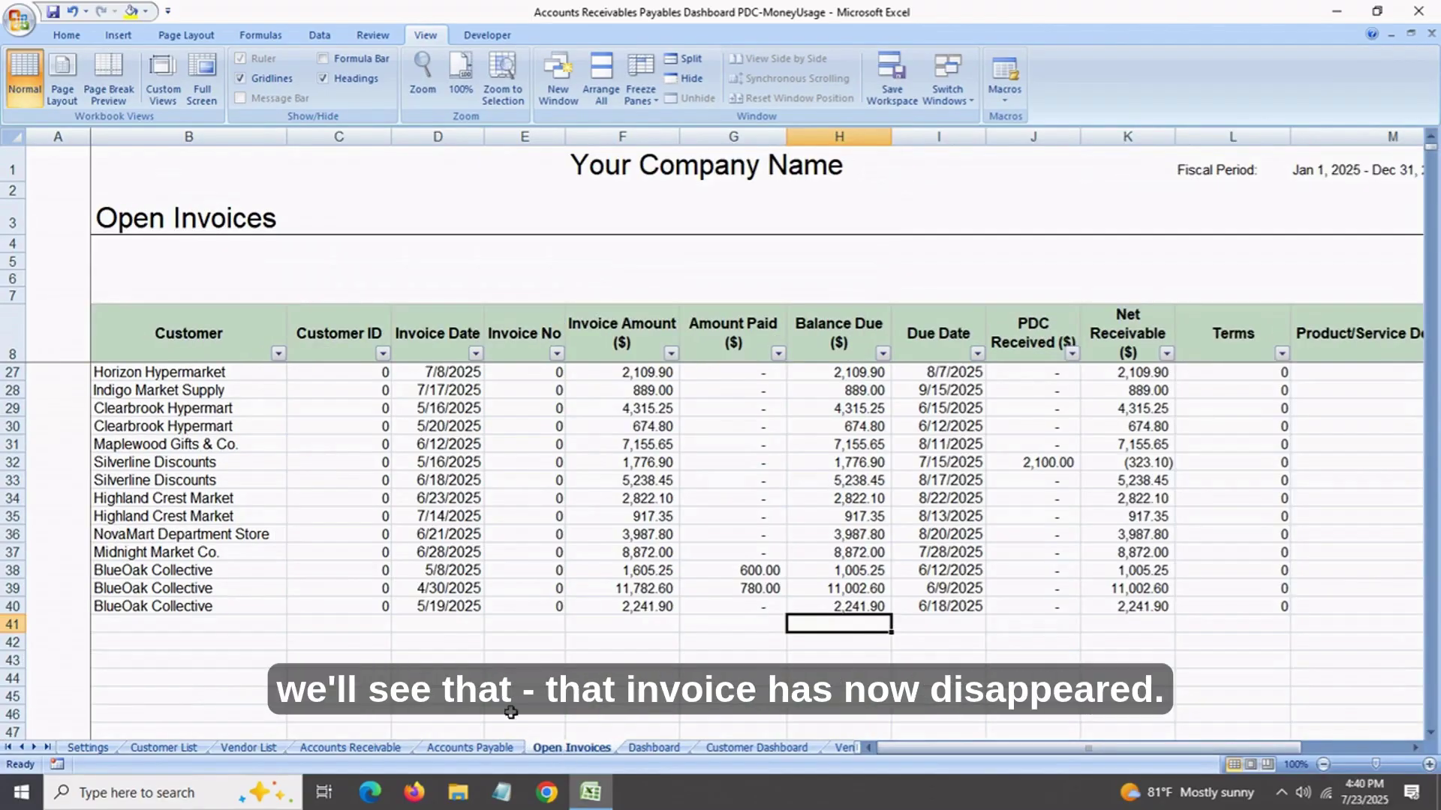
{"action": "left_click", "coordinate": [176, 632]}
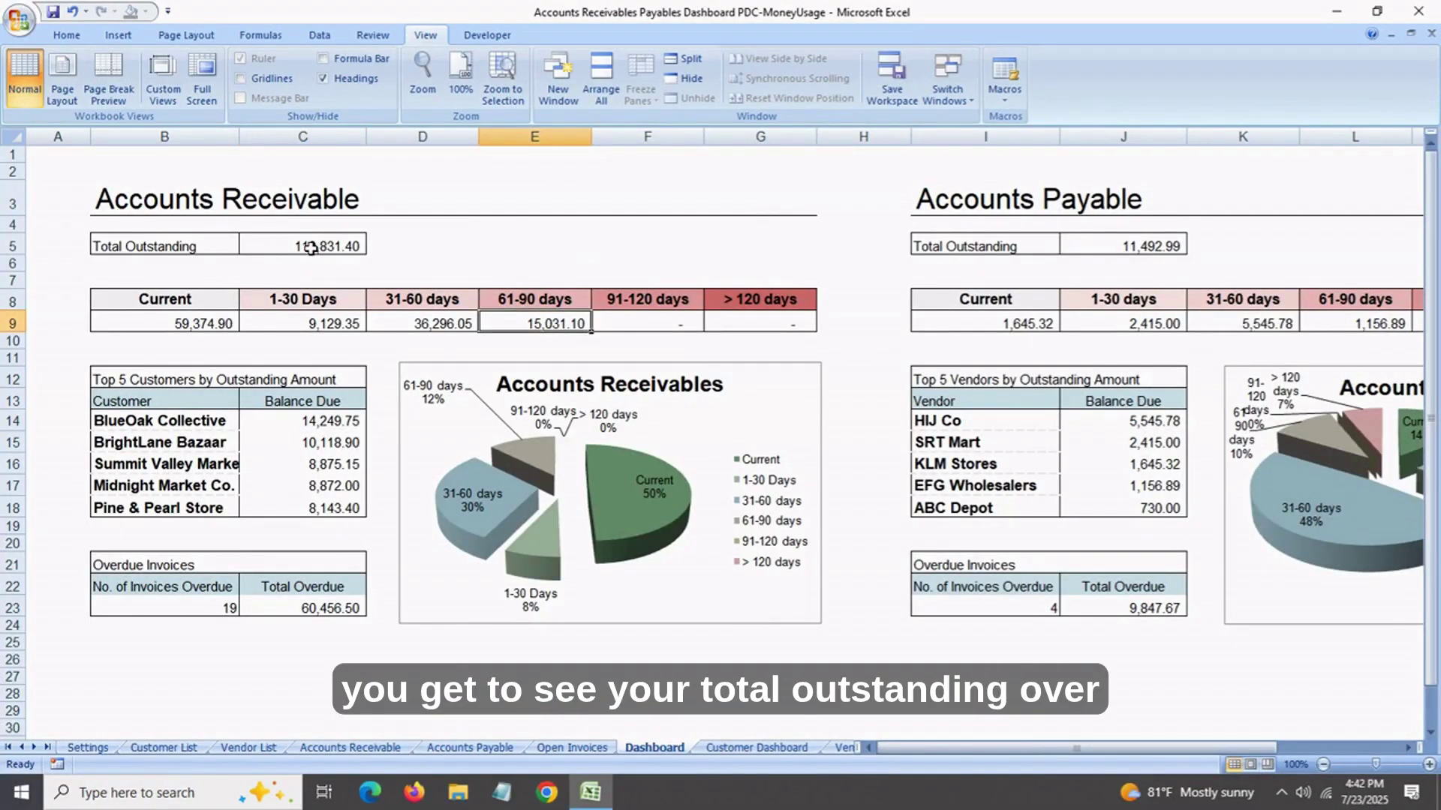
- Examine the Dashboard's accounts receivable total outstanding and its aging amounts from Current through > 120 days
{"action": "left_click", "coordinate": [327, 246]}
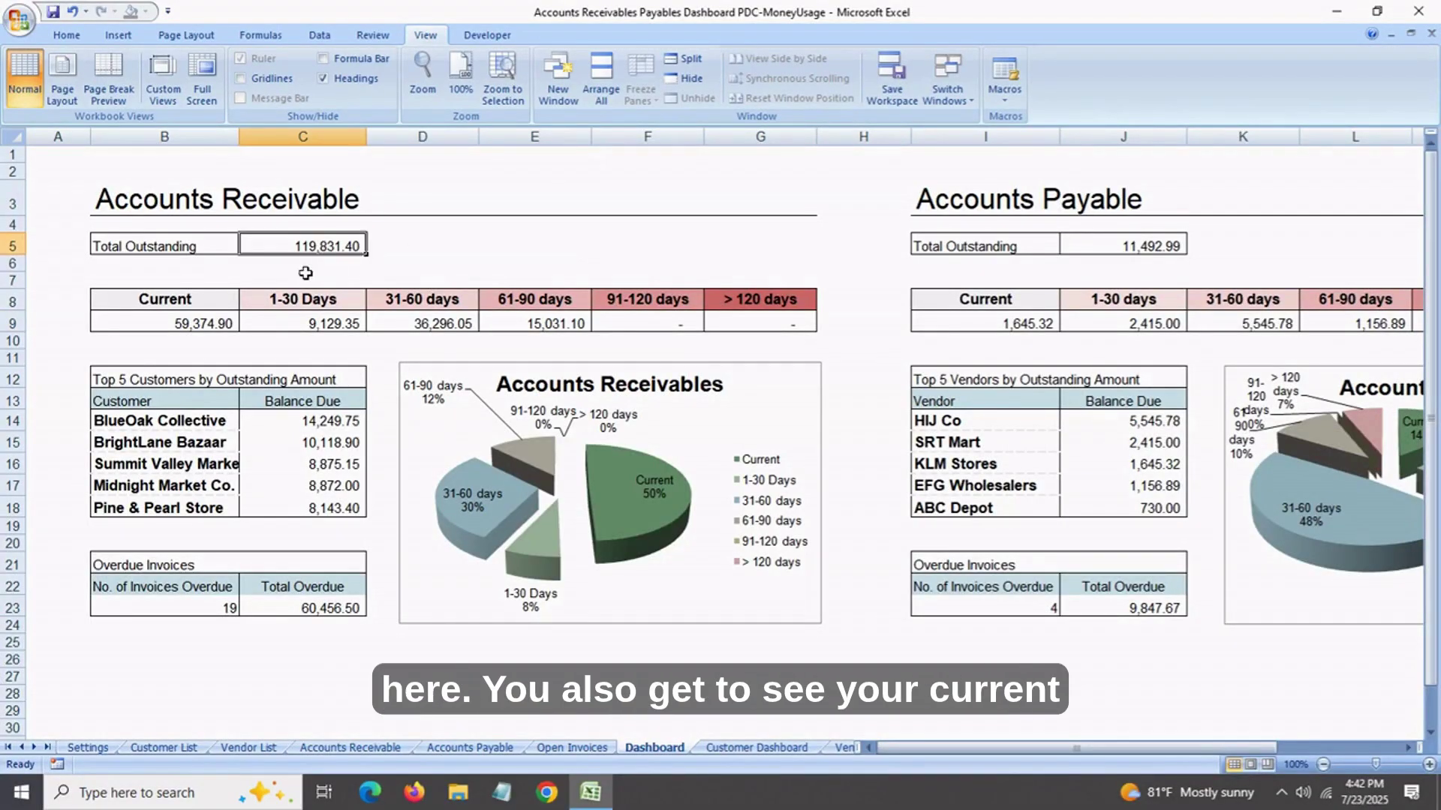
{"action": "left_click", "coordinate": [218, 326]}
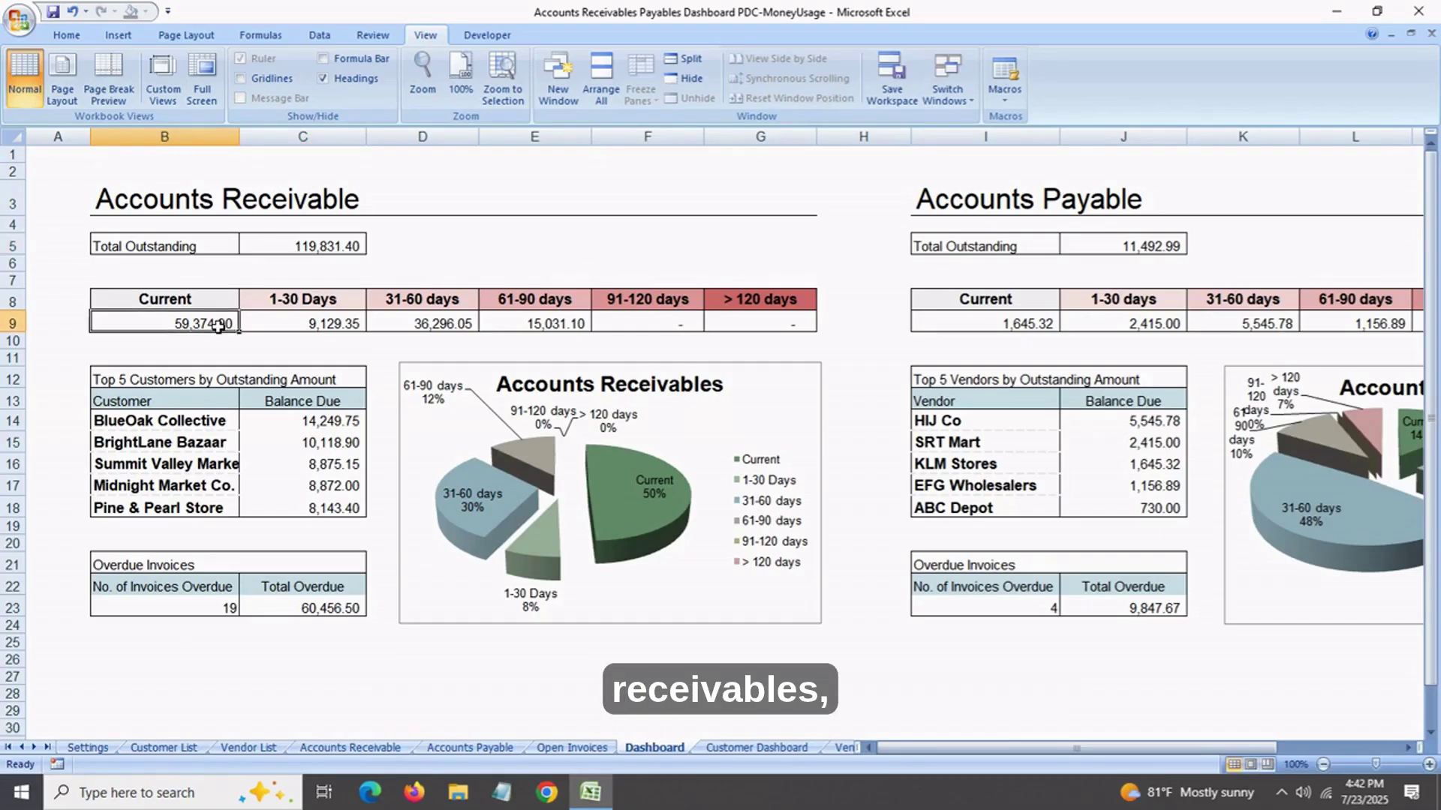
{"action": "left_click", "coordinate": [309, 325]}
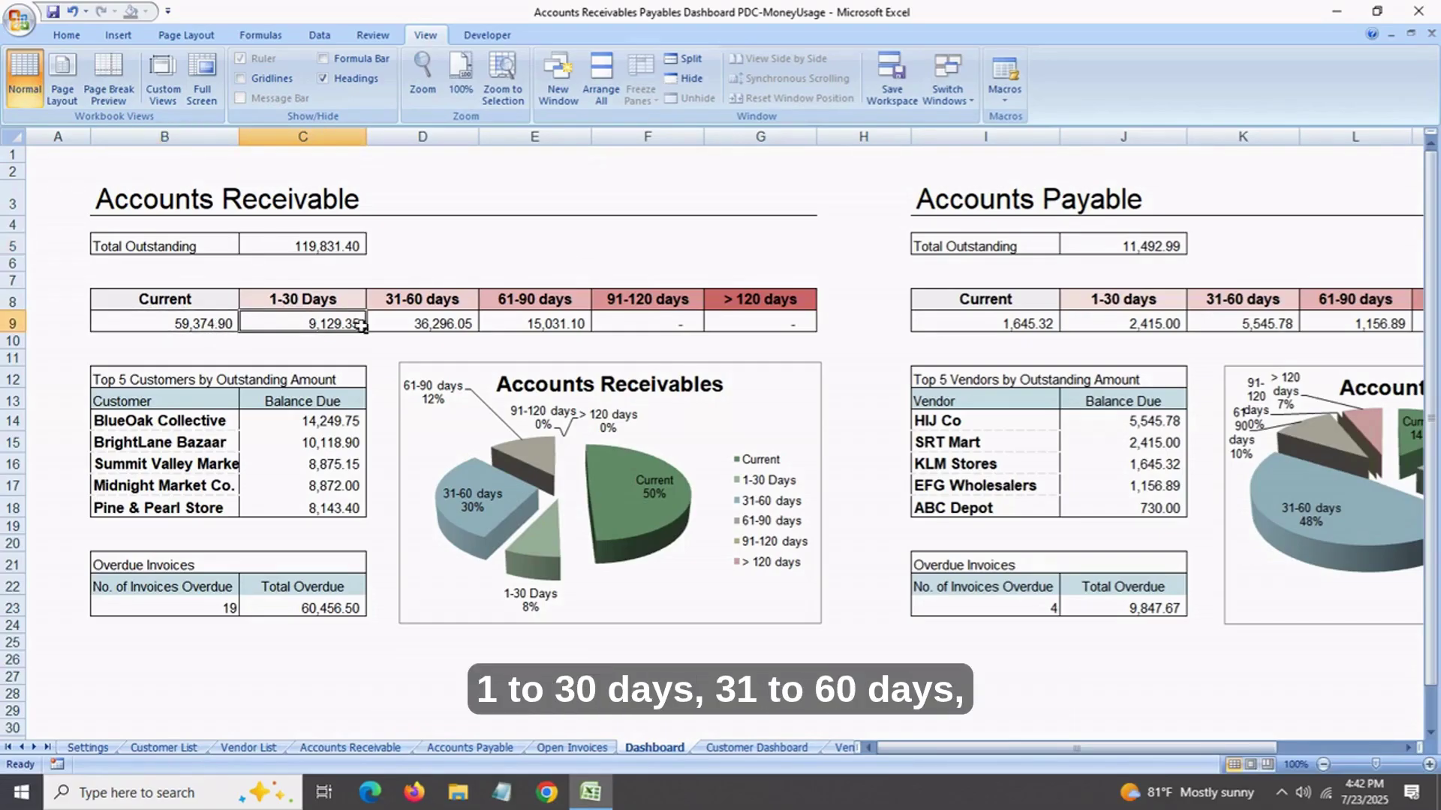
{"action": "left_click", "coordinate": [418, 324]}
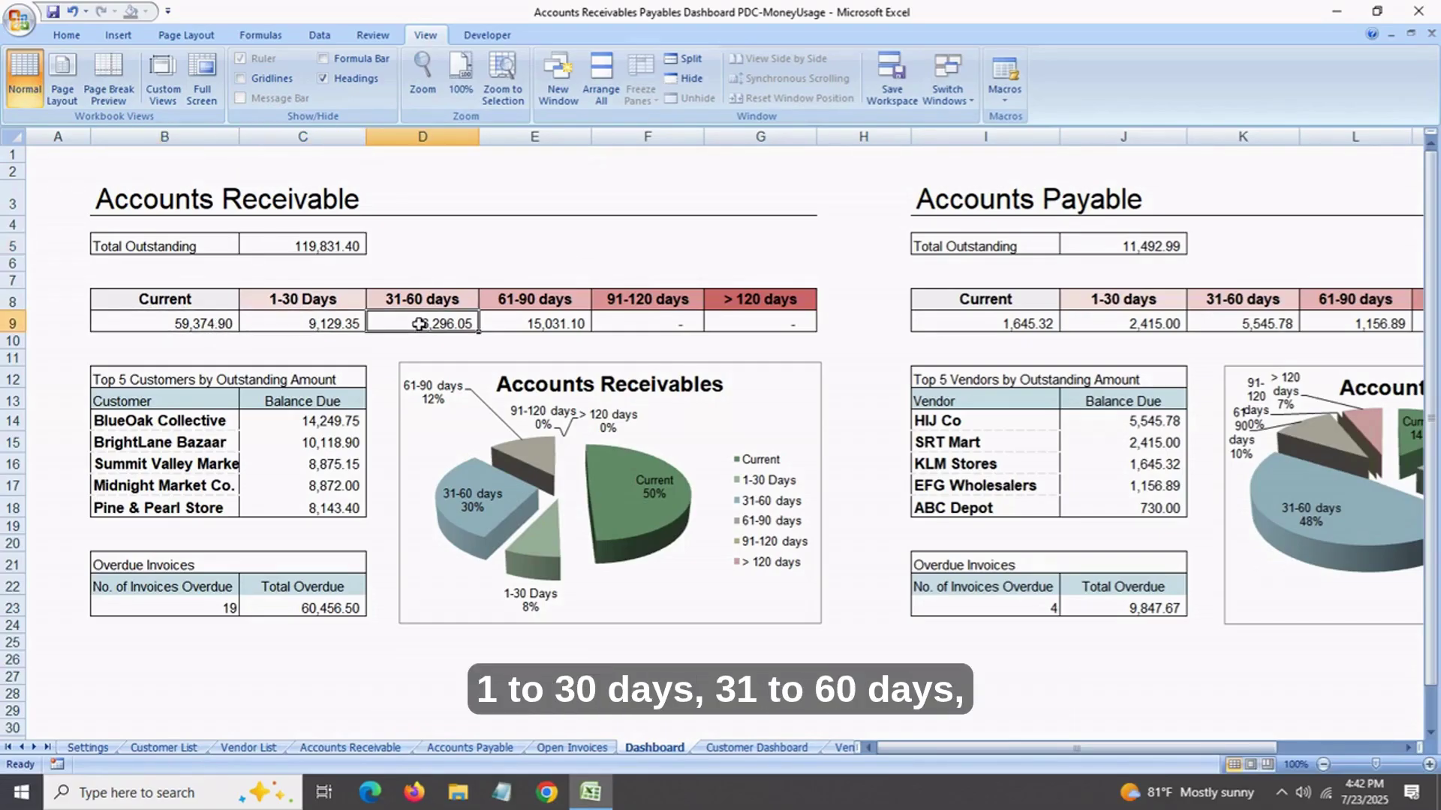
{"action": "left_click", "coordinate": [555, 324]}
{"action": "left_click", "coordinate": [646, 326]}
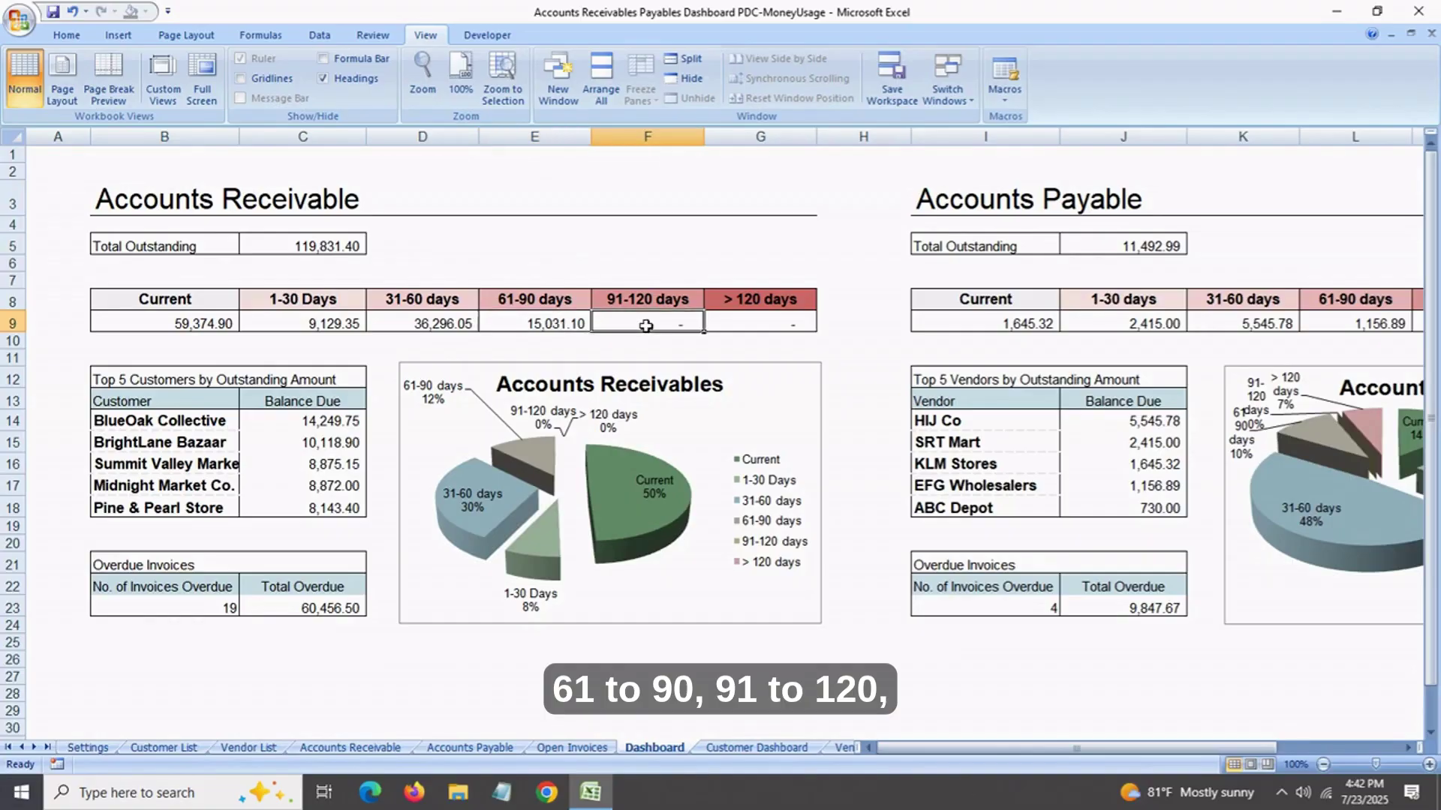
{"action": "left_click", "coordinate": [750, 332]}
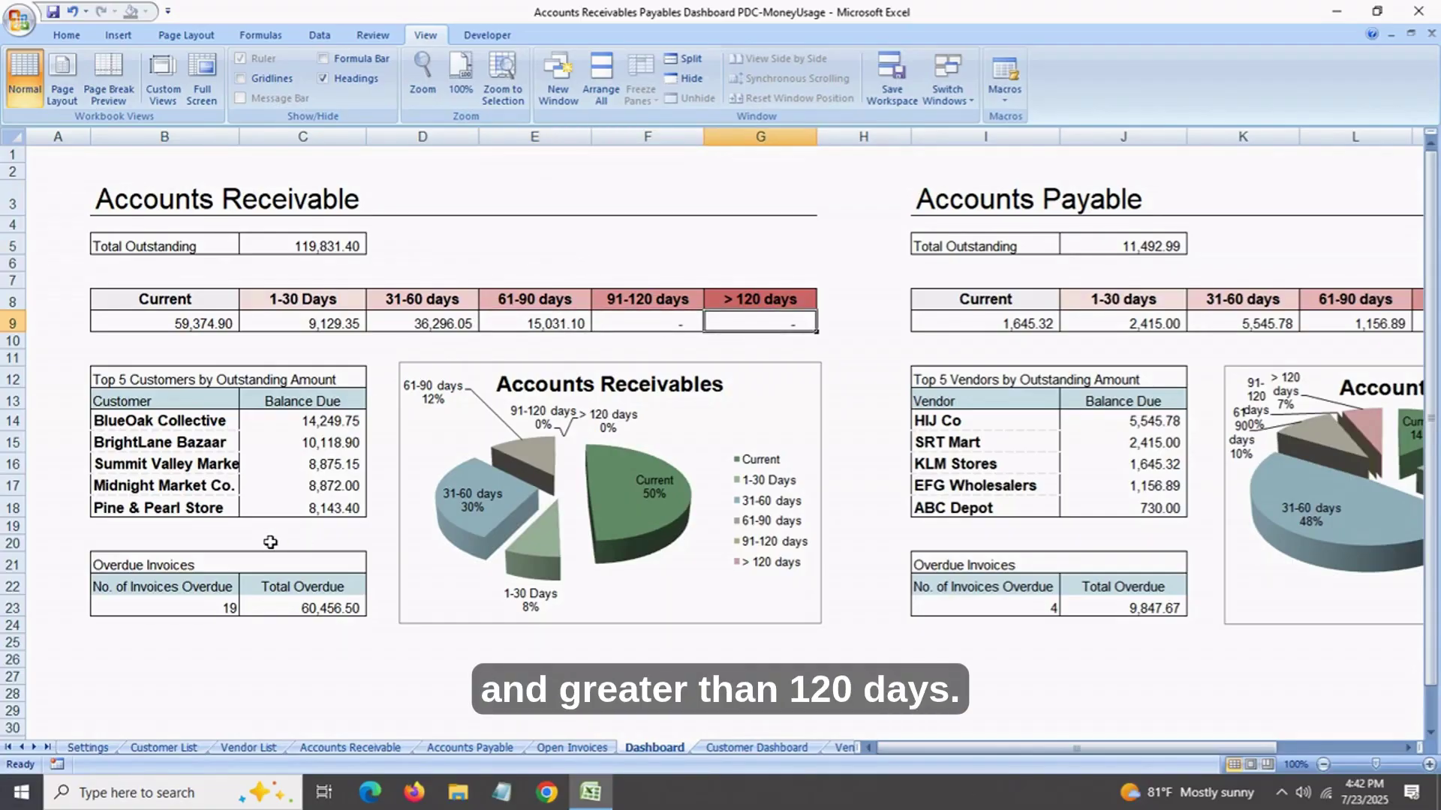
- Examine the top 5 customers by outstanding amount and each customer's balance due on the Dashboard
{"action": "left_click", "coordinate": [172, 387]}
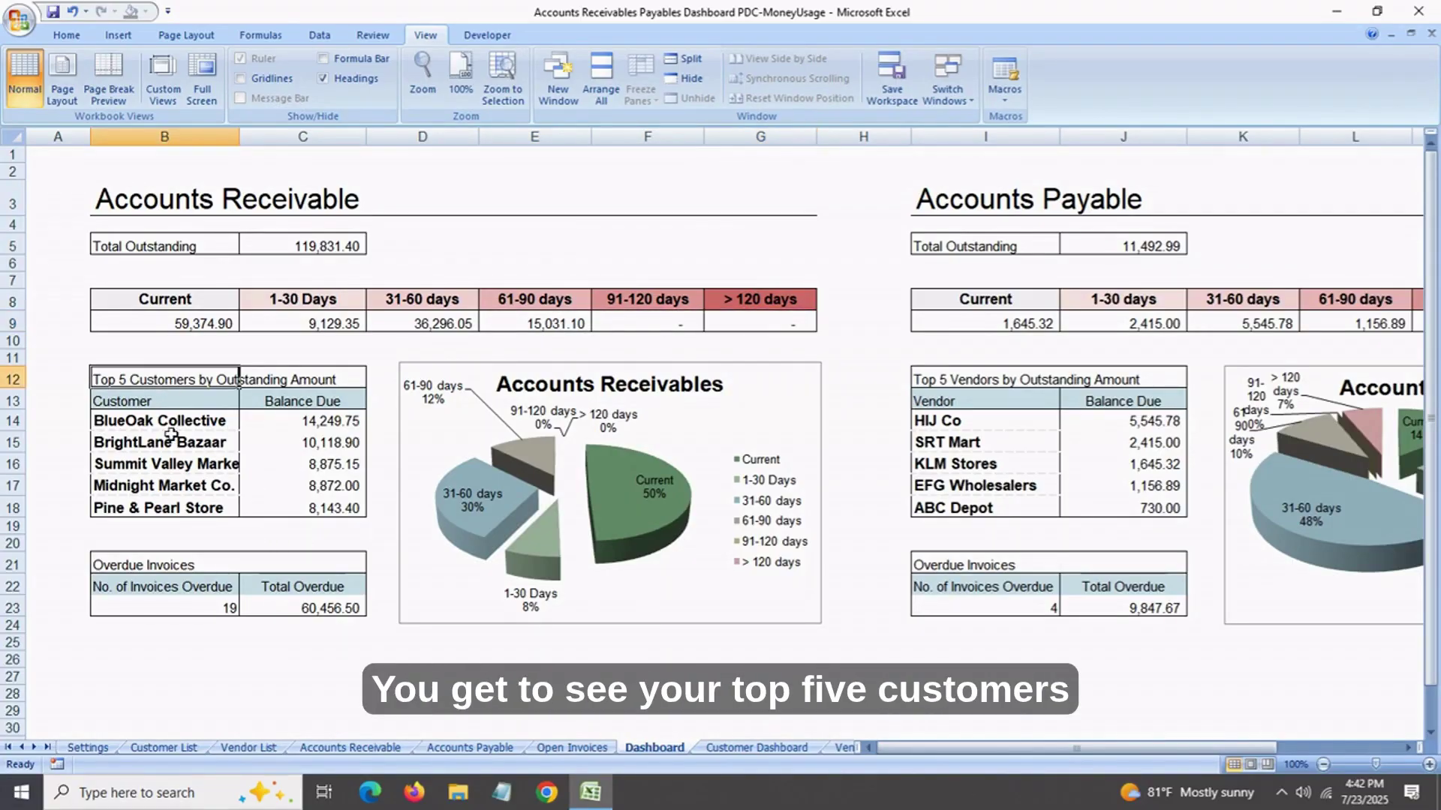
{"action": "left_click", "coordinate": [171, 422]}
{"action": "left_click", "coordinate": [172, 443]}
{"action": "left_click", "coordinate": [172, 465]}
{"action": "left_click", "coordinate": [172, 489]}
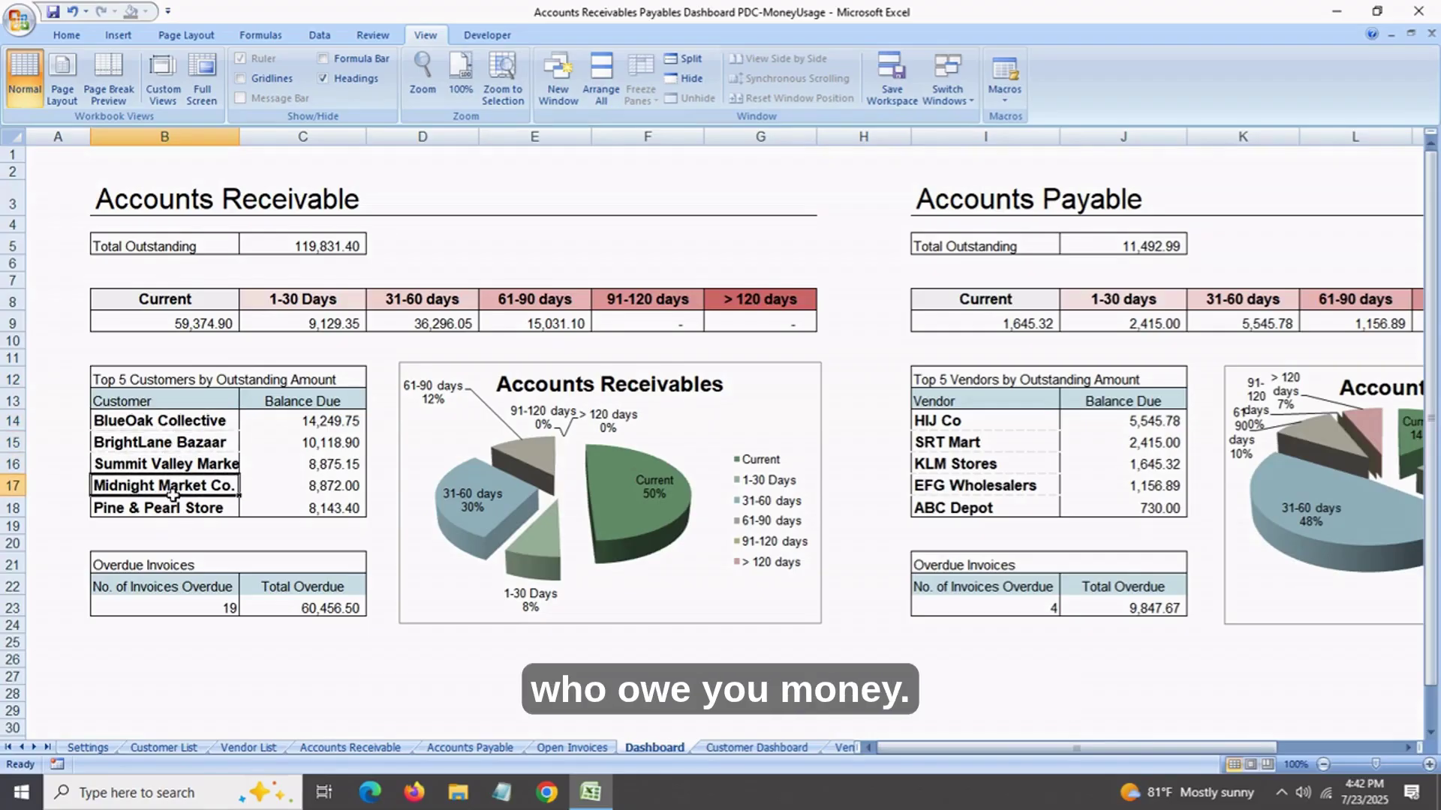
{"action": "left_click", "coordinate": [202, 510]}
{"action": "left_click", "coordinate": [342, 425]}
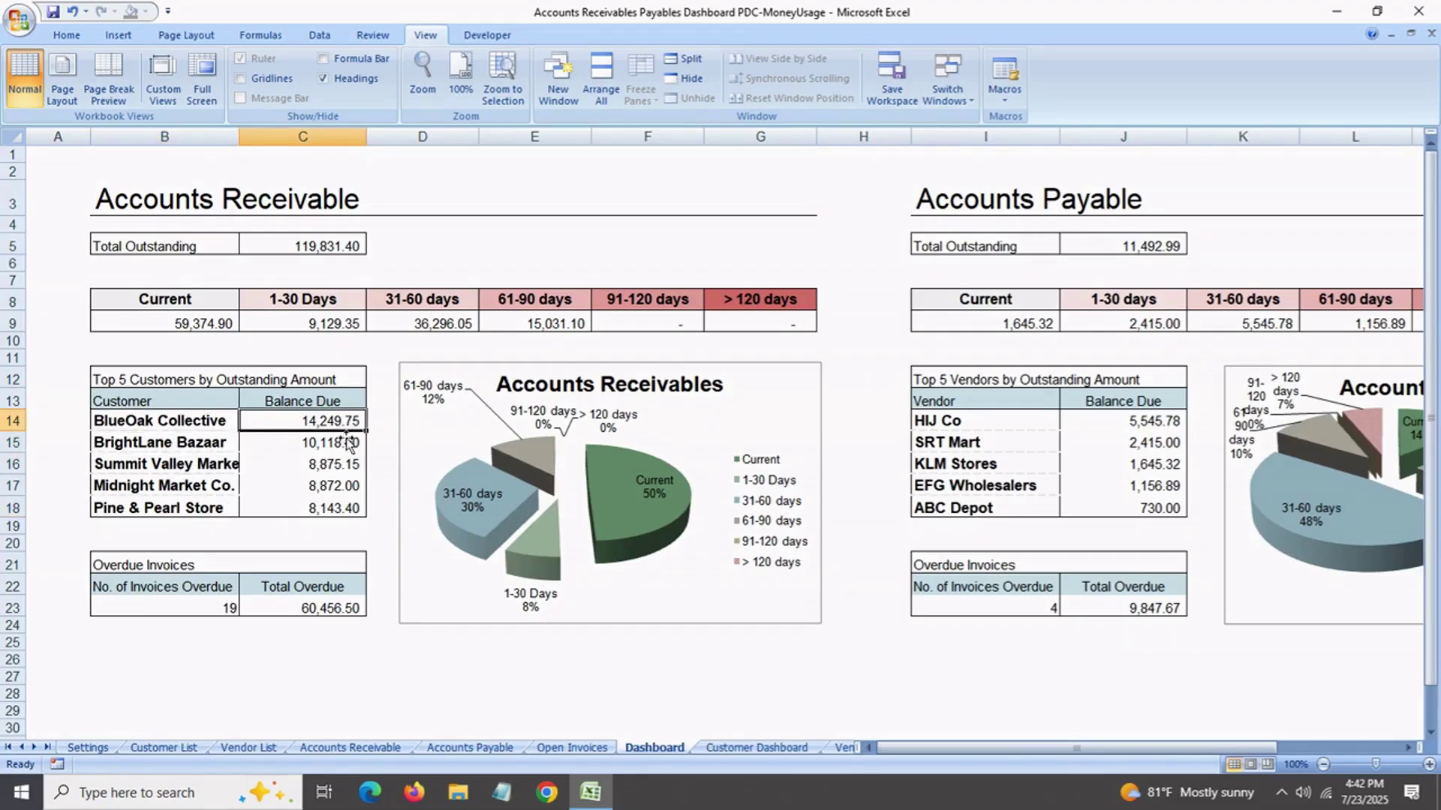
{"action": "left_click", "coordinate": [341, 444]}
{"action": "left_click", "coordinate": [339, 465]}
{"action": "left_click", "coordinate": [337, 486]}
{"action": "left_click", "coordinate": [338, 508]}
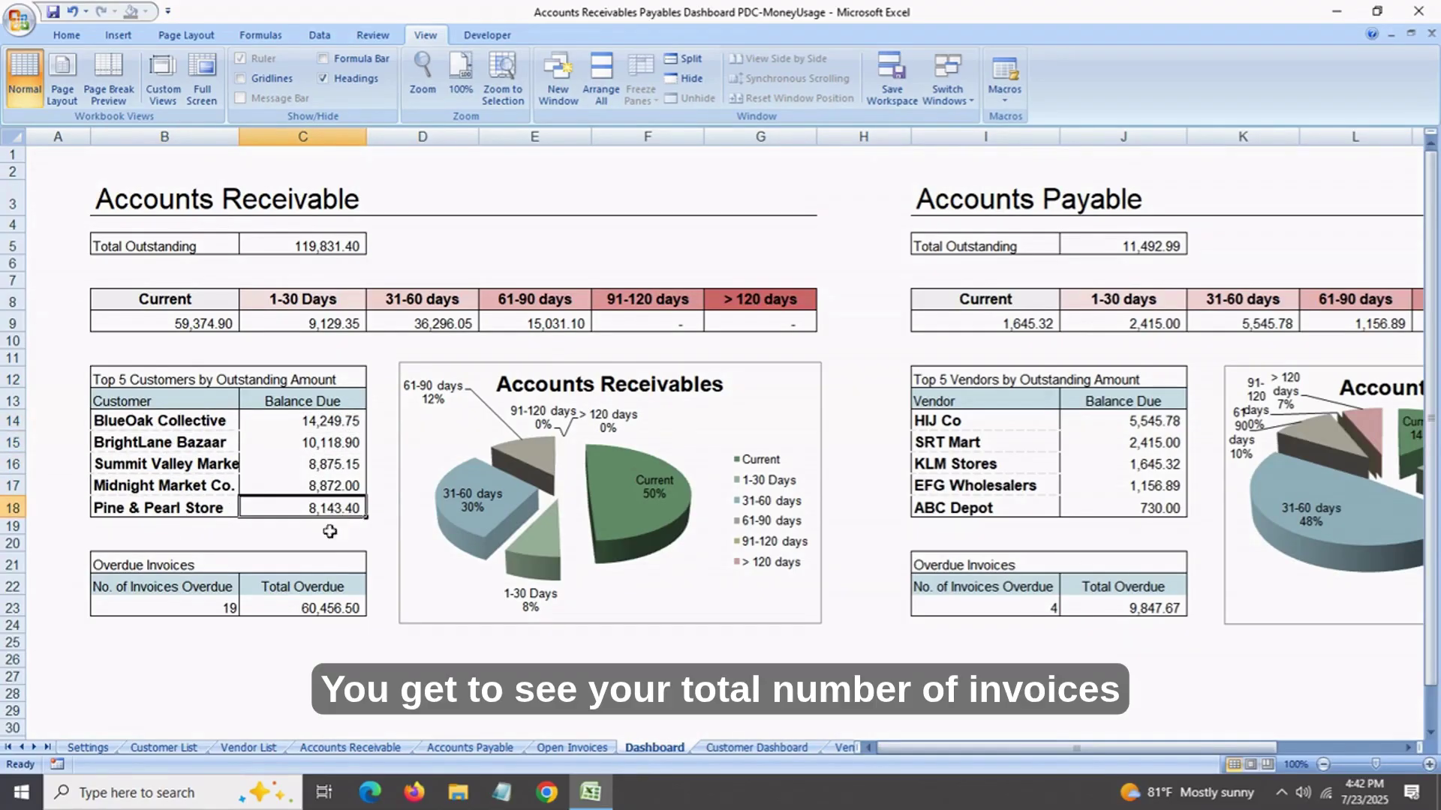
- Examine the Dashboard's accounts receivable overdue invoice count and total overdue, and compare the chart with the 1-30 and 31-60 days amounts
{"action": "left_click", "coordinate": [220, 611]}
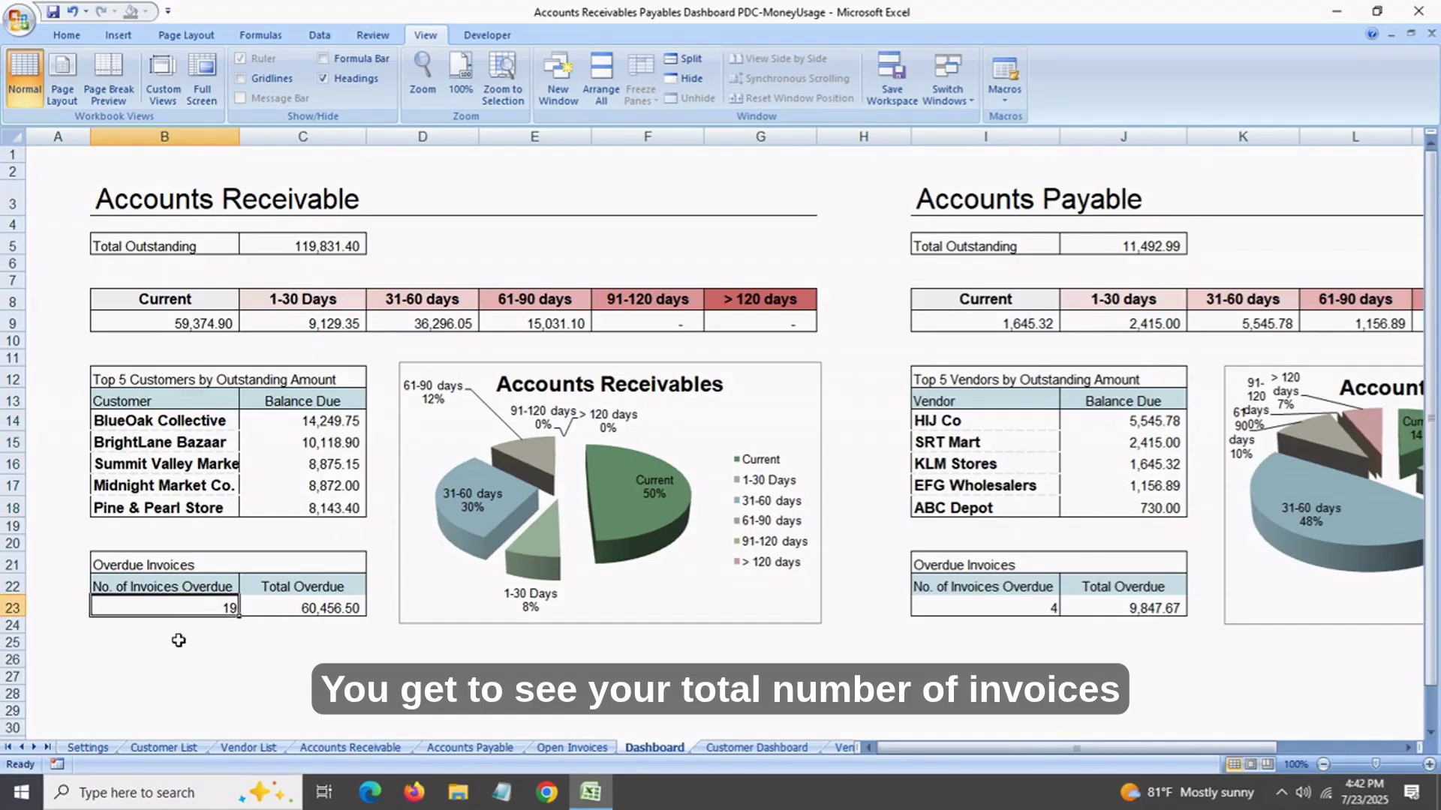
{"action": "left_click", "coordinate": [282, 614]}
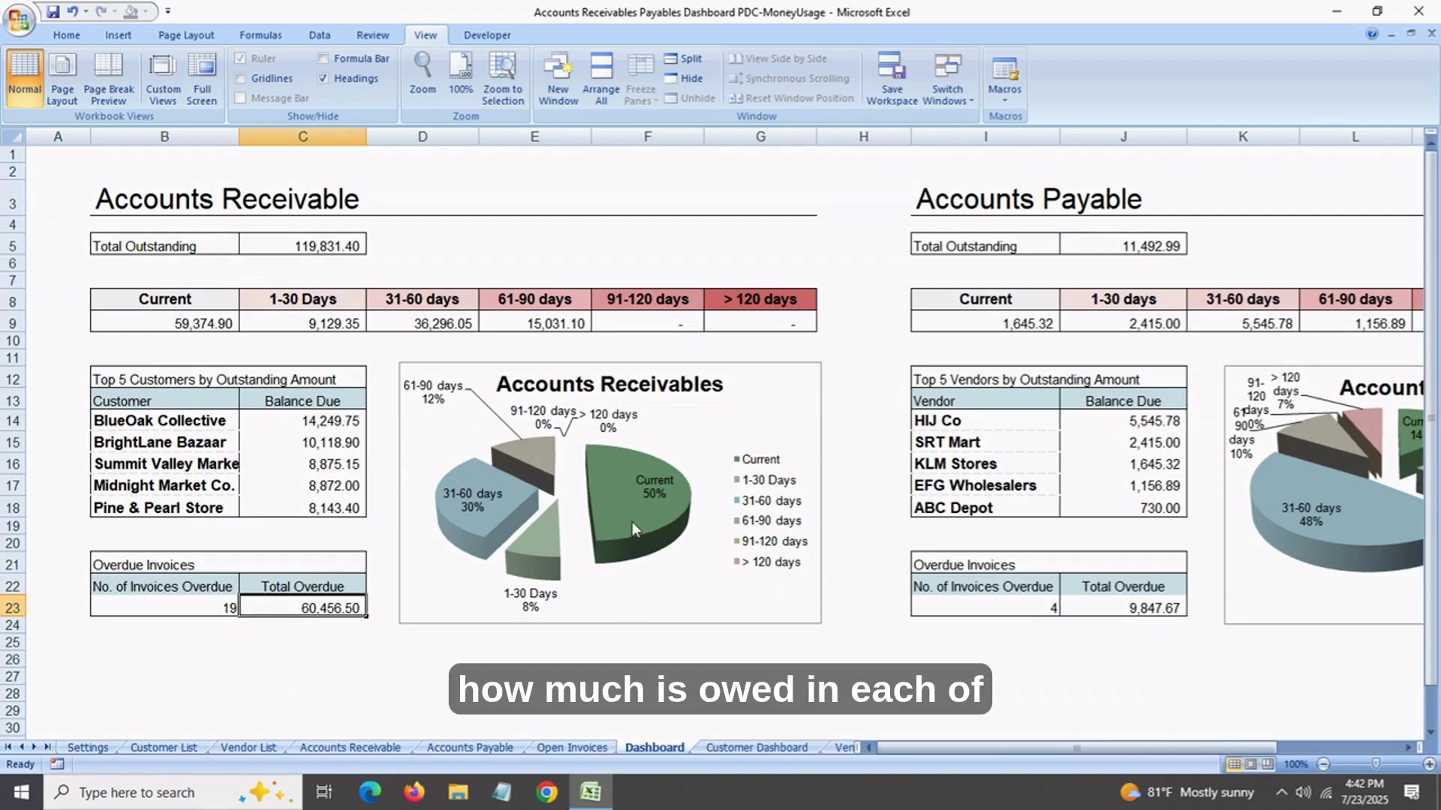
{"action": "left_click", "coordinate": [323, 329]}
{"action": "left_click", "coordinate": [423, 324]}
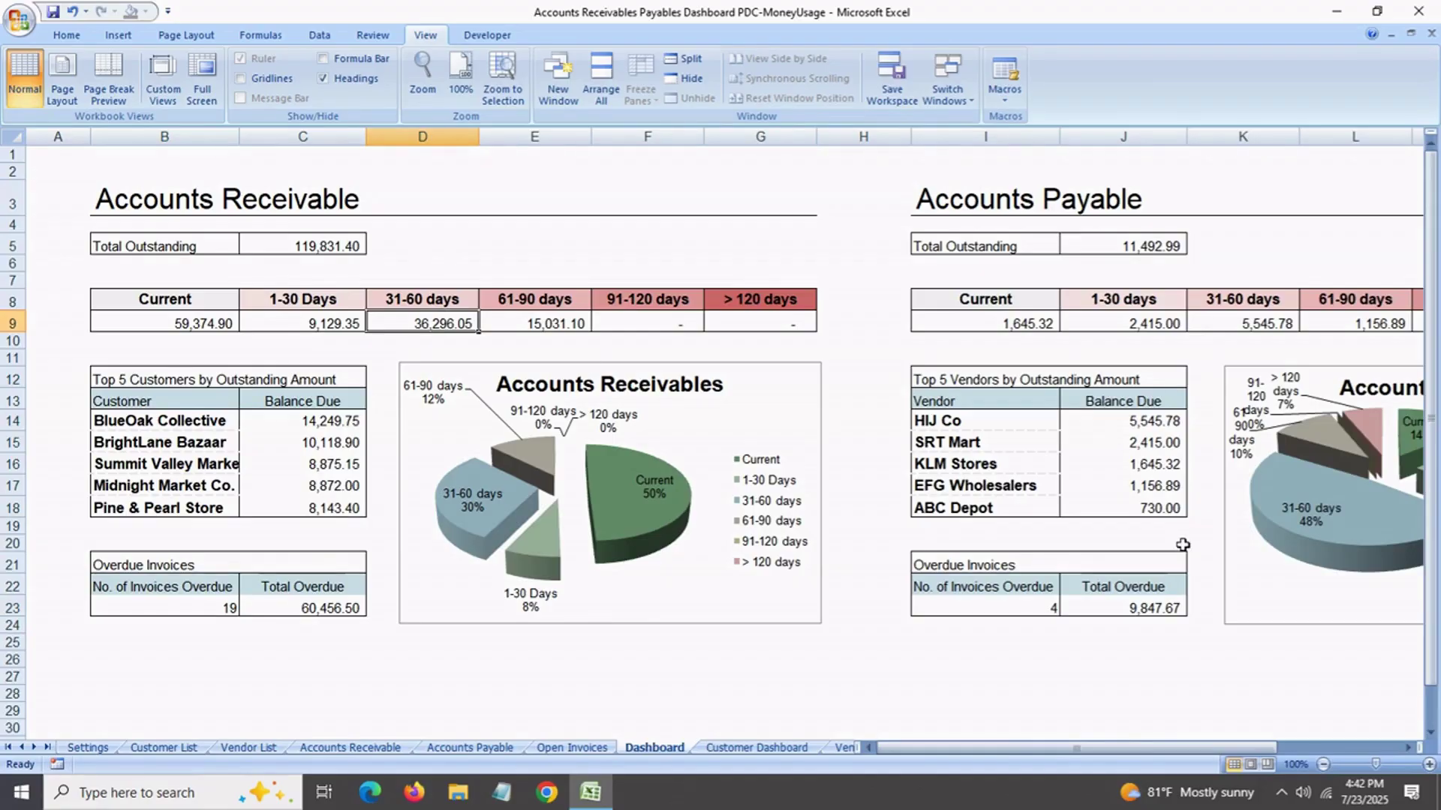
- Examine the Dashboard's accounts payable total outstanding and its aging amounts from Current through 61-90 days
{"action": "scroll", "coordinate": [893, 272], "scroll_direction": "right", "scroll_amount": 3}
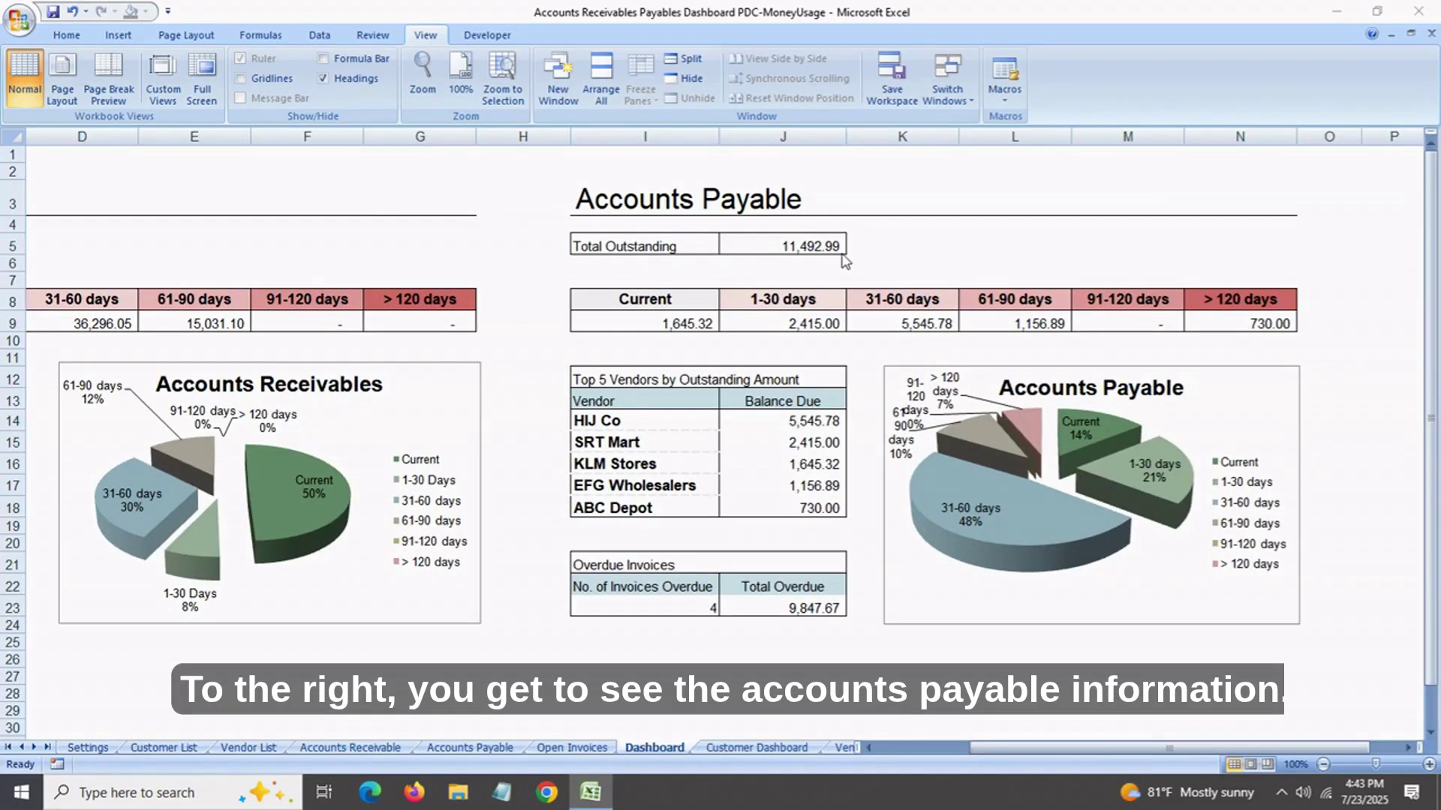
{"action": "left_click", "coordinate": [792, 250]}
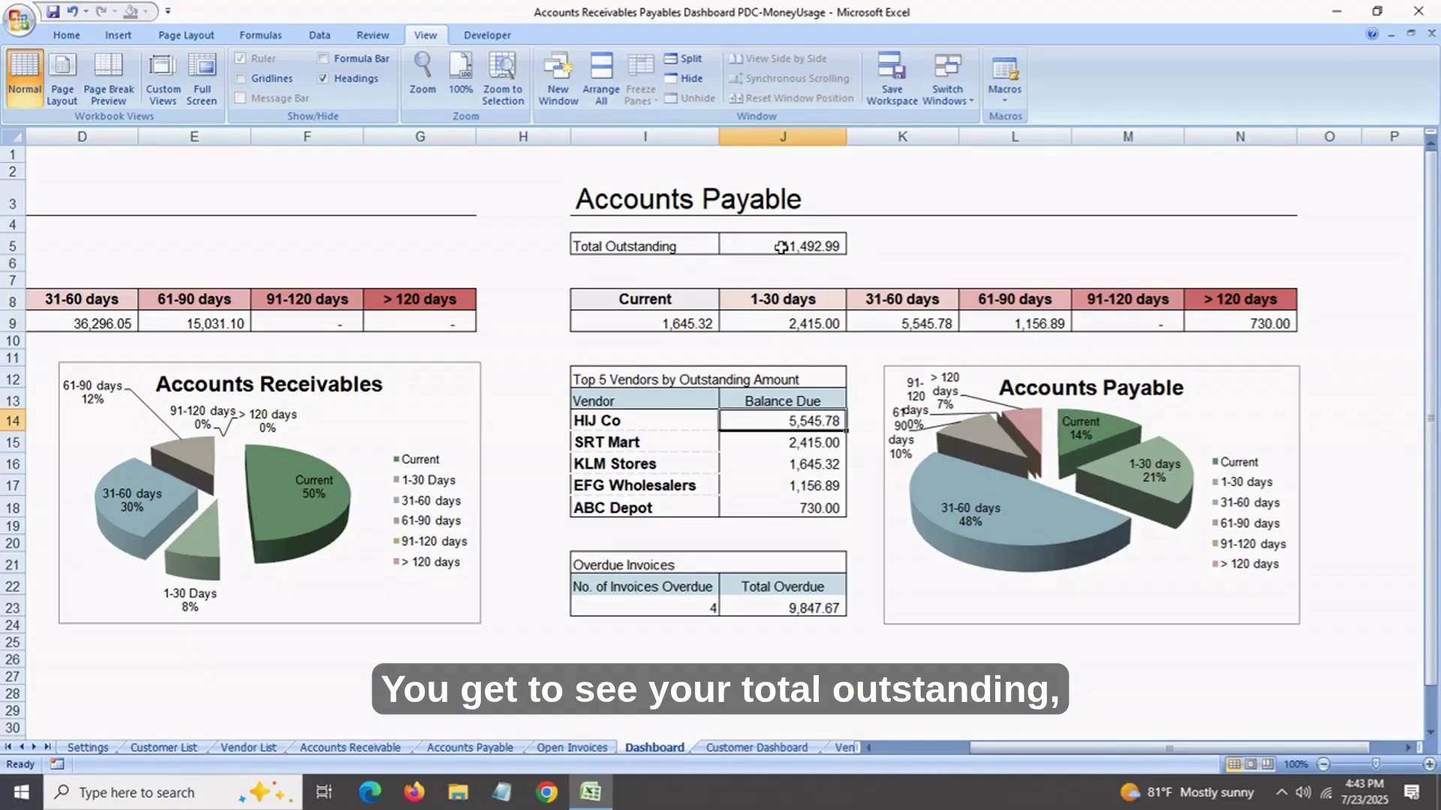
{"action": "left_click", "coordinate": [696, 327]}
{"action": "left_click", "coordinate": [784, 326]}
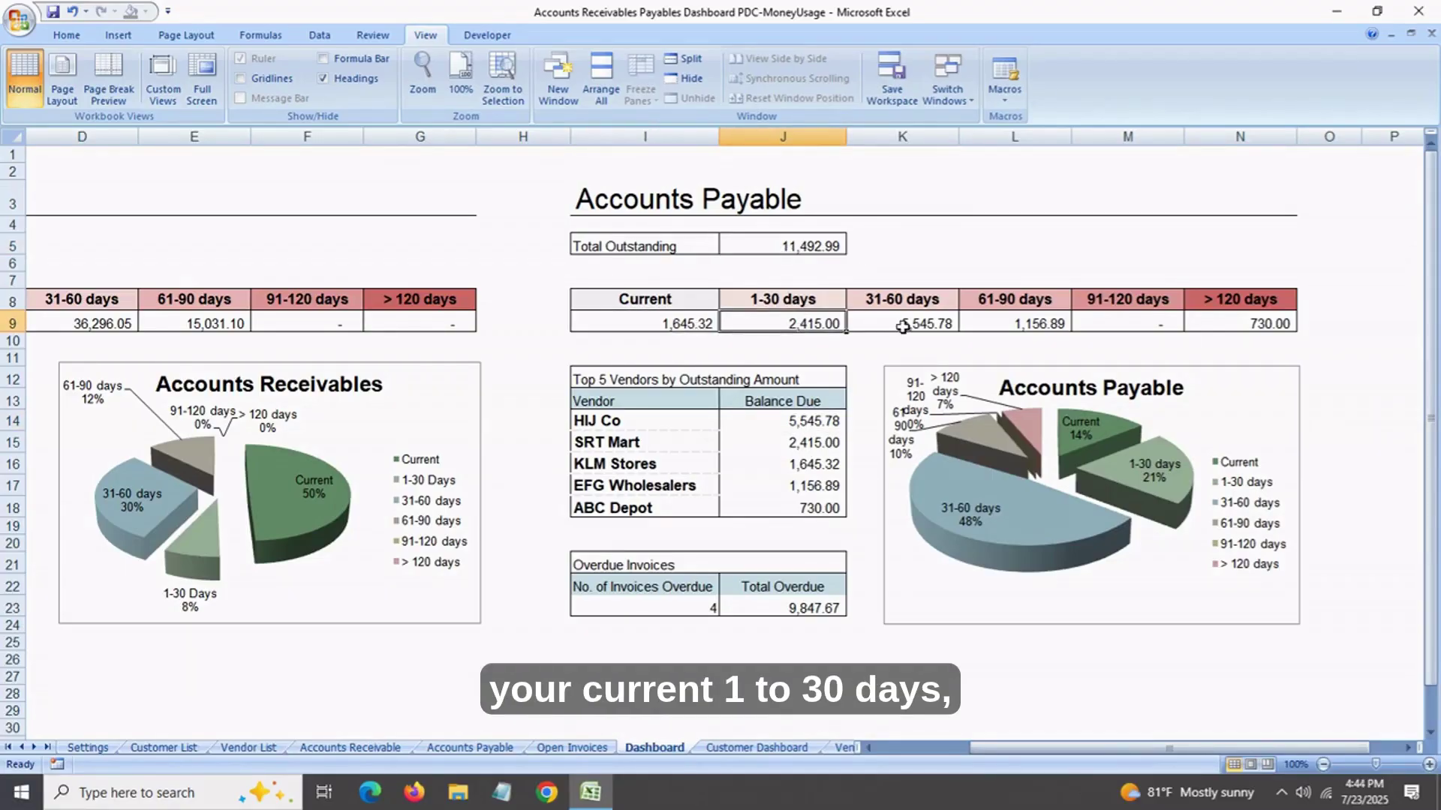
{"action": "left_click", "coordinate": [902, 327]}
{"action": "left_click", "coordinate": [1020, 328]}
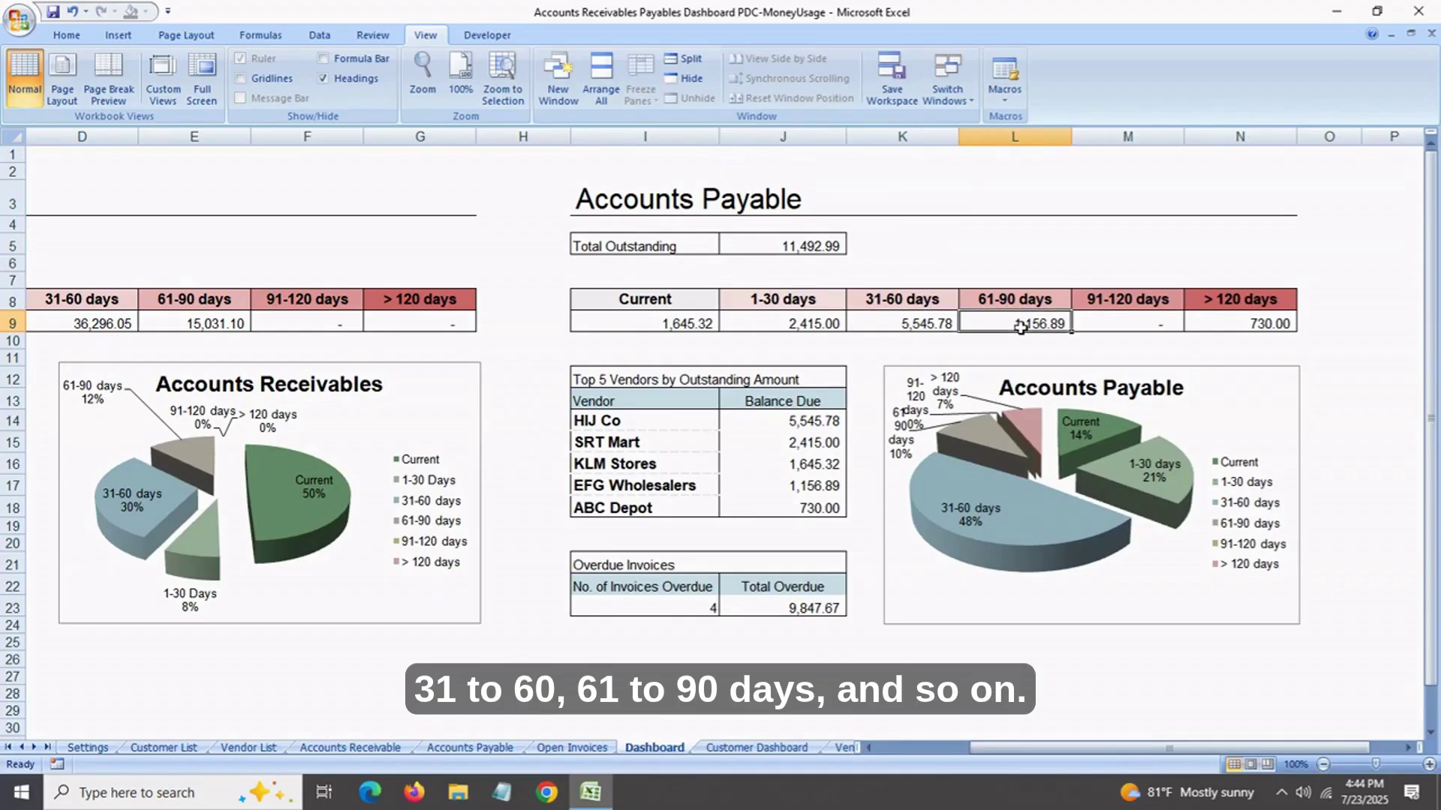
- Examine the Dashboard's top 5 vendors by outstanding amount with their balances due, and the accounts payable overdue invoice figures
{"action": "left_click", "coordinate": [691, 425]}
{"action": "left_click", "coordinate": [687, 464]}
{"action": "left_click", "coordinate": [794, 426]}
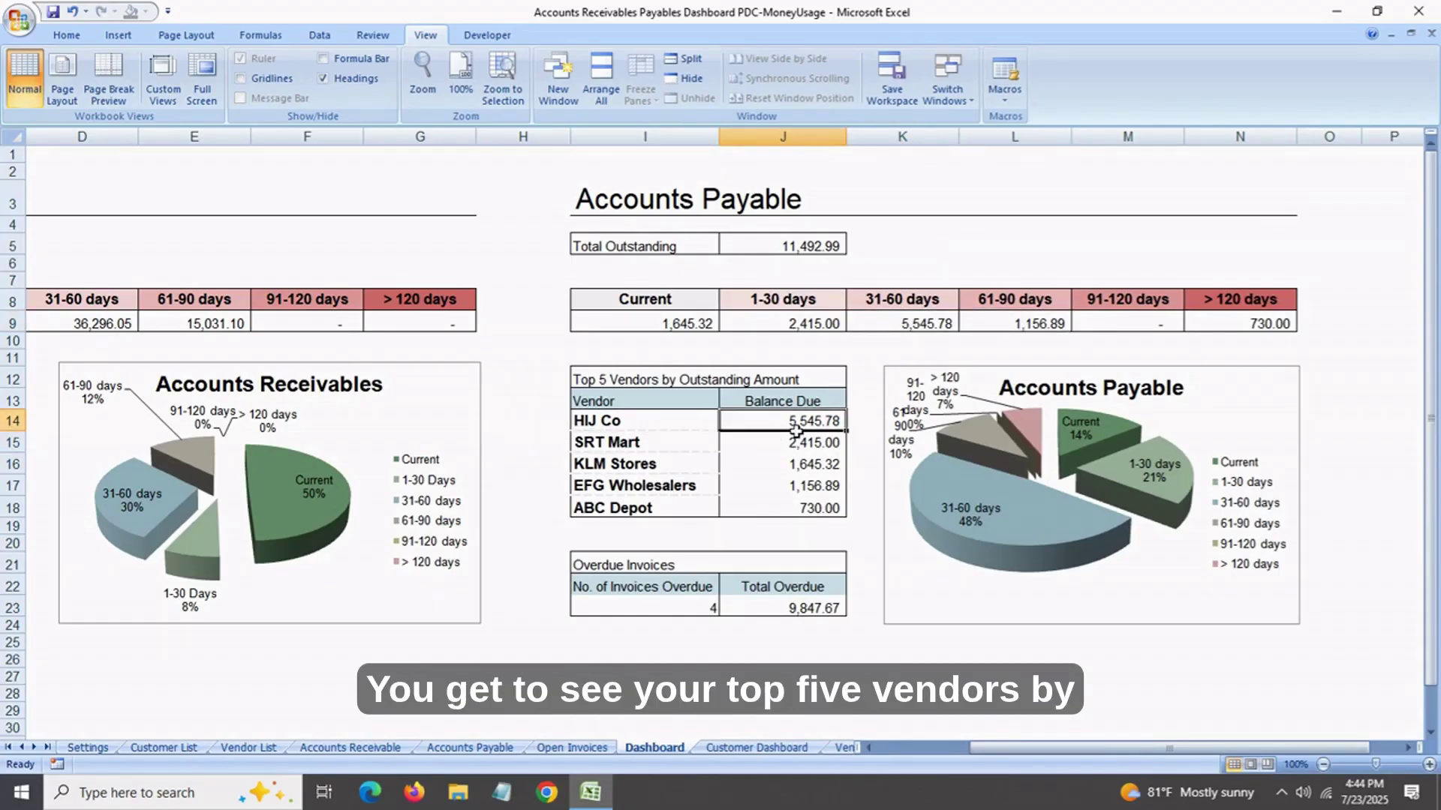
{"action": "left_click", "coordinate": [793, 444]}
{"action": "left_click", "coordinate": [792, 465]}
{"action": "left_click", "coordinate": [786, 504]}
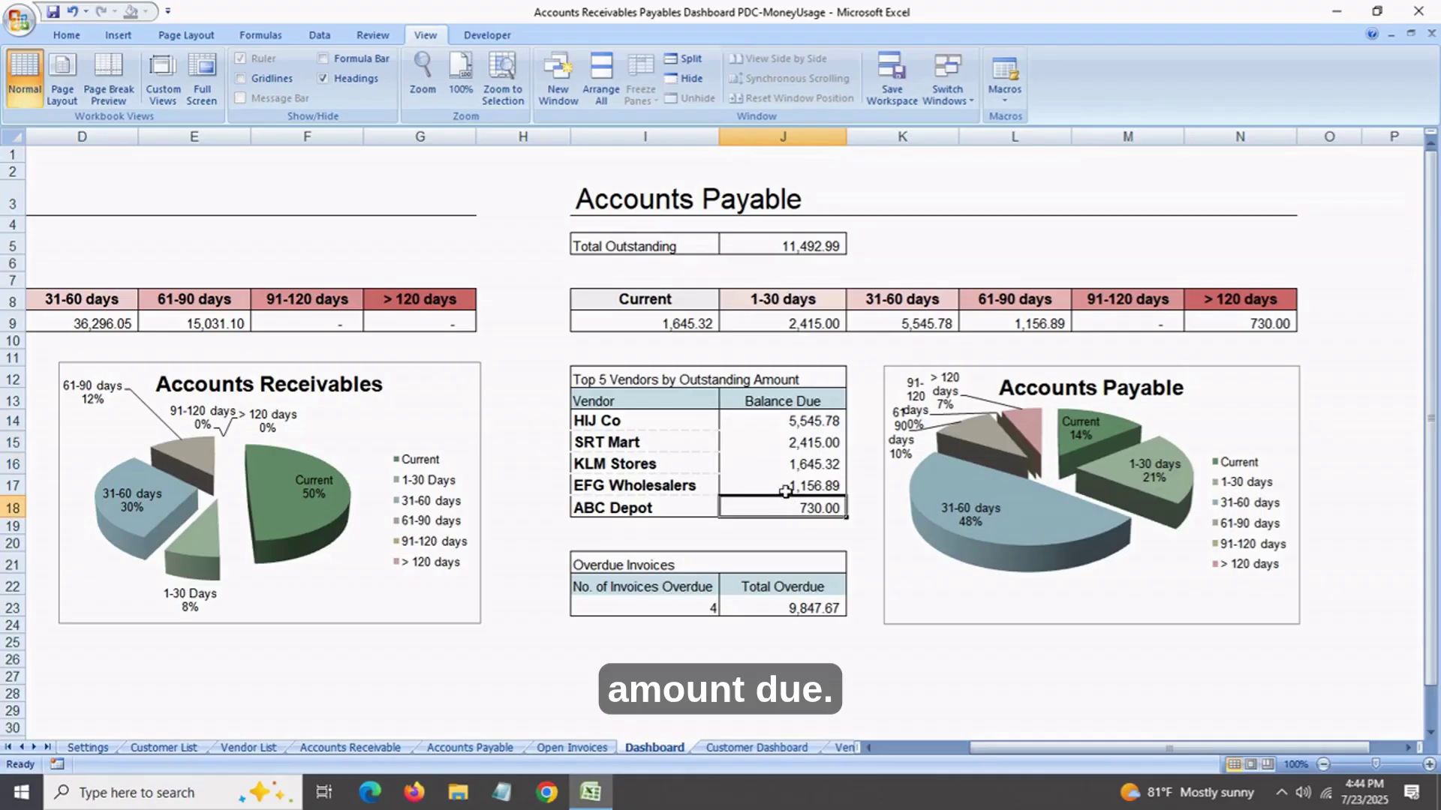
{"action": "left_click", "coordinate": [680, 612]}
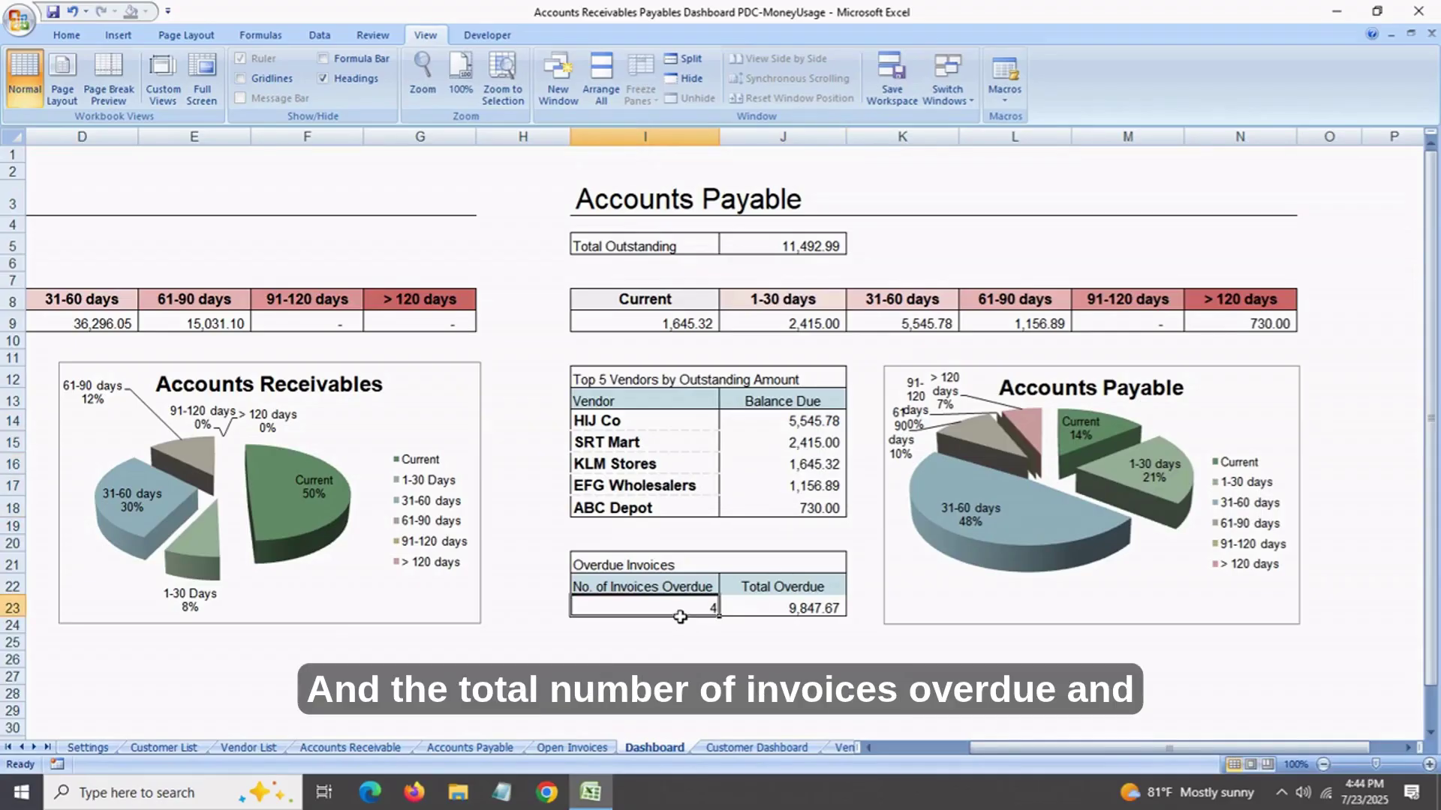
{"action": "left_click", "coordinate": [782, 616]}
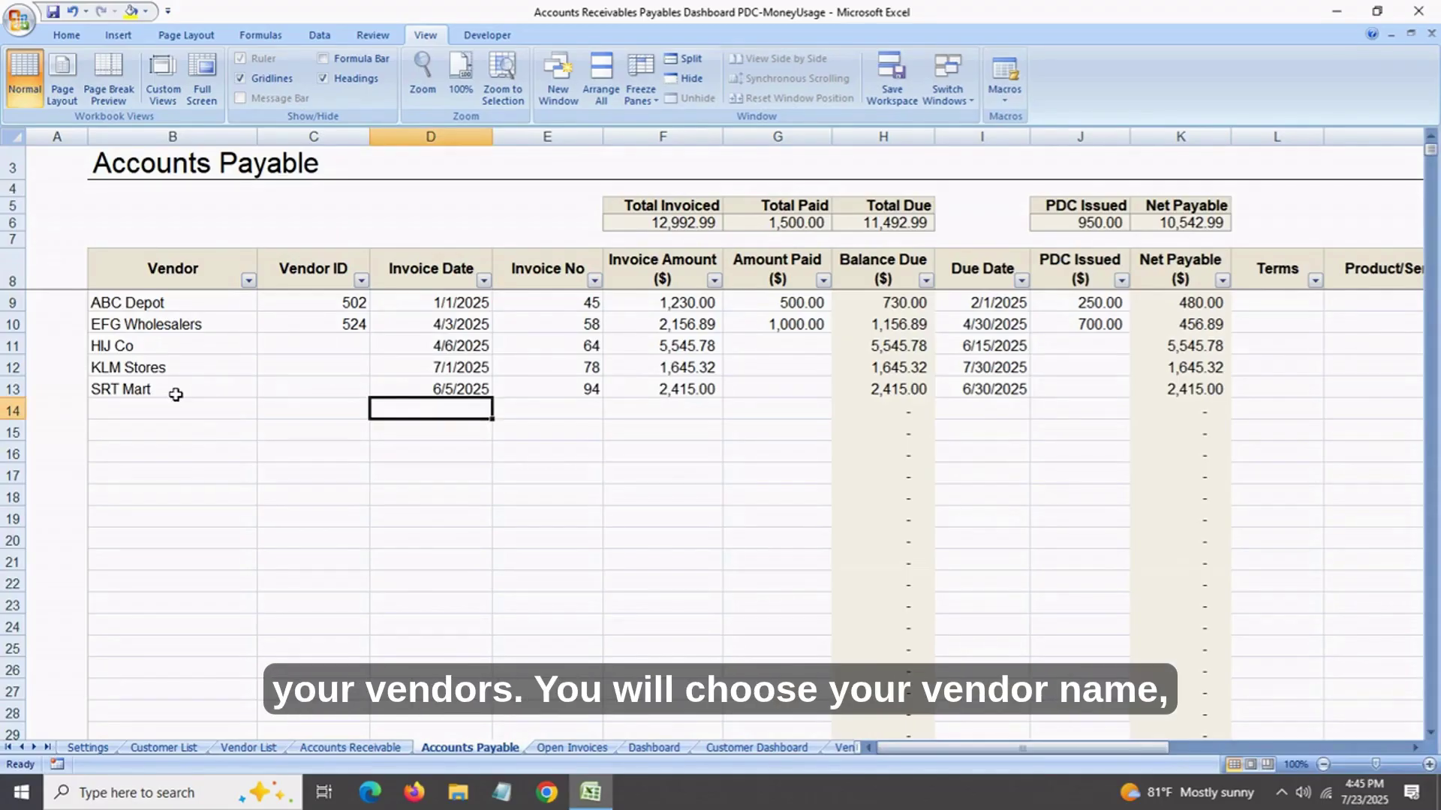
- Review the SRT Mart row in the Accounts Payable sheet: the vendor choice list, vendor ID, invoice date and invoice number
{"action": "left_click", "coordinate": [173, 393]}
{"action": "left_click", "coordinate": [266, 391]}
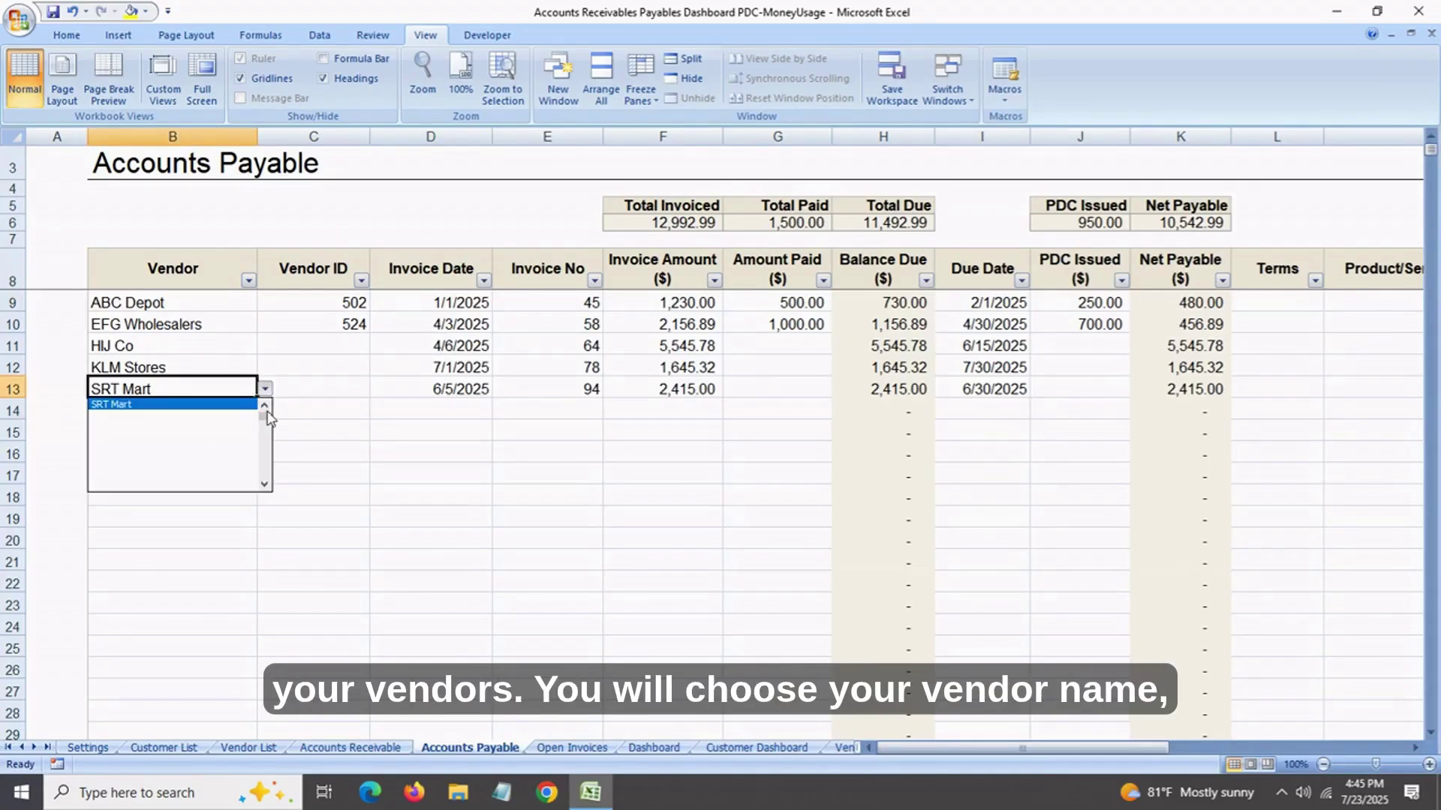
{"action": "left_click", "coordinate": [309, 391]}
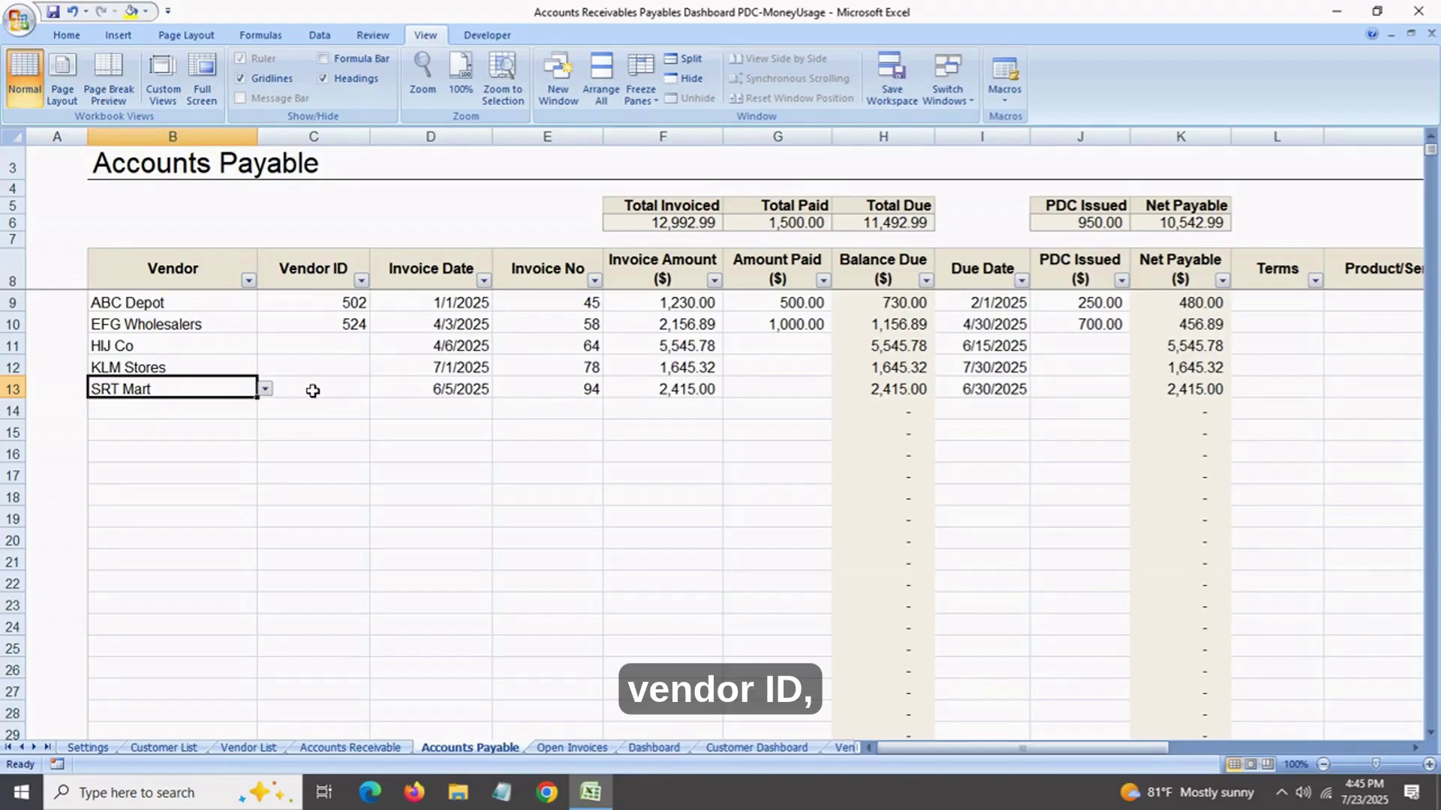
{"action": "left_click", "coordinate": [310, 390]}
{"action": "left_click", "coordinate": [446, 392]}
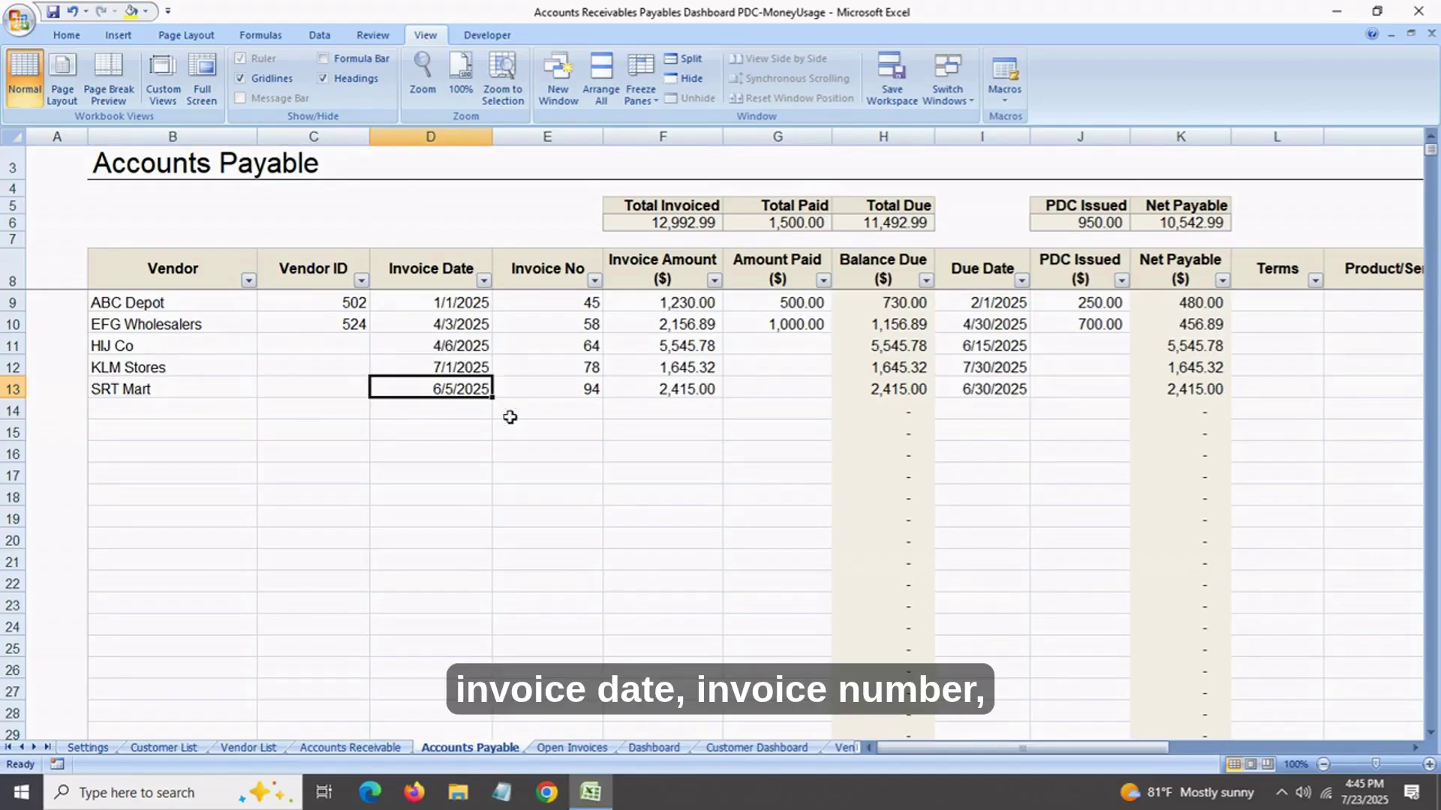
{"action": "left_click", "coordinate": [561, 392]}
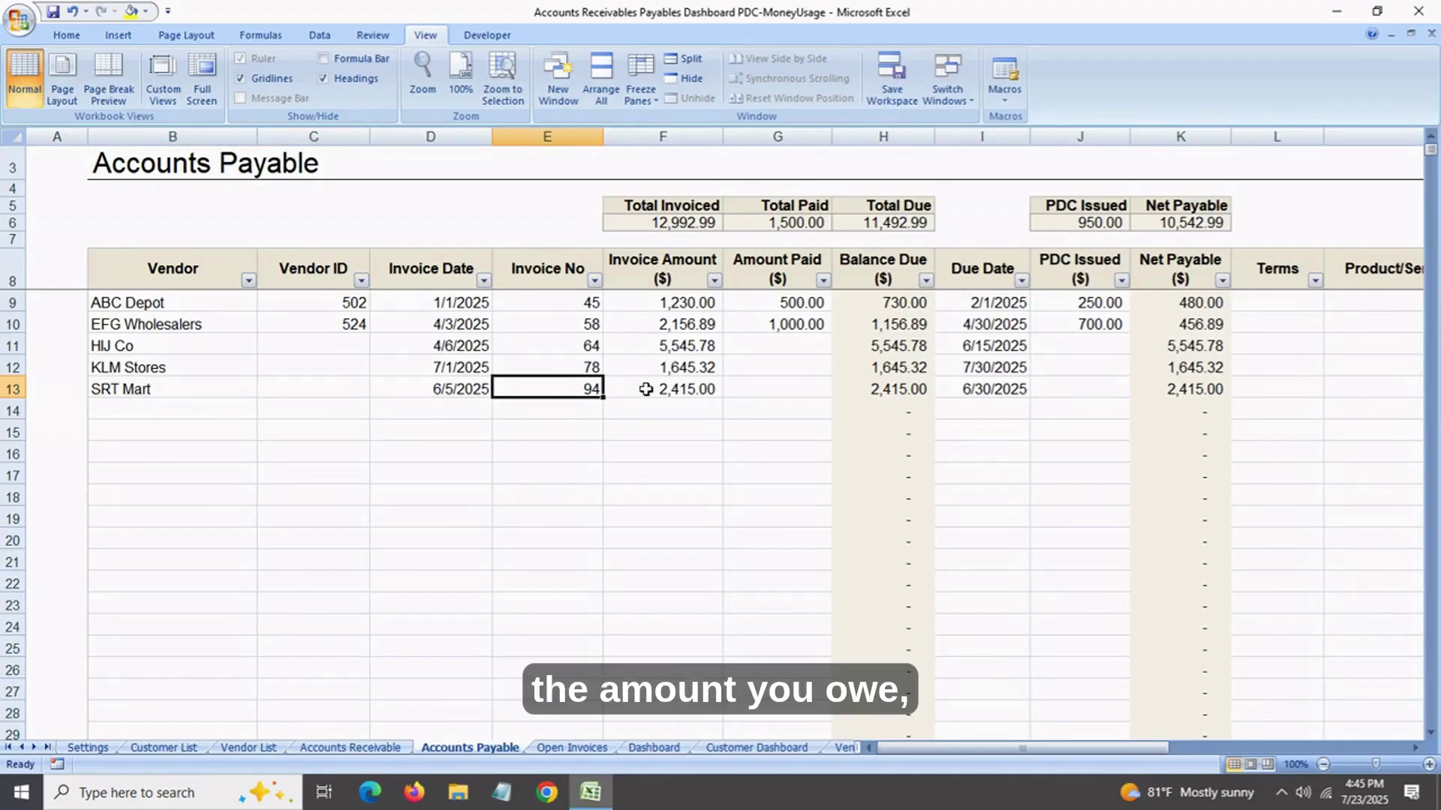
- Review the SRT Mart row's invoice amount, amount paid, due date, PDC issued and net payable in the Accounts Payable sheet
{"action": "left_click", "coordinate": [644, 388]}
{"action": "left_click", "coordinate": [760, 393]}
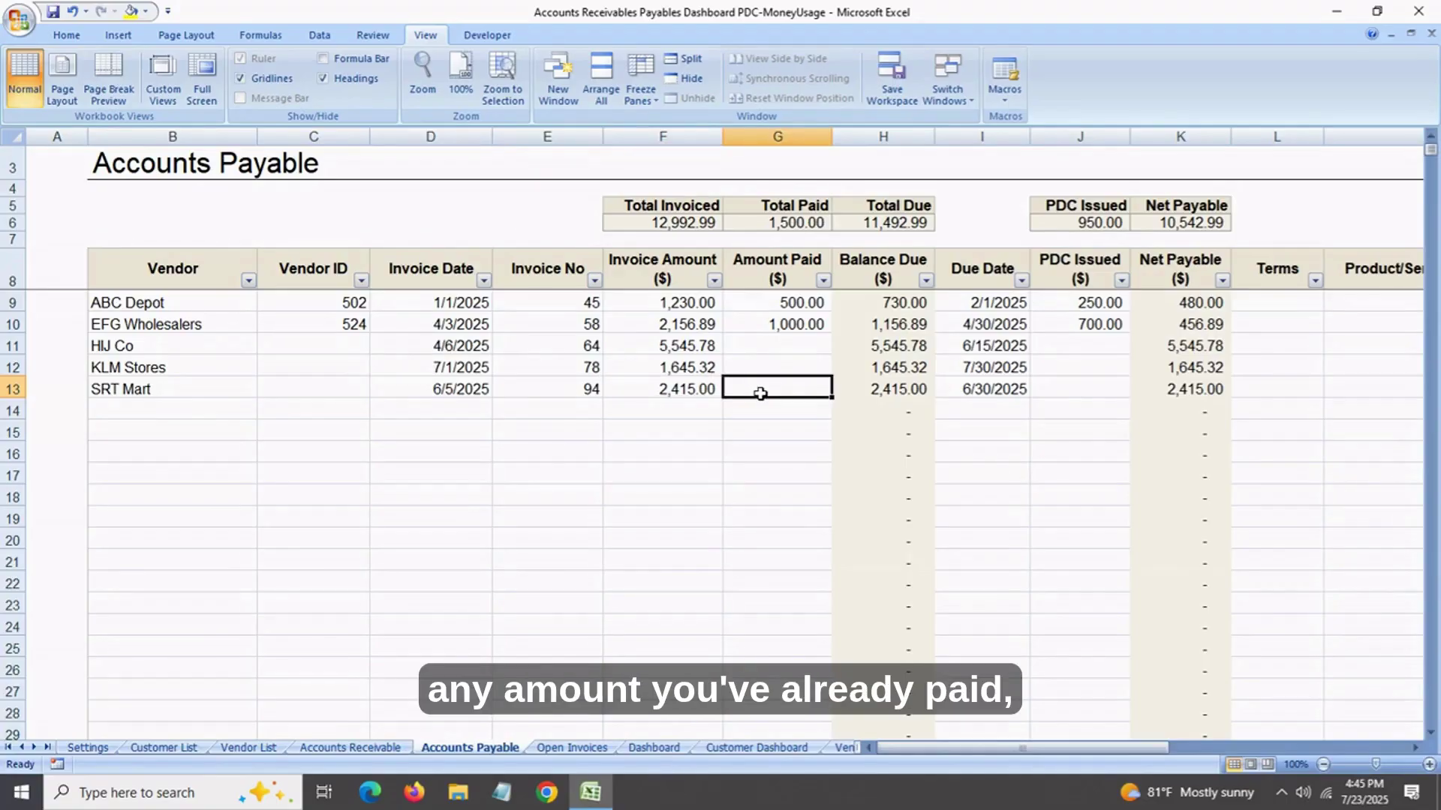
{"action": "left_click", "coordinate": [961, 390]}
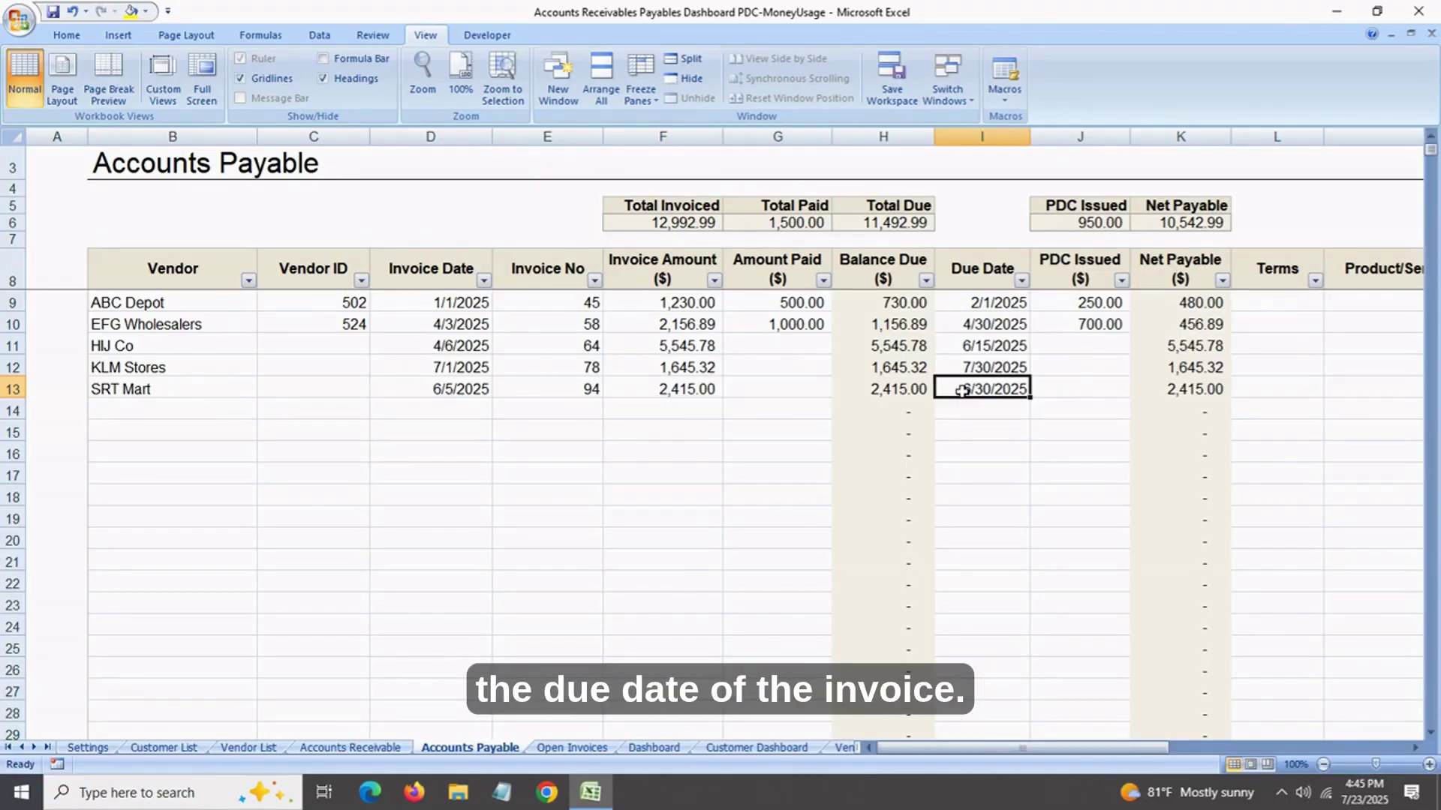
{"action": "left_click", "coordinate": [1093, 391]}
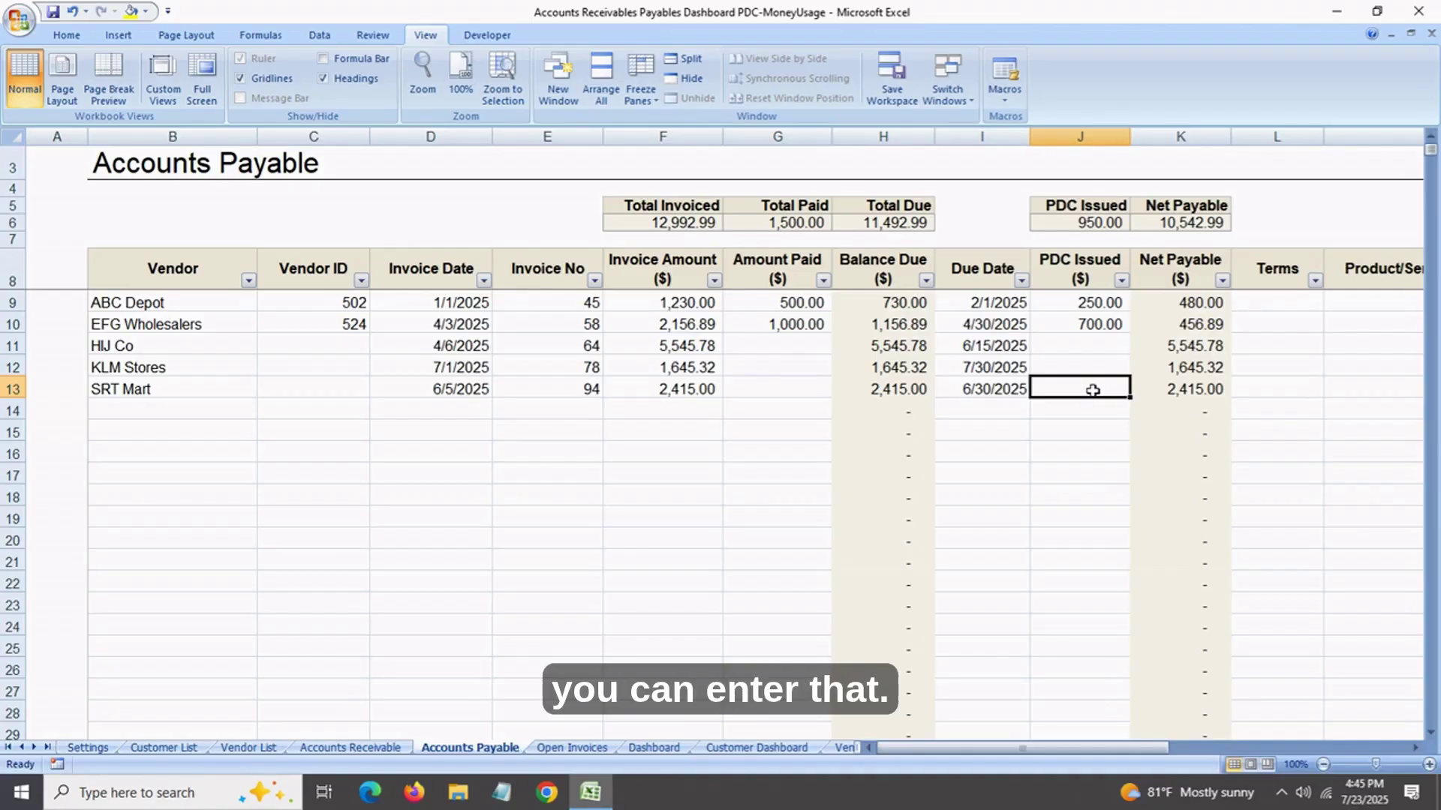
{"action": "left_click", "coordinate": [1183, 395]}
- Review the terms, product/service description and notes cells of the SRT Mart row in the Accounts Payable sheet
{"action": "left_click_drag", "start_coordinate": [1142, 744], "coordinate": [1180, 724]}
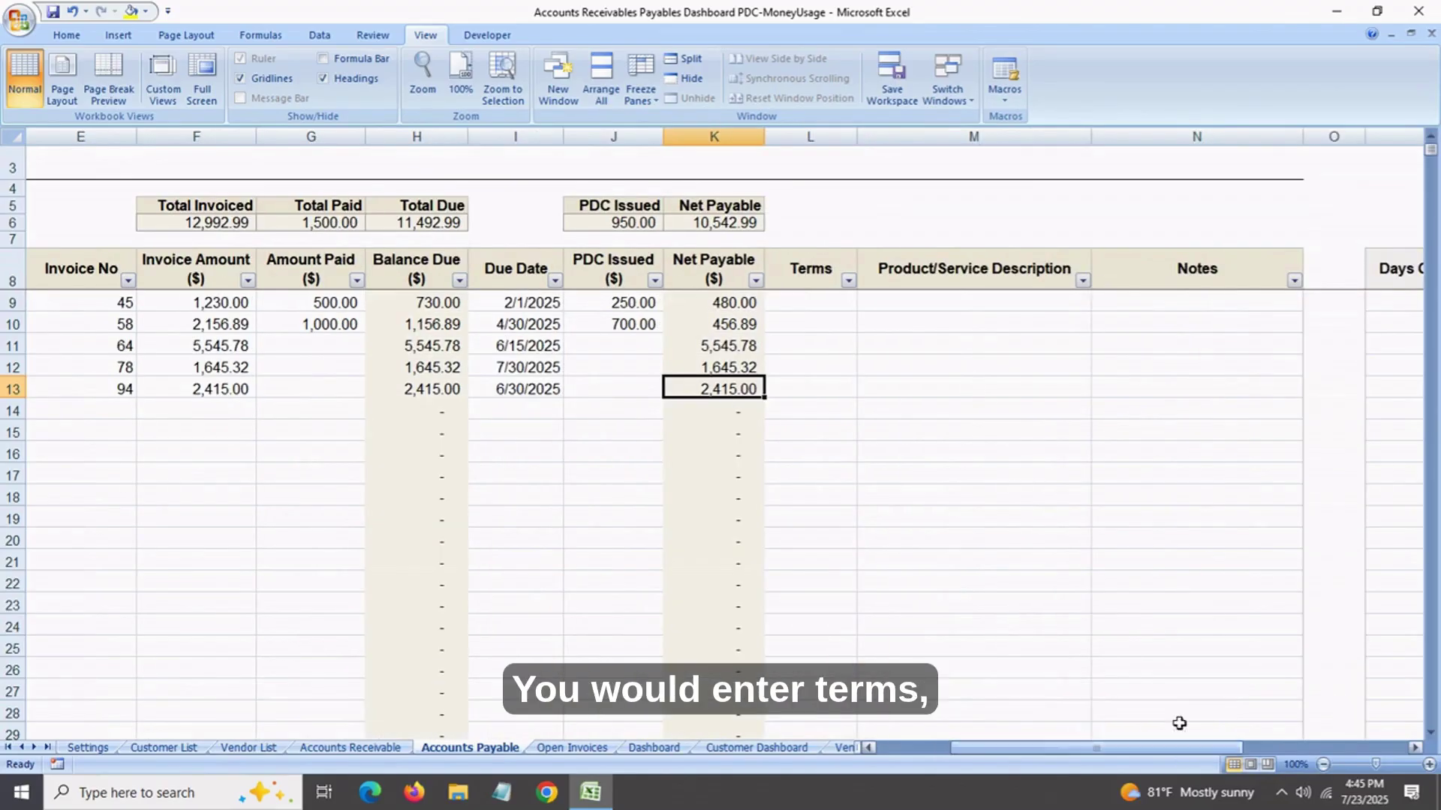
{"action": "left_click", "coordinate": [822, 392]}
{"action": "left_click", "coordinate": [938, 390]}
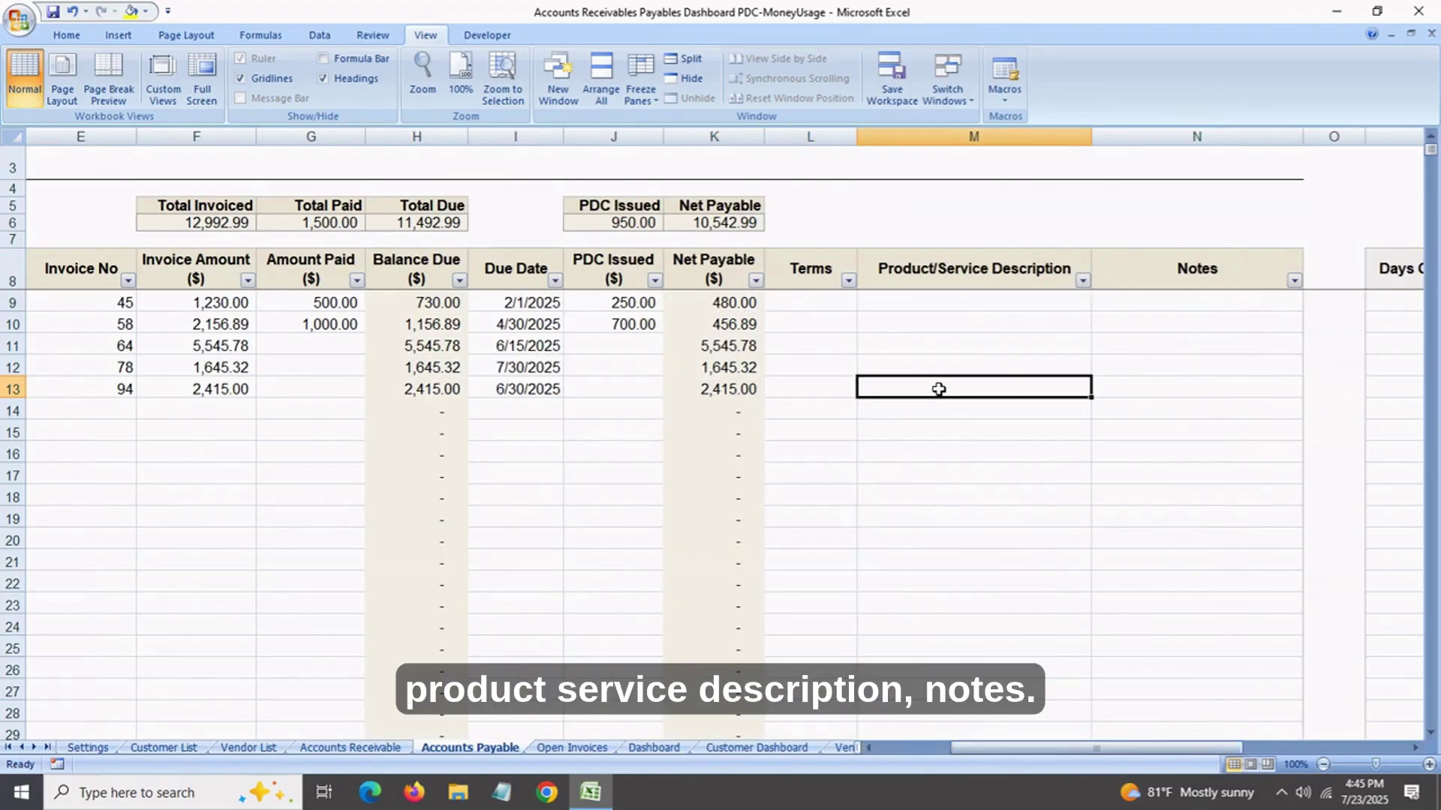
{"action": "left_click", "coordinate": [1158, 390]}
- Examine the days outstanding and the aging amounts from Current through > 120 days in the Accounts Payable sheet
{"action": "left_click_drag", "start_coordinate": [1141, 746], "coordinate": [1250, 739]}
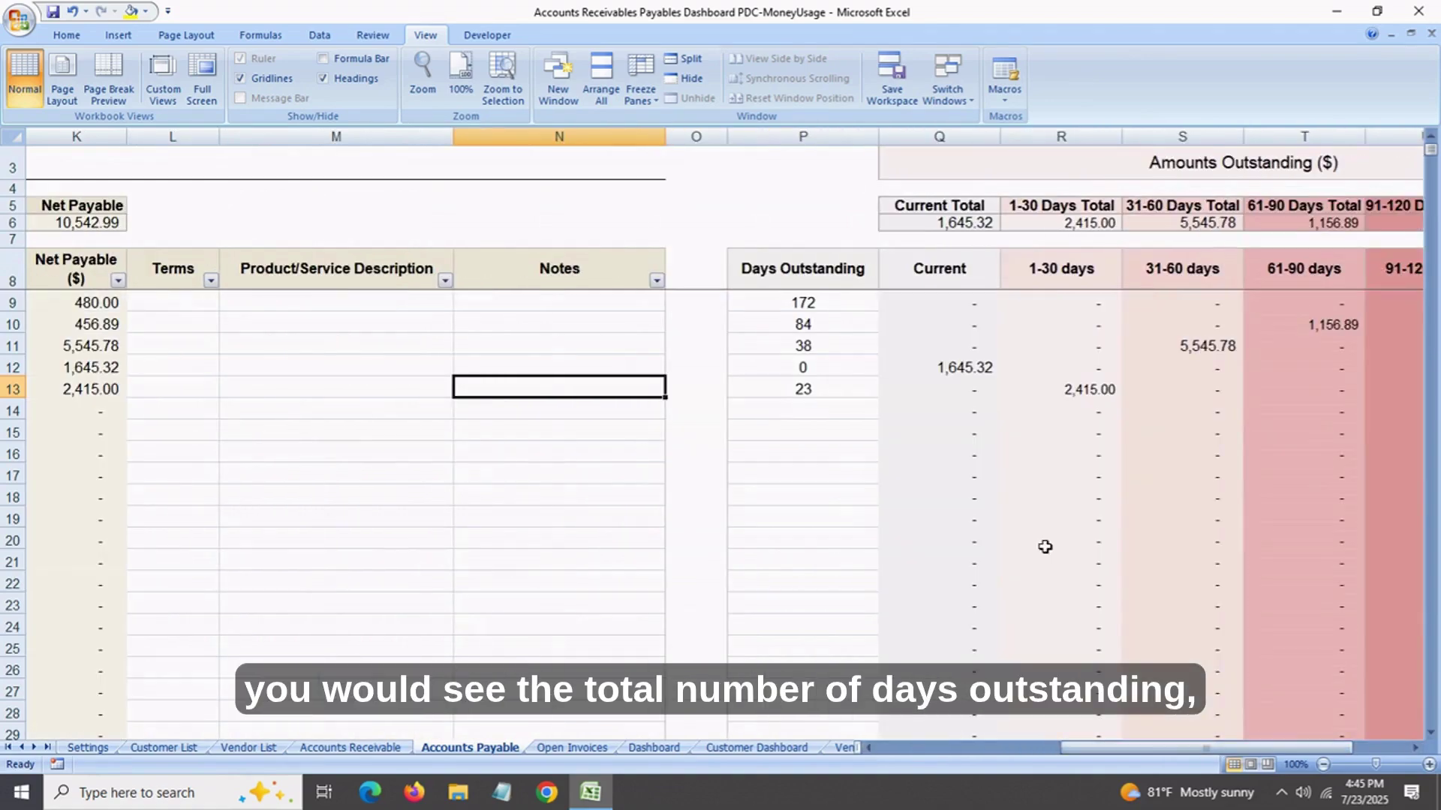
{"action": "left_click", "coordinate": [791, 390]}
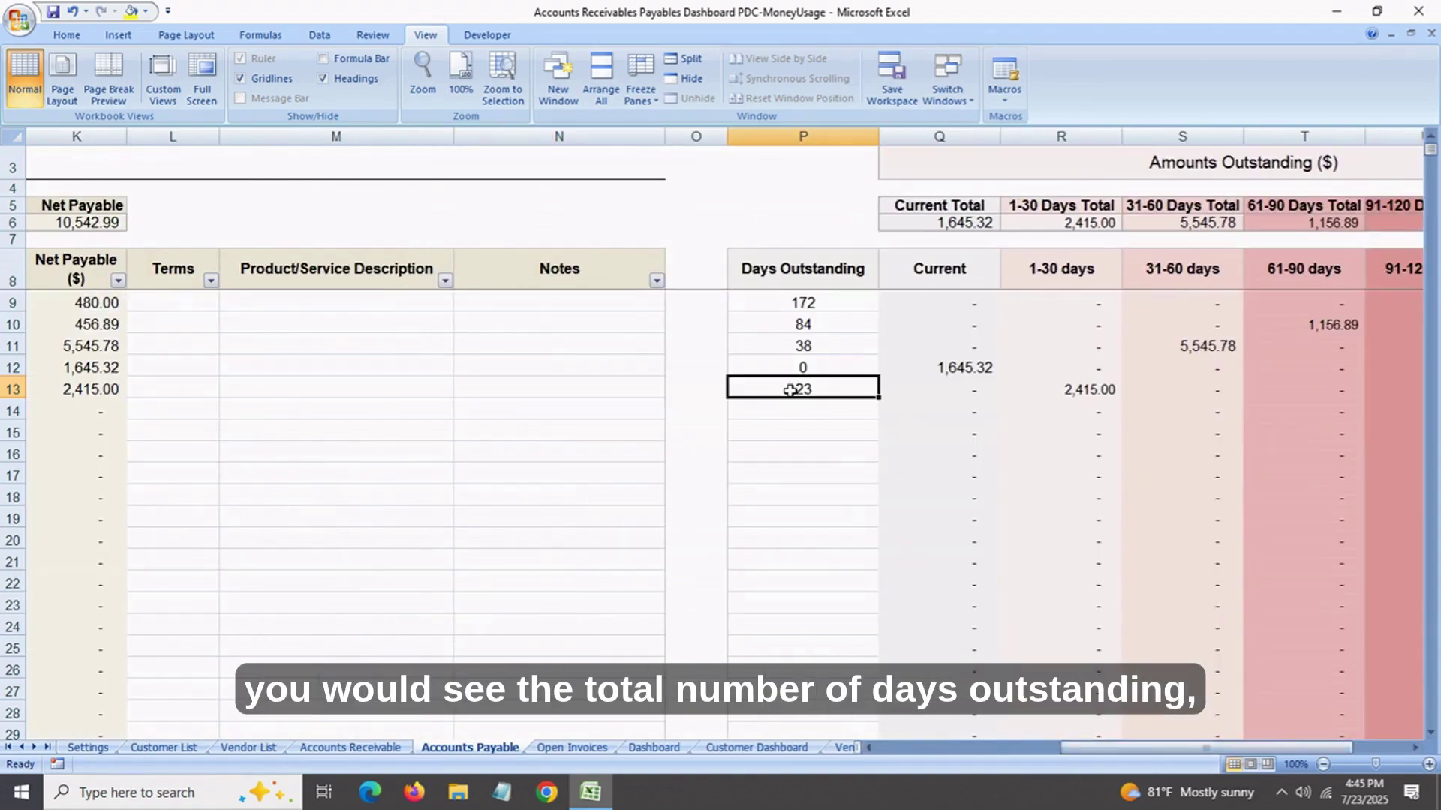
{"action": "left_click", "coordinate": [989, 373]}
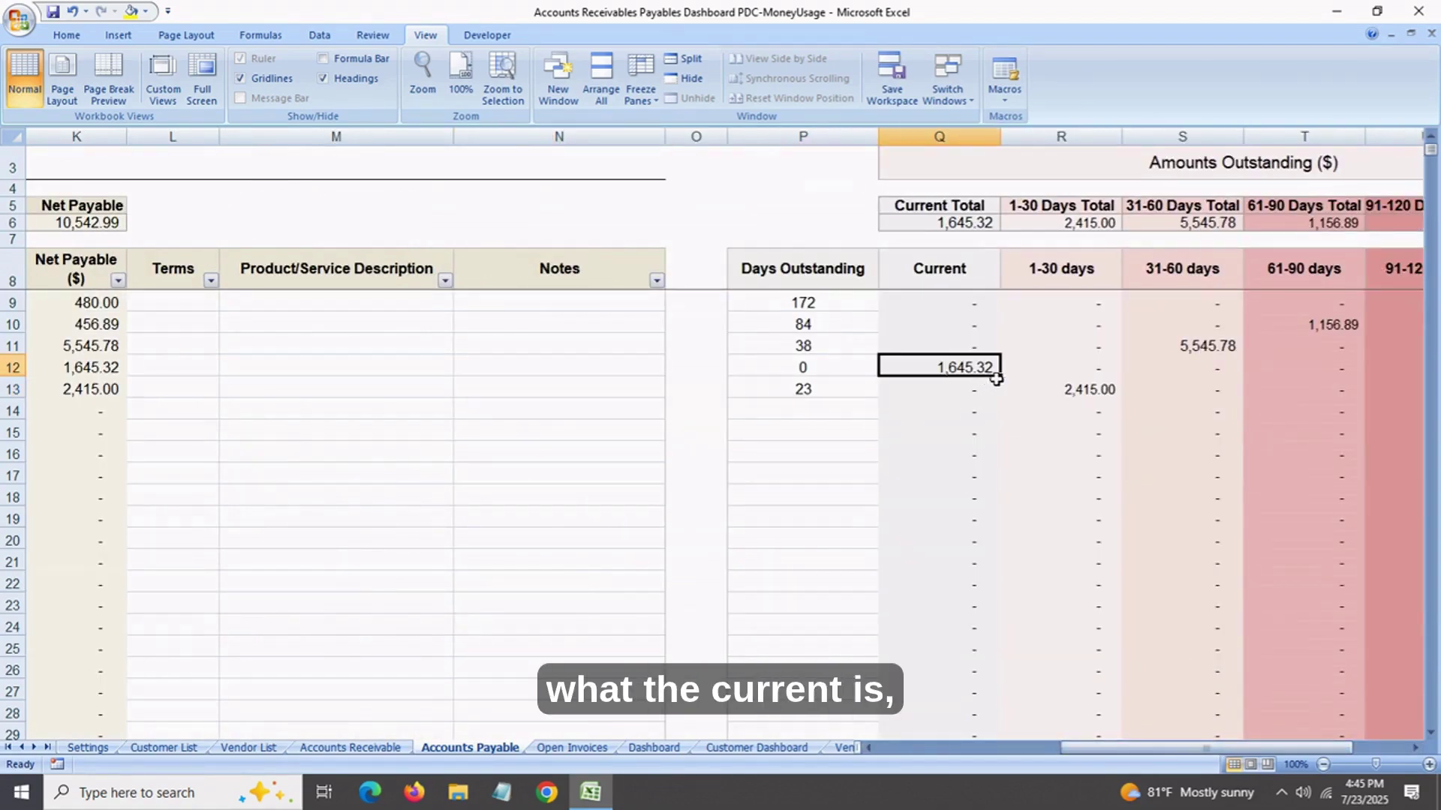
{"action": "left_click", "coordinate": [1098, 395]}
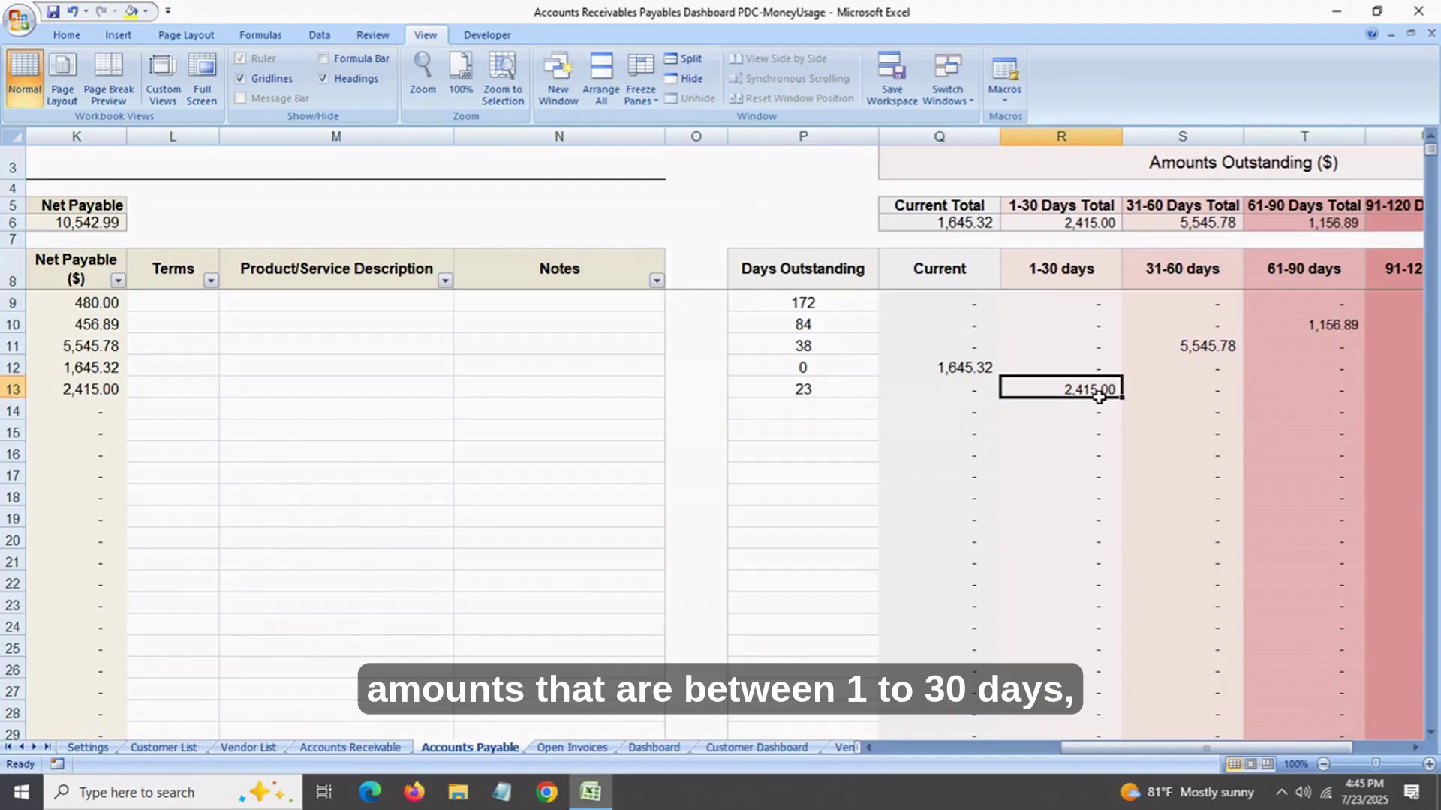
{"action": "left_click", "coordinate": [1188, 365]}
{"action": "left_click", "coordinate": [1325, 325]}
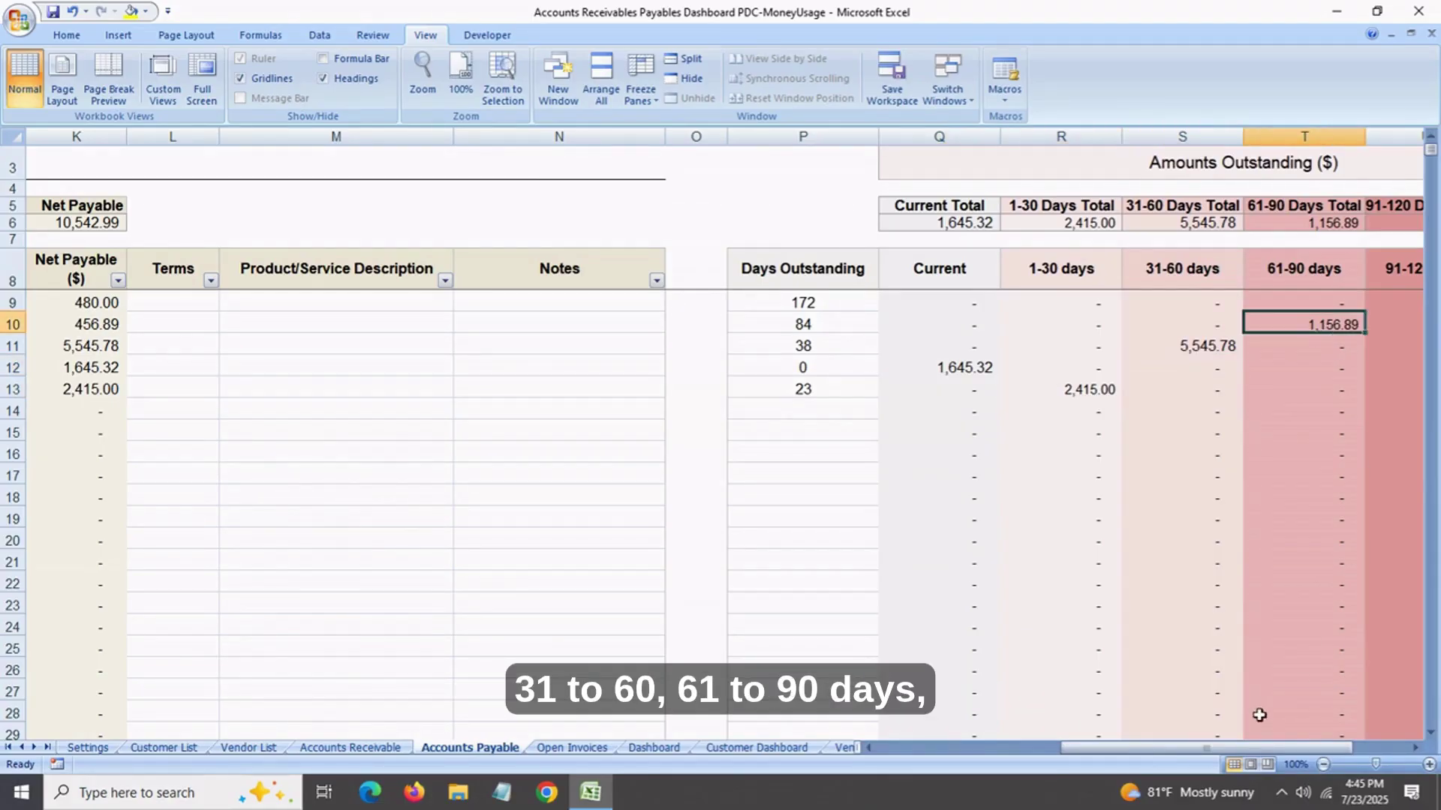
{"action": "left_click_drag", "start_coordinate": [1194, 749], "coordinate": [1260, 753]}
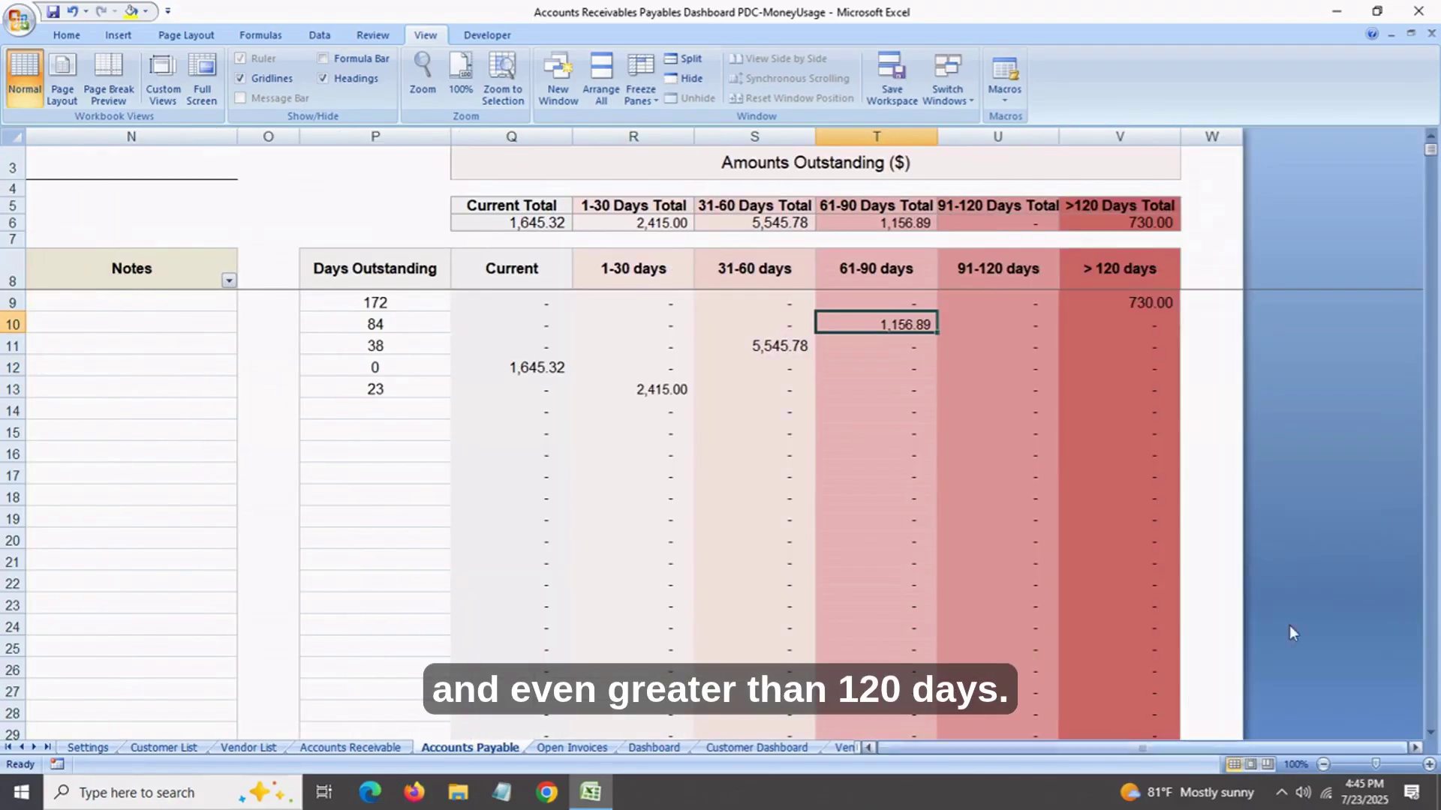
{"action": "left_click", "coordinate": [1147, 307]}
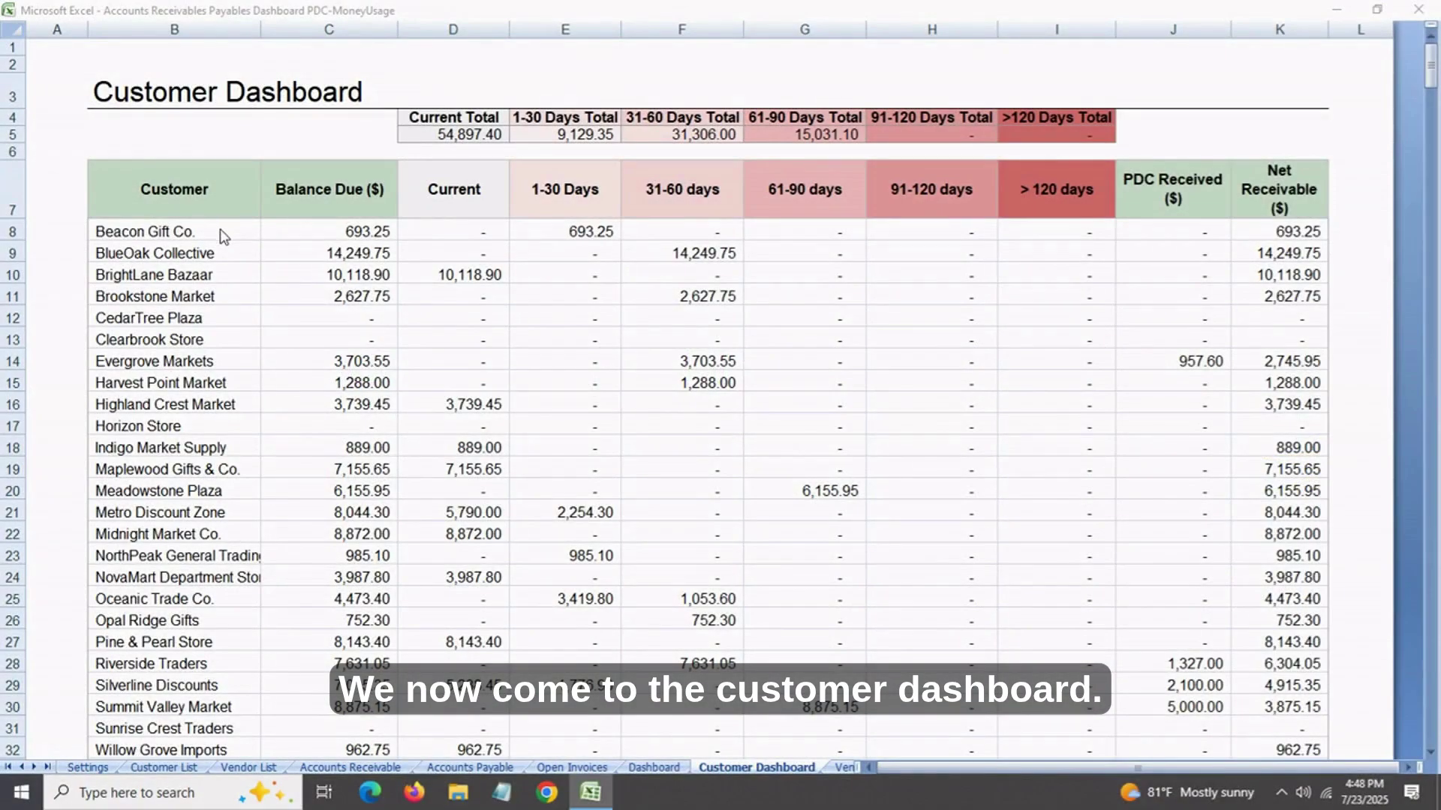
- Examine the customer names and their balances due in the first rows of the Customer Dashboard sheet
{"action": "left_click", "coordinate": [221, 235]}
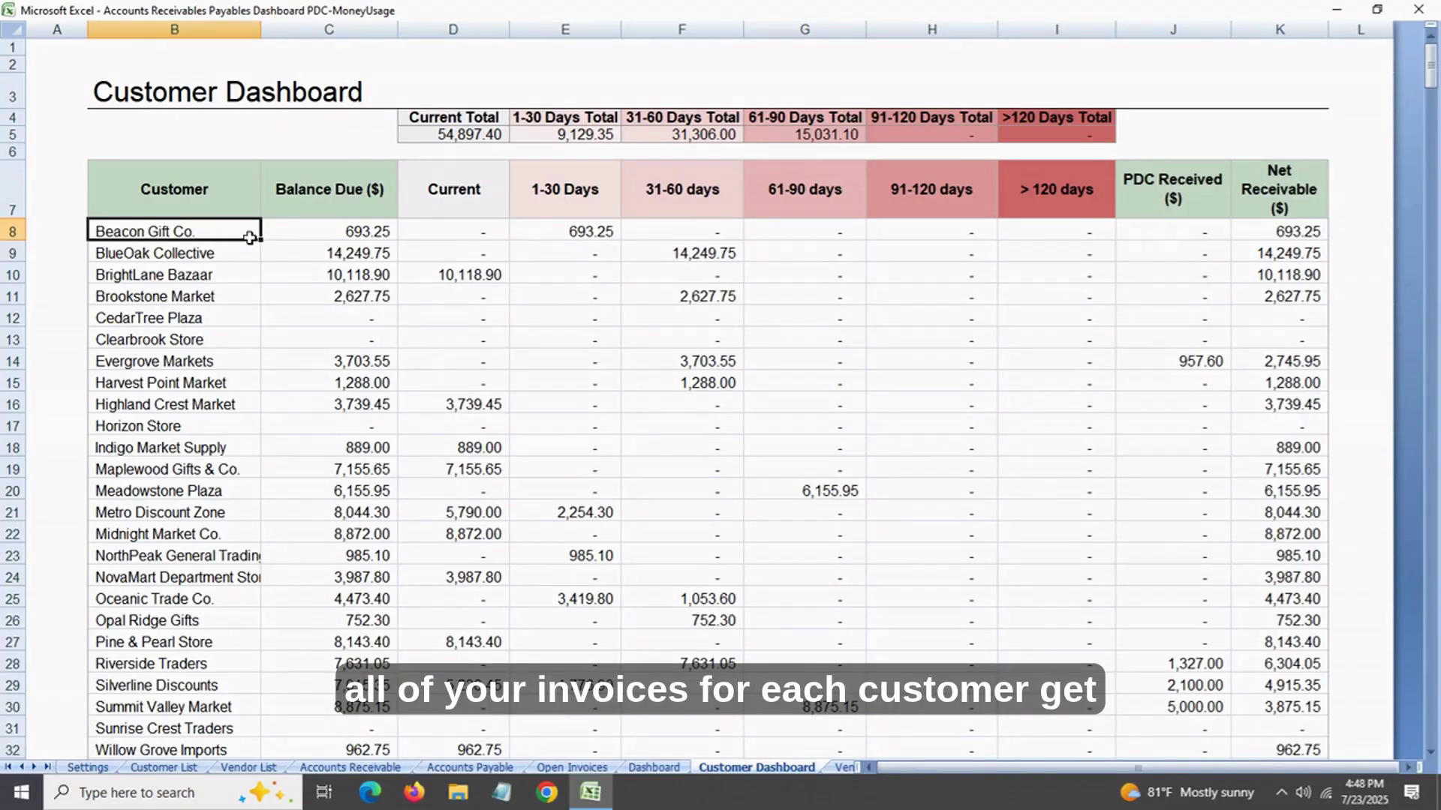
{"action": "left_click", "coordinate": [295, 238]}
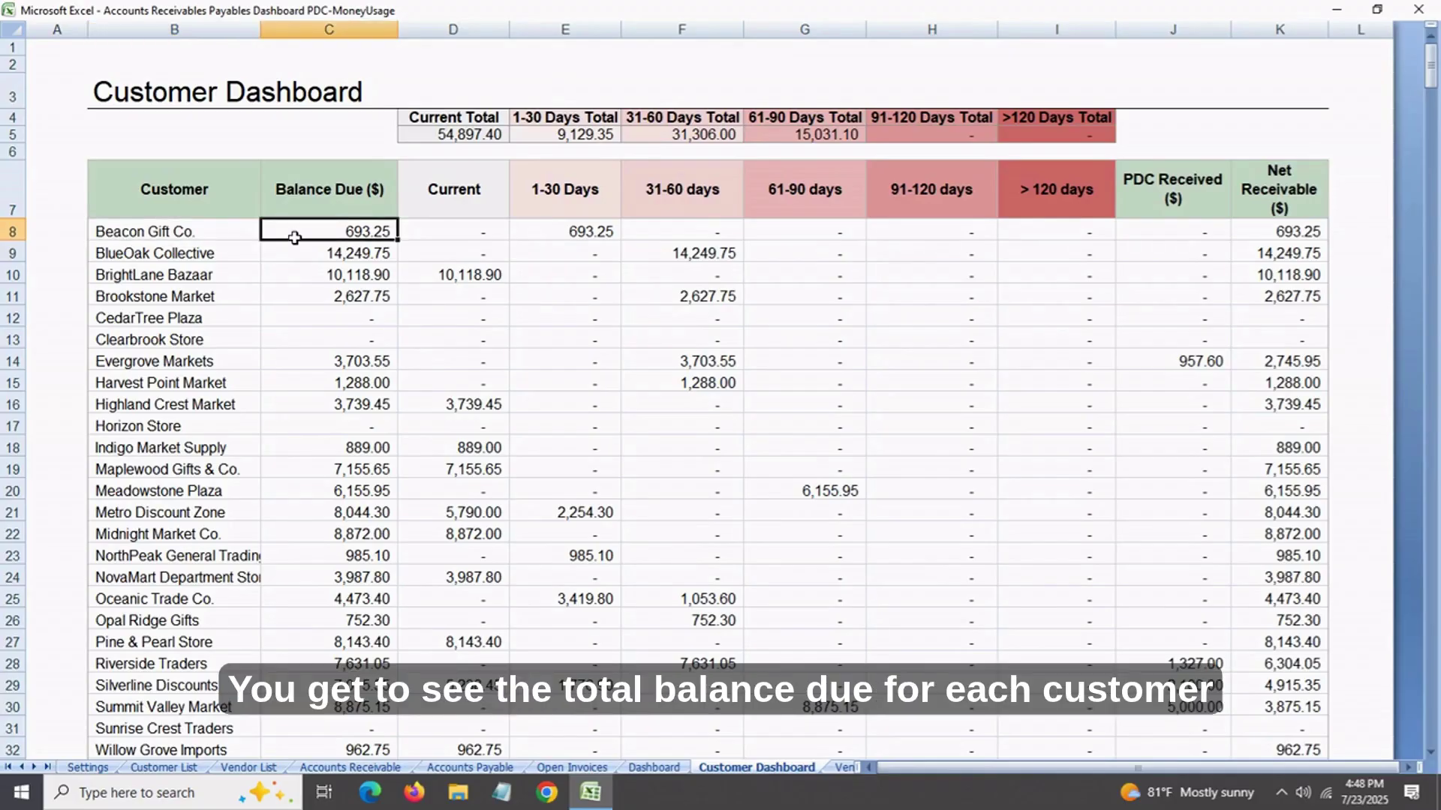
{"action": "left_click", "coordinate": [212, 239]}
{"action": "left_click", "coordinate": [210, 255]}
{"action": "left_click", "coordinate": [331, 279]}
{"action": "left_click", "coordinate": [332, 300]}
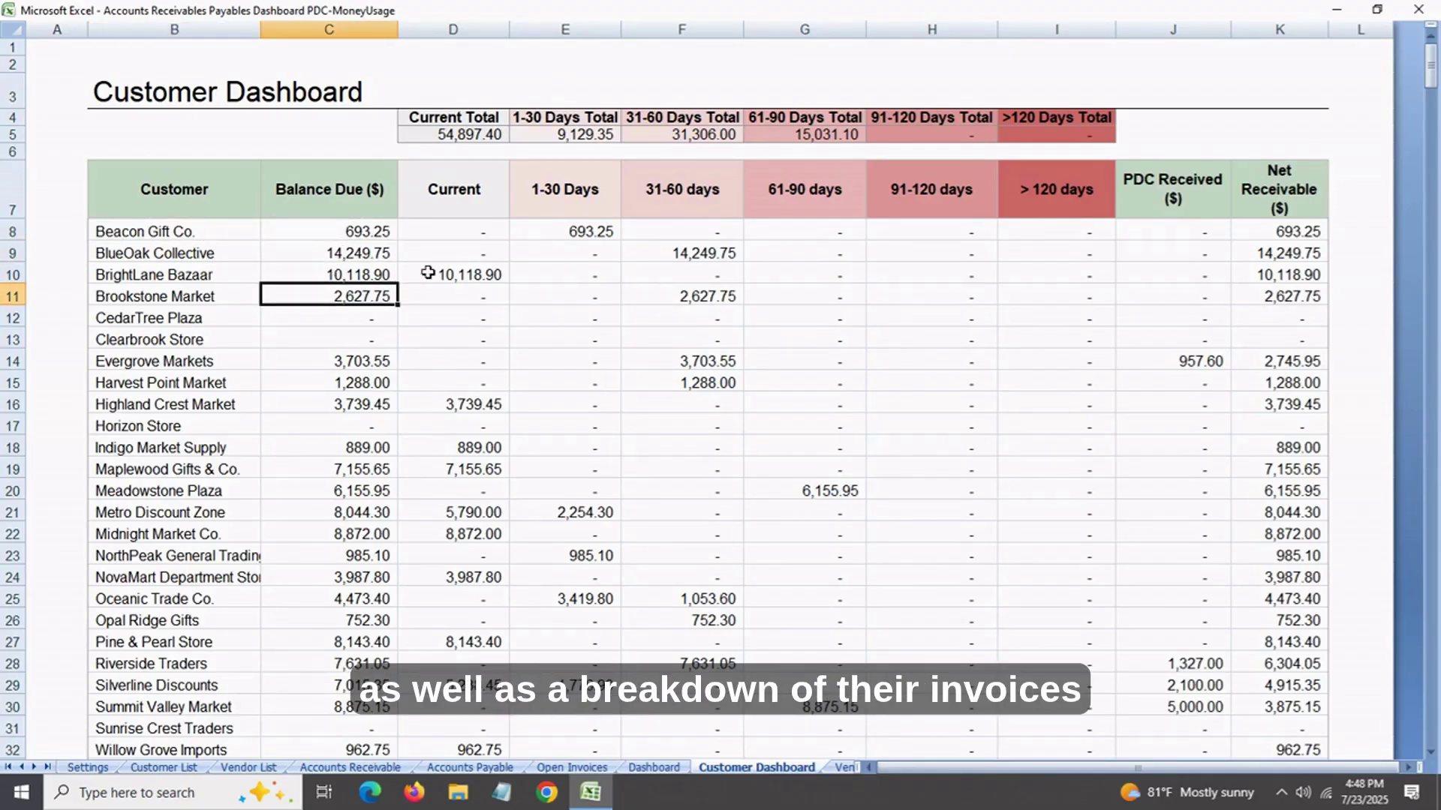
- Examine the Current, 1-30 days and 31-60 days amounts for Beacon Gift Co. and BlueOak Collective on the Customer Dashboard
{"action": "left_click", "coordinate": [454, 237]}
{"action": "left_click", "coordinate": [578, 234]}
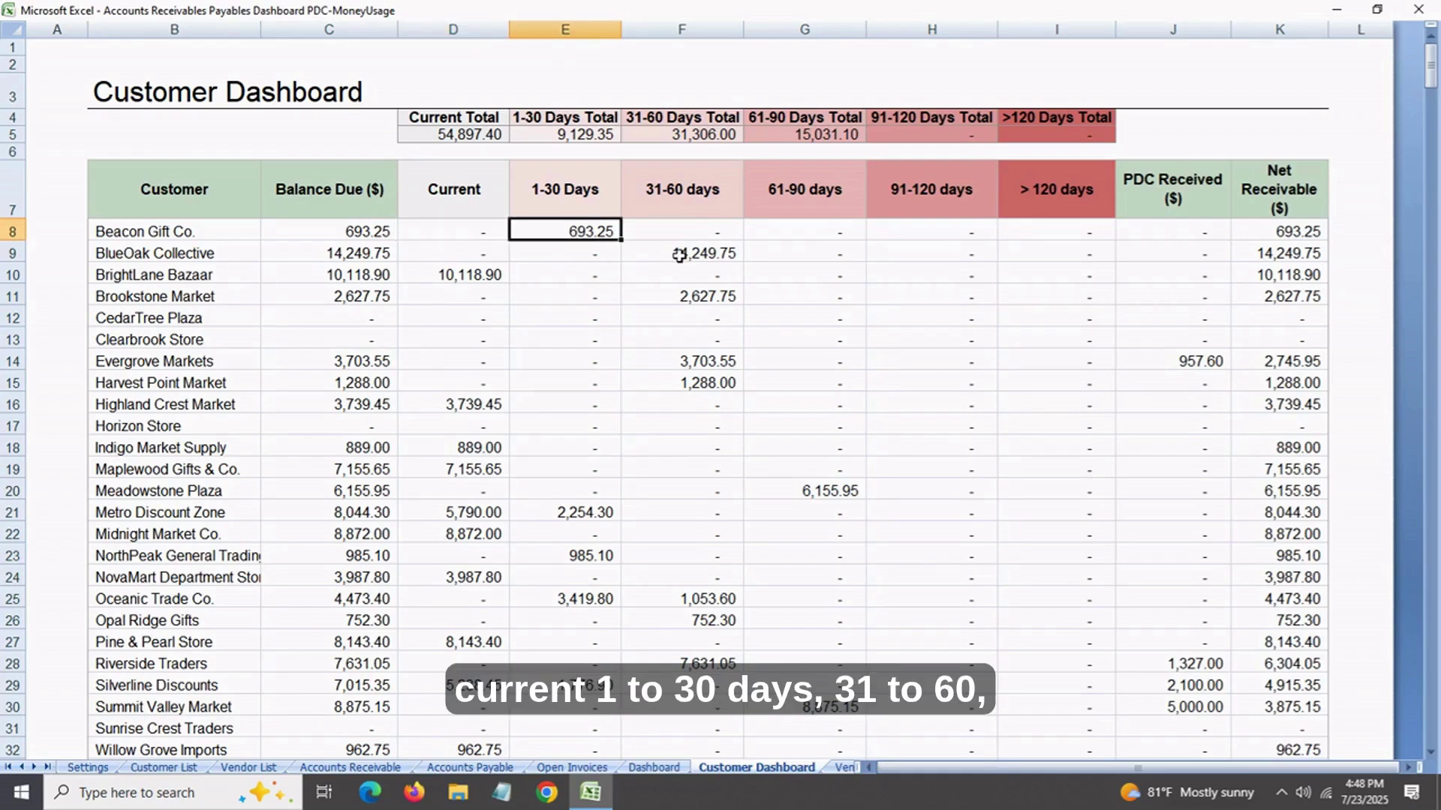
{"action": "left_click", "coordinate": [705, 254]}
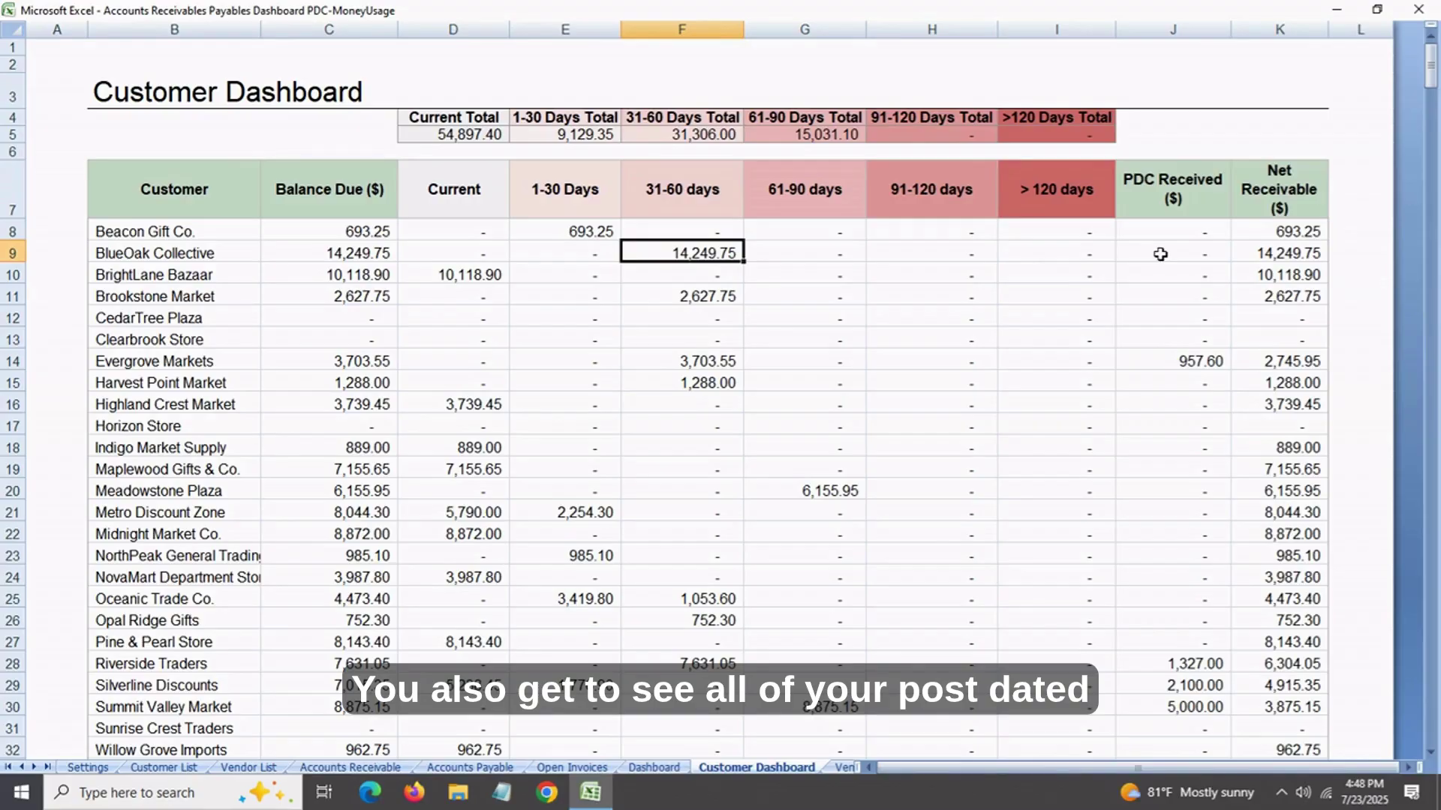
- Check the PDC received for Evergrove Markets and Riverside Traders, and Riverside Traders' net receivable, on the Customer Dashboard
{"action": "left_click", "coordinate": [1194, 361]}
{"action": "left_click", "coordinate": [1188, 665]}
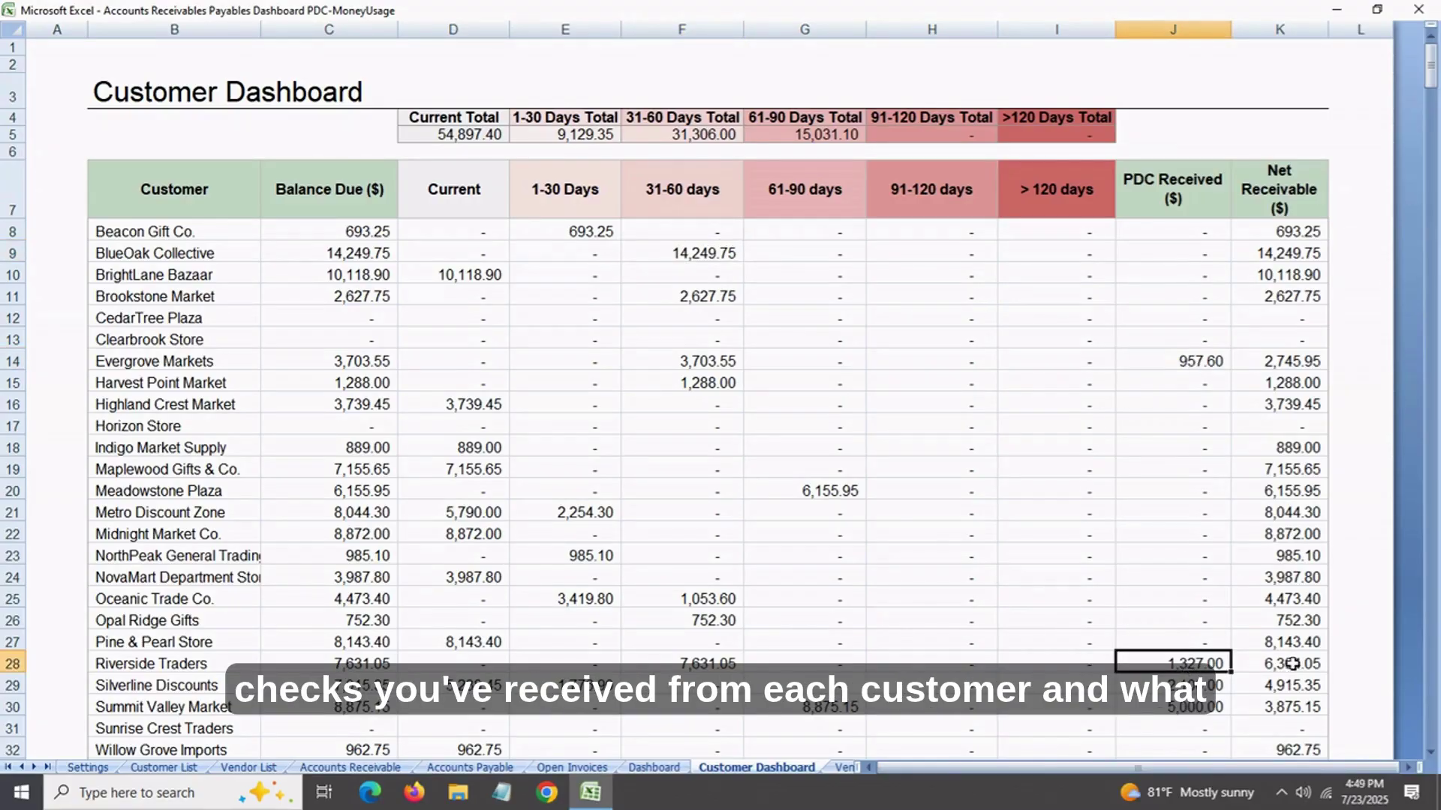
{"action": "left_click", "coordinate": [1292, 664]}
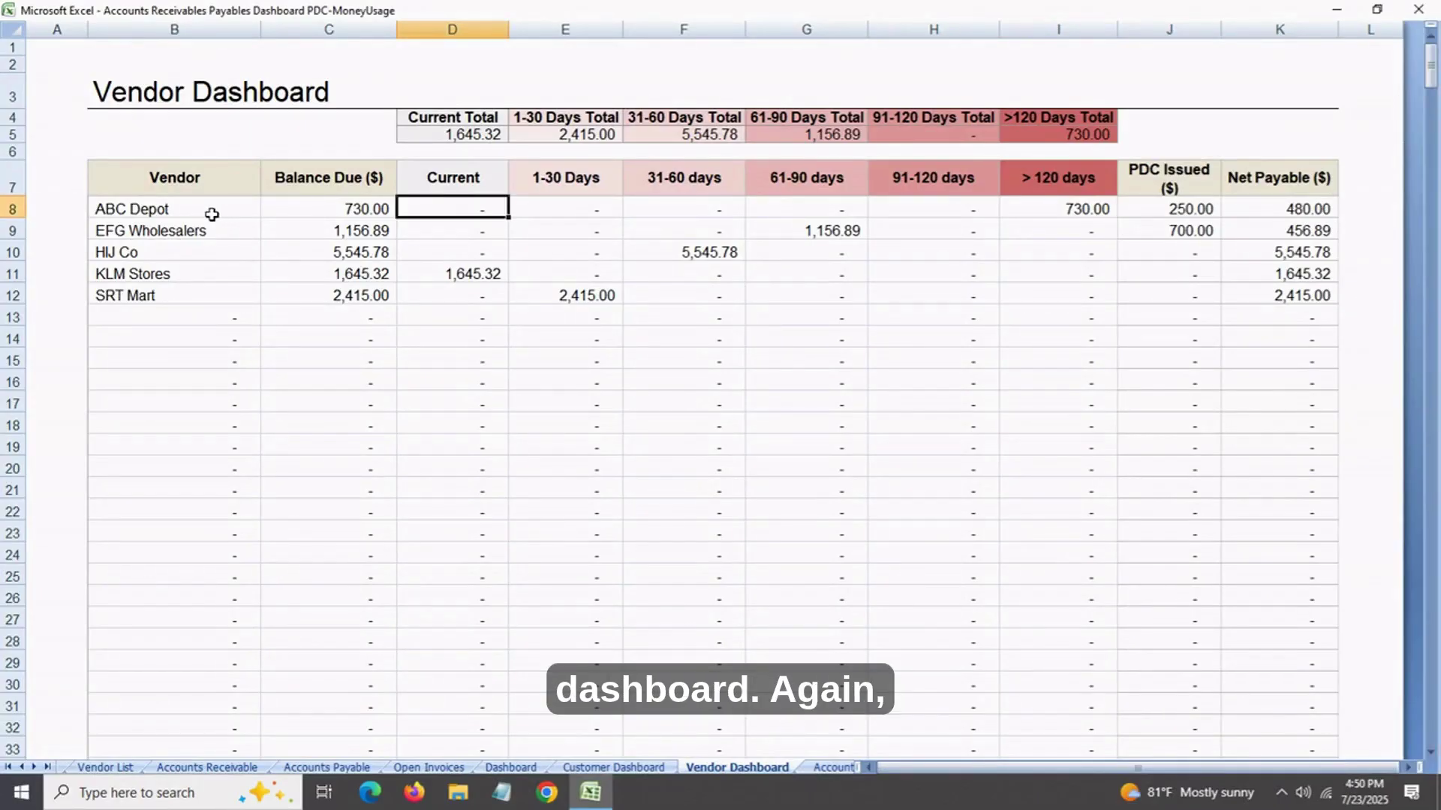
- Examine the vendors' balances due, aging amounts and ABC Depot's PDC issued on the Vendor Dashboard
{"action": "left_click", "coordinate": [212, 214]}
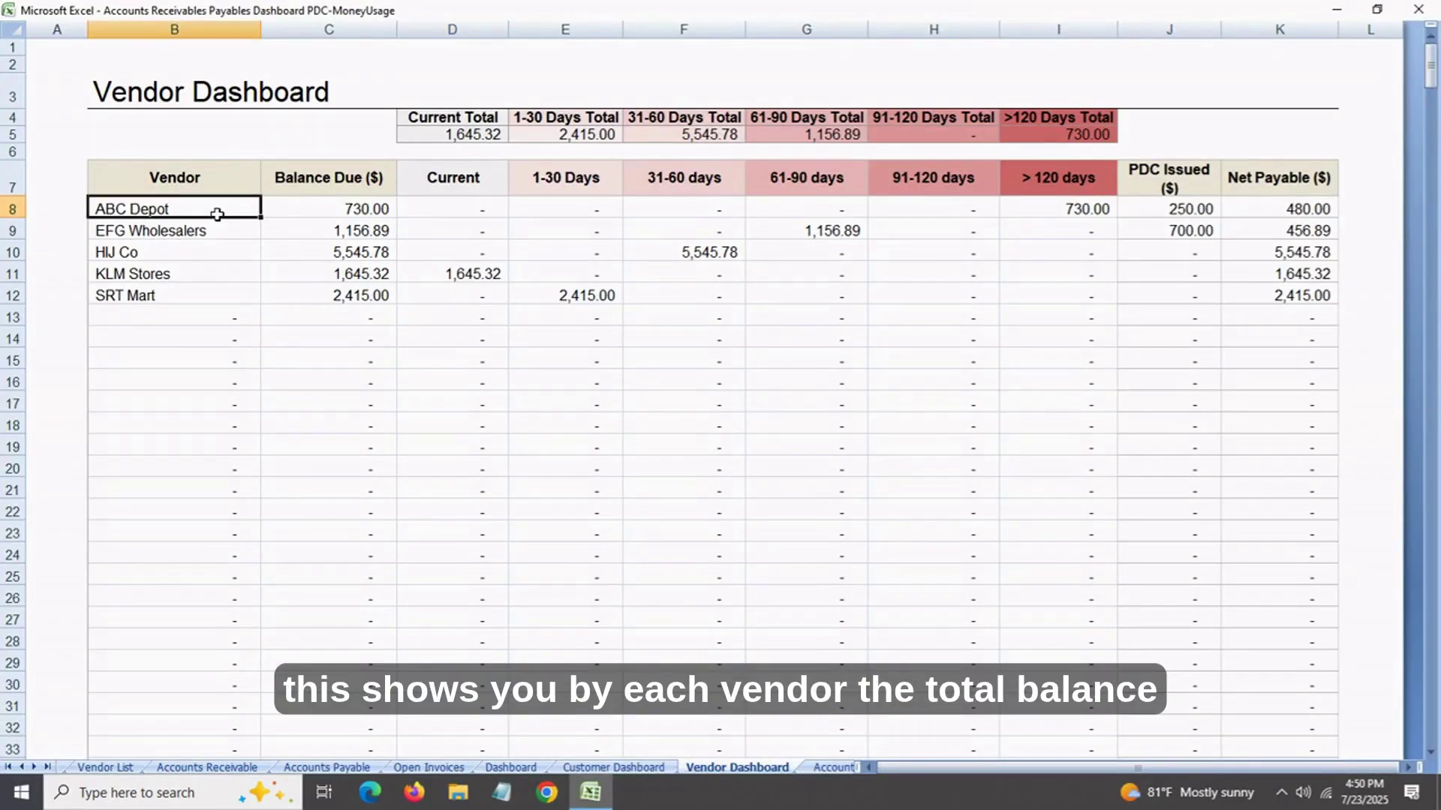
{"action": "left_click", "coordinate": [319, 216]}
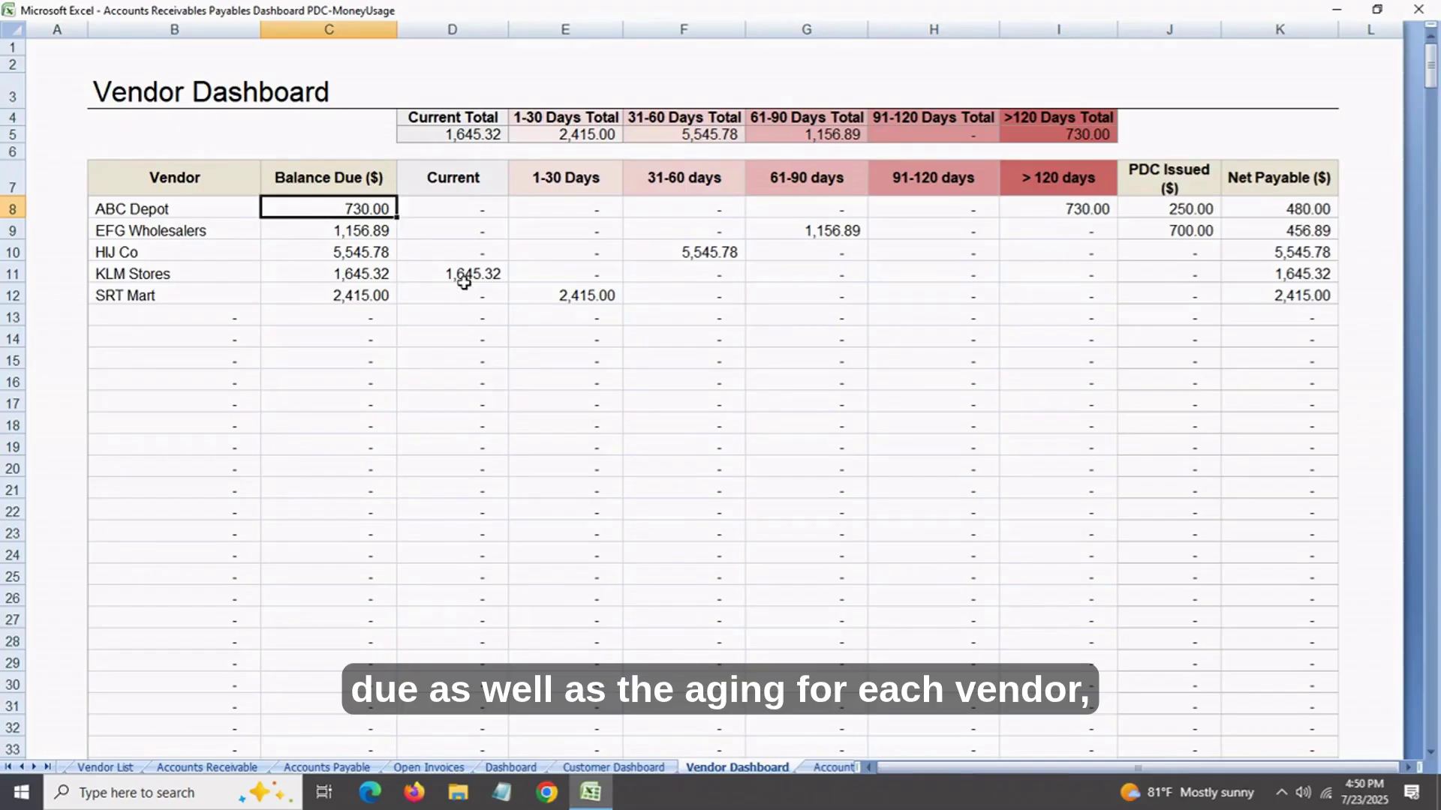
{"action": "left_click", "coordinate": [464, 282]}
{"action": "left_click", "coordinate": [598, 282]}
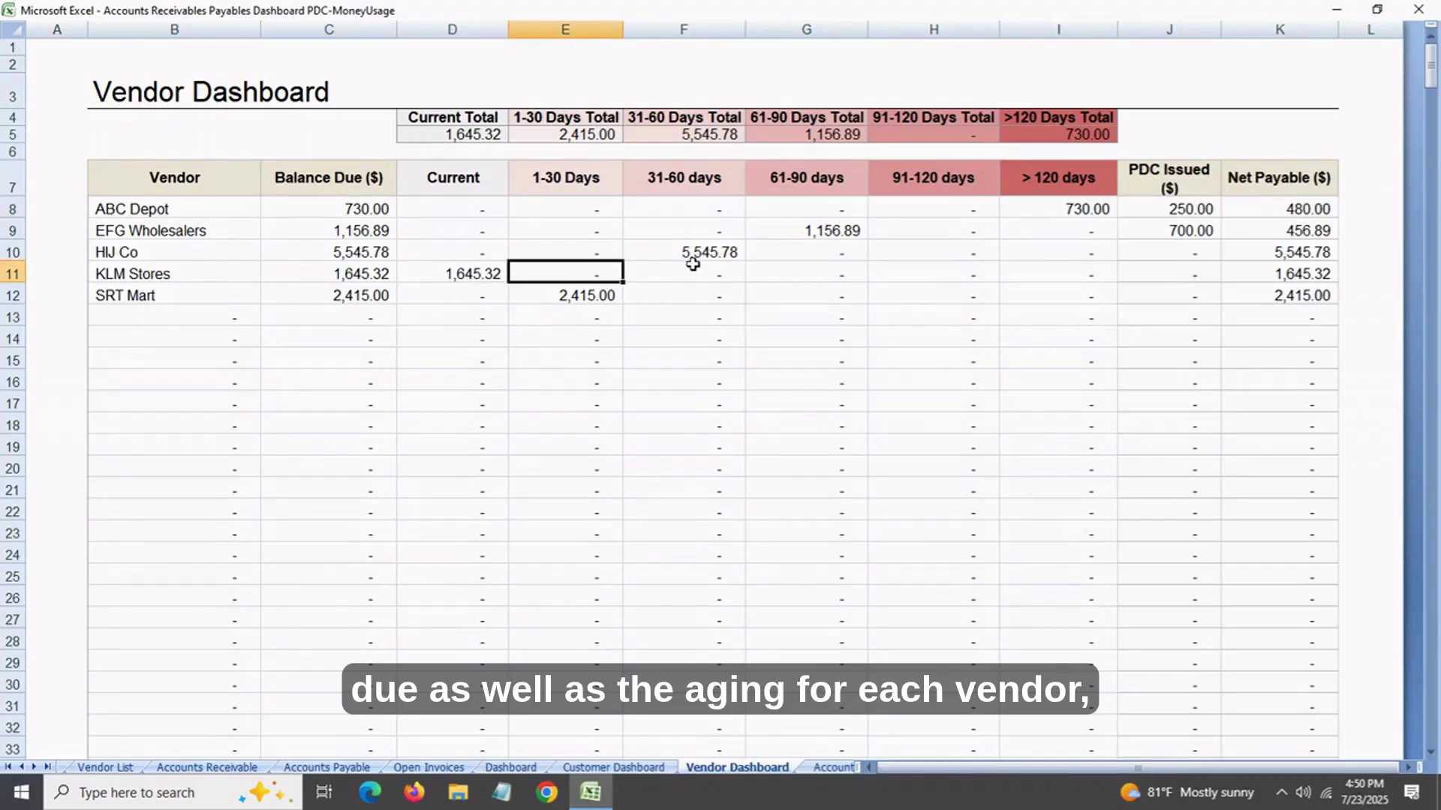
{"action": "left_click", "coordinate": [684, 252]}
{"action": "left_click", "coordinate": [808, 233]}
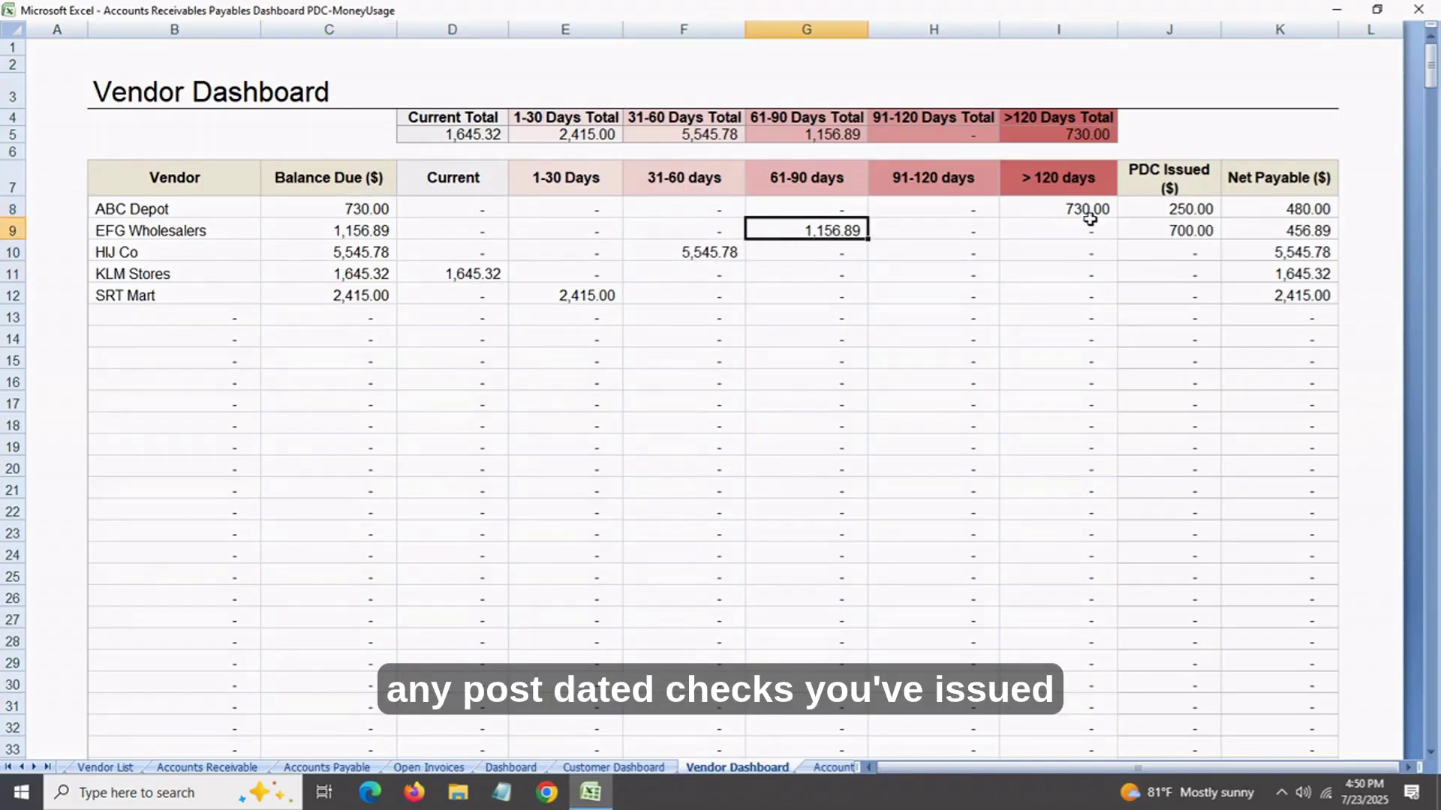
{"action": "left_click", "coordinate": [1181, 213]}
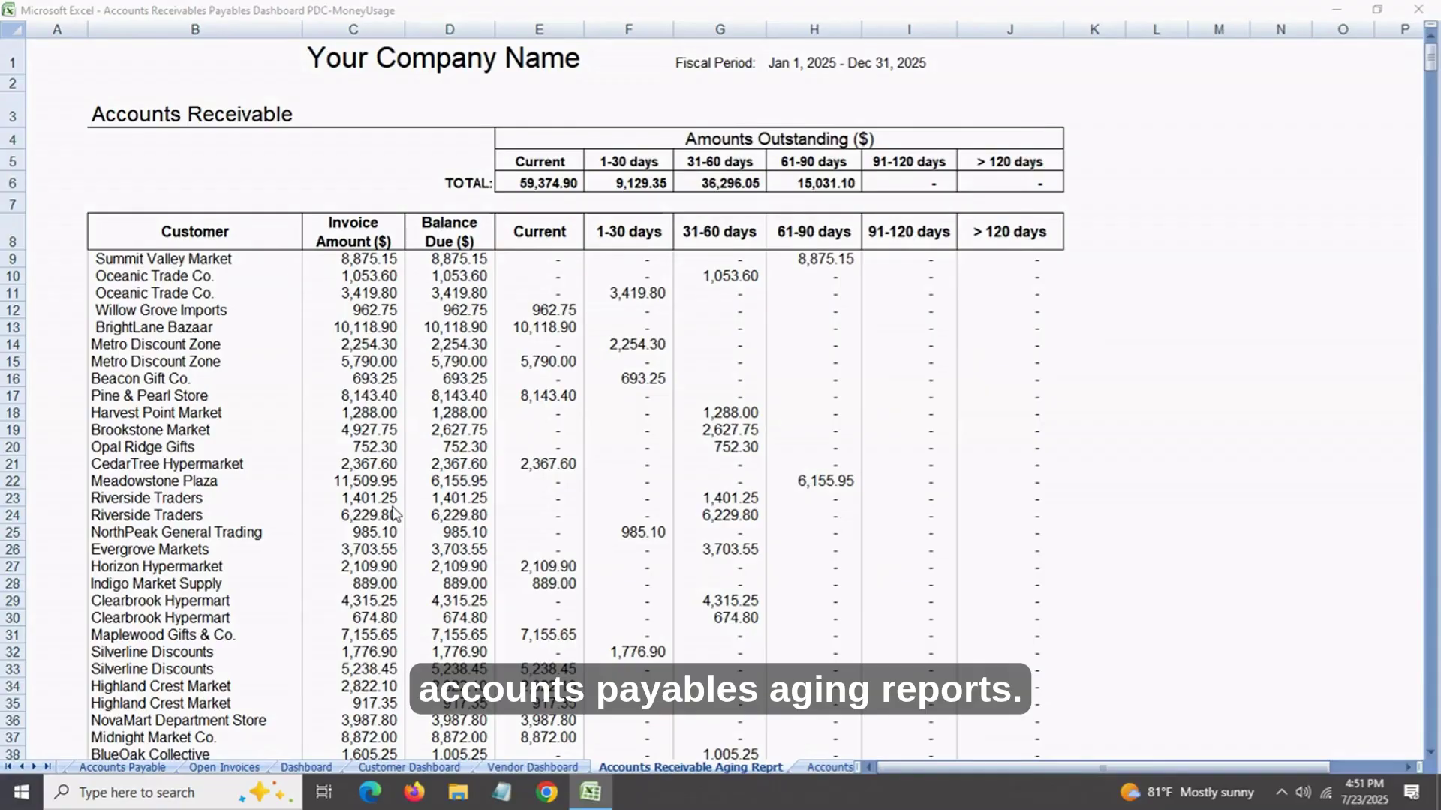
- Look through the customer invoices listed in the Accounts Receivable Aging report
{"action": "scroll", "coordinate": [576, 498], "scroll_direction": "down", "scroll_amount": 1}
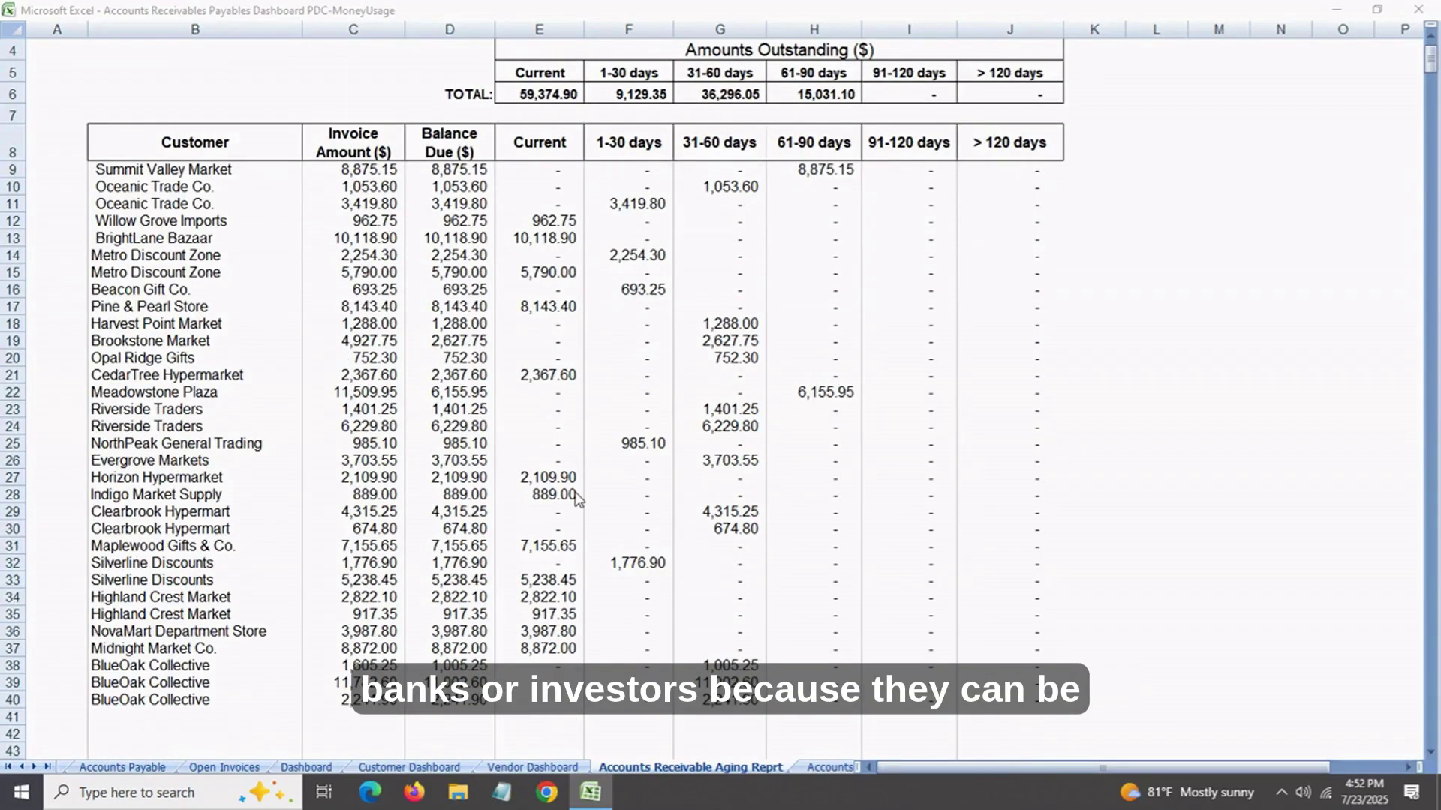
{"action": "scroll", "coordinate": [576, 498], "scroll_direction": "up", "scroll_amount": 1}
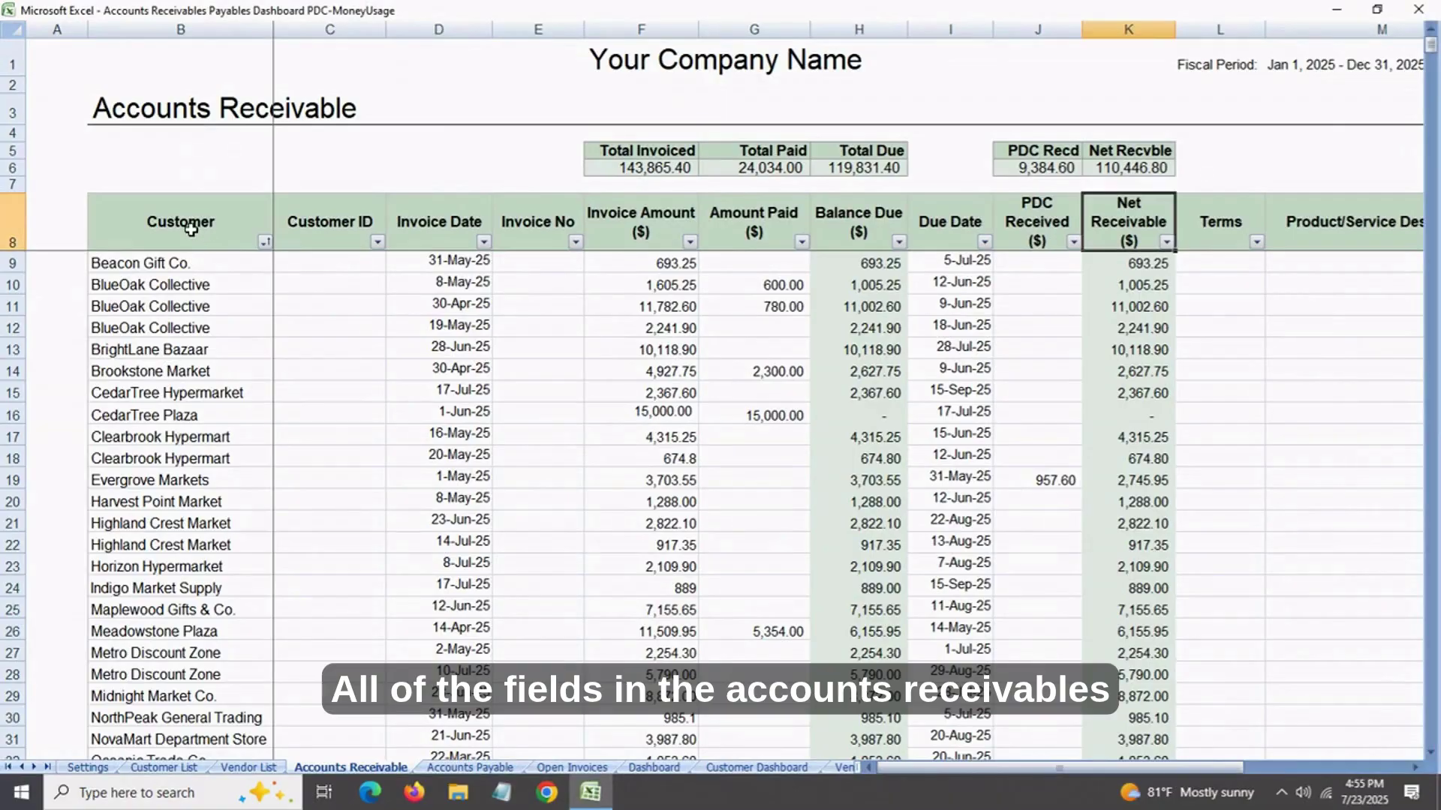
- Review the sortable column headings of the Accounts Receivable sheet, from Customer through Net Receivable
{"action": "left_click", "coordinate": [191, 229]}
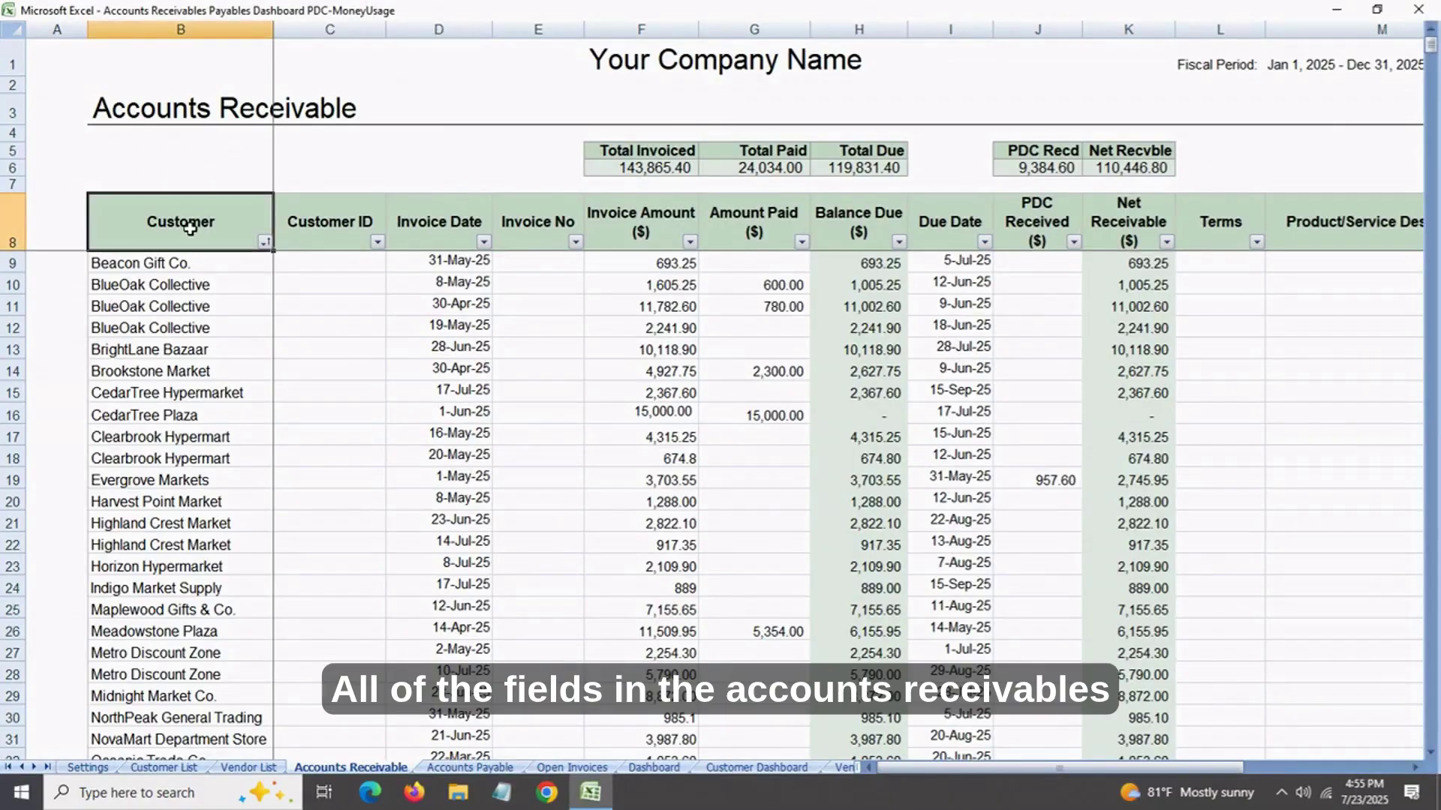
{"action": "left_click", "coordinate": [327, 222]}
{"action": "left_click", "coordinate": [449, 222]}
{"action": "left_click", "coordinate": [534, 222]}
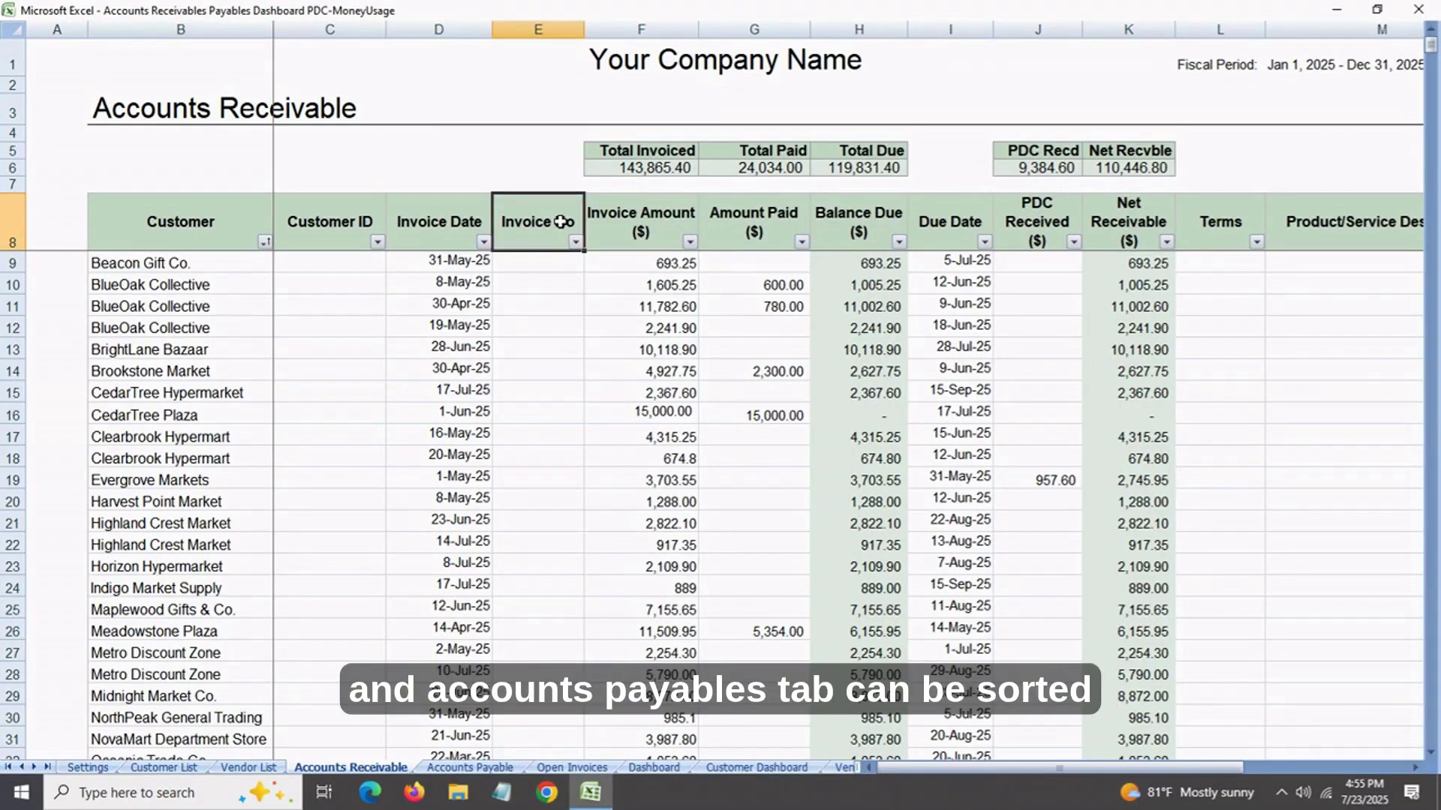
{"action": "left_click", "coordinate": [644, 224]}
{"action": "left_click", "coordinate": [744, 226]}
{"action": "left_click", "coordinate": [874, 228]}
{"action": "left_click", "coordinate": [951, 229]}
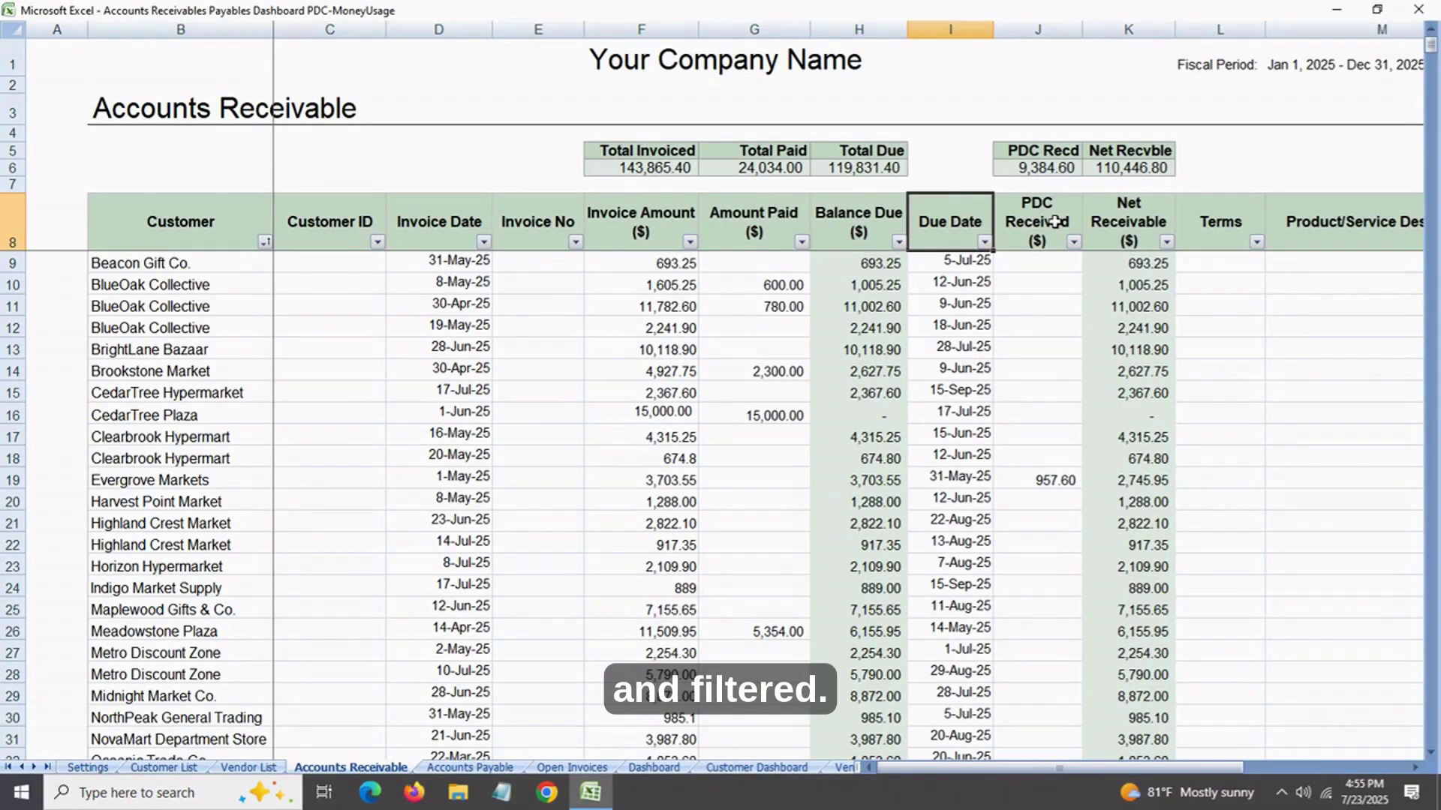
{"action": "left_click", "coordinate": [1037, 225]}
{"action": "left_click", "coordinate": [1124, 217]}
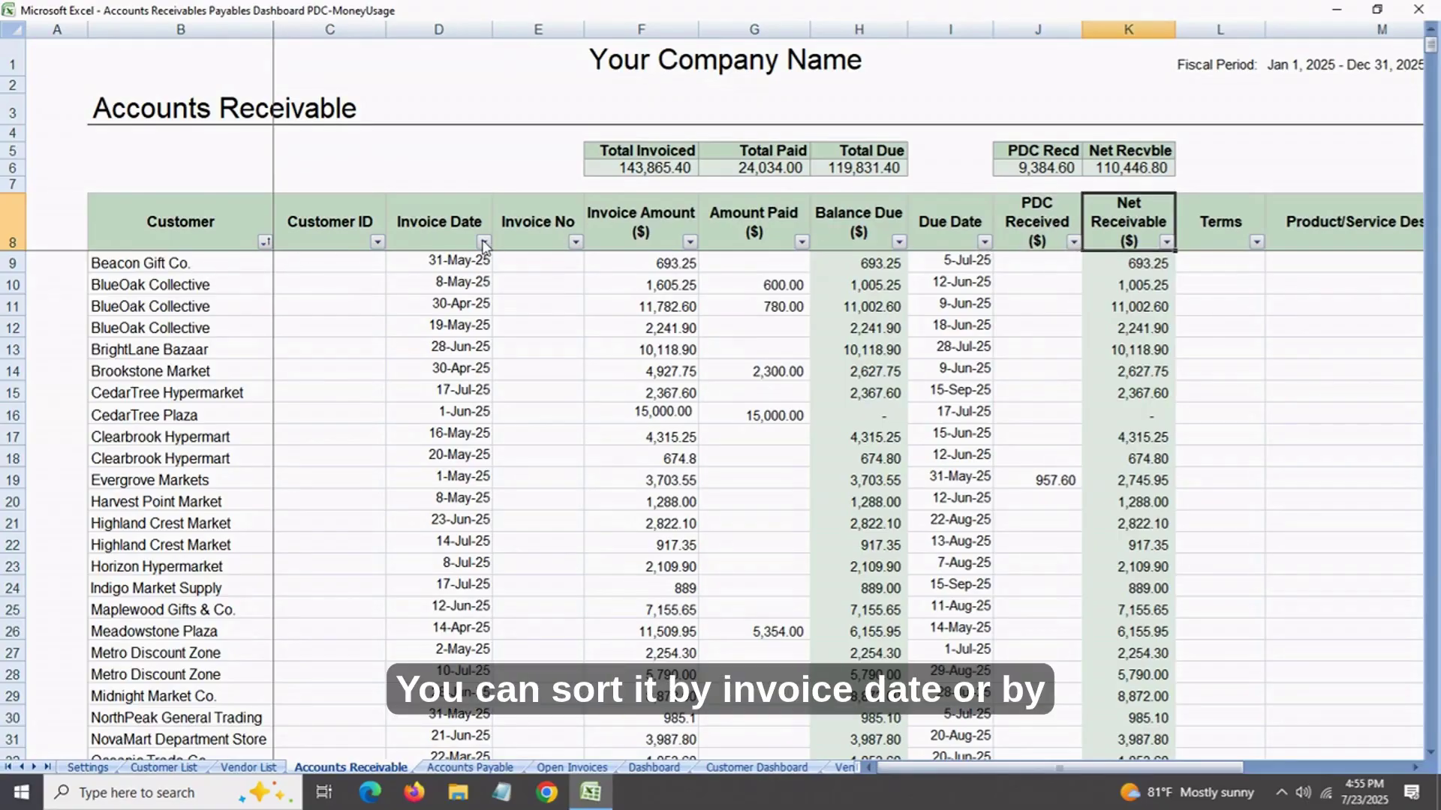
- Sort the Accounts Receivable invoices by Invoice Date from oldest to newest
{"action": "left_click", "coordinate": [454, 234]}
{"action": "left_click", "coordinate": [234, 225]}
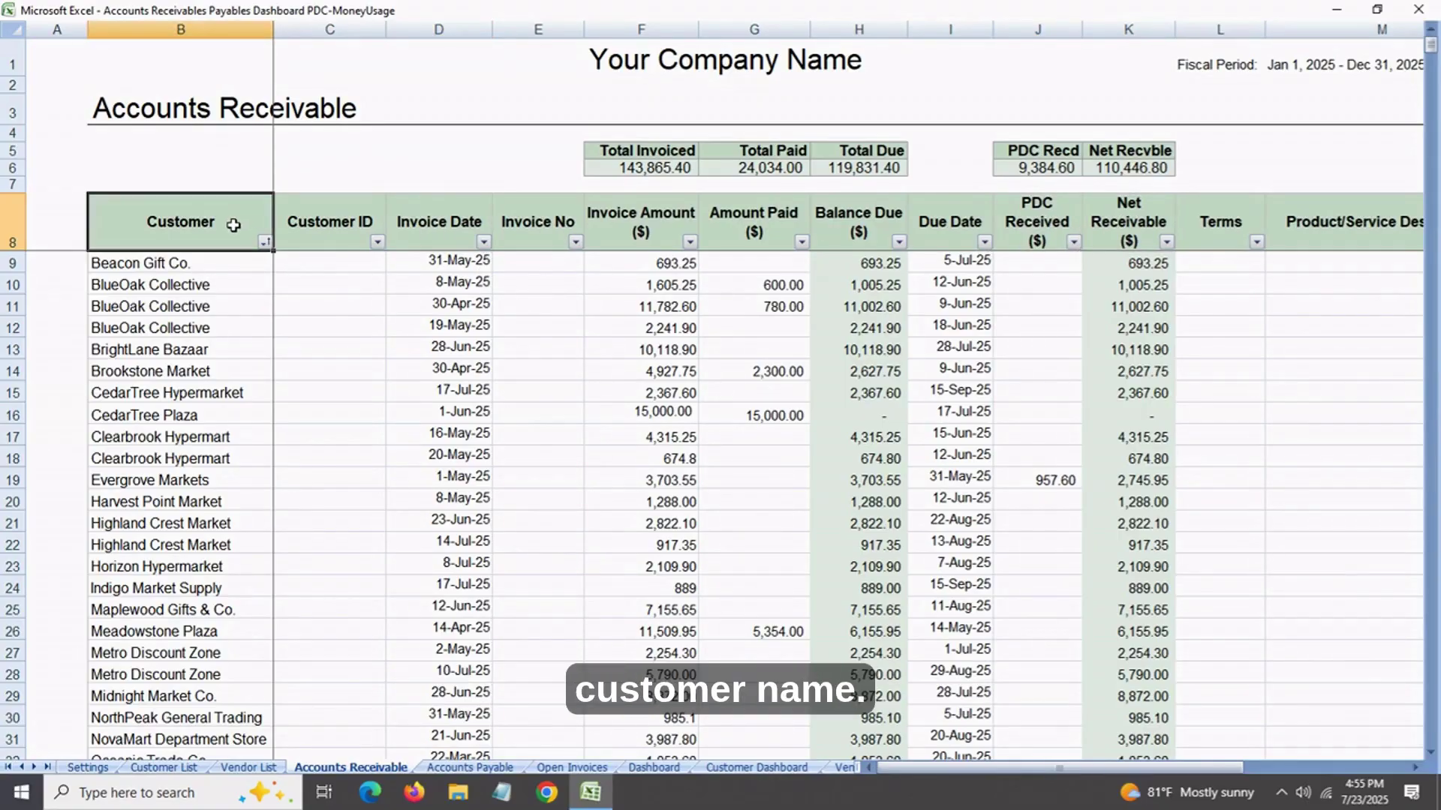
{"action": "left_click", "coordinate": [483, 241]}
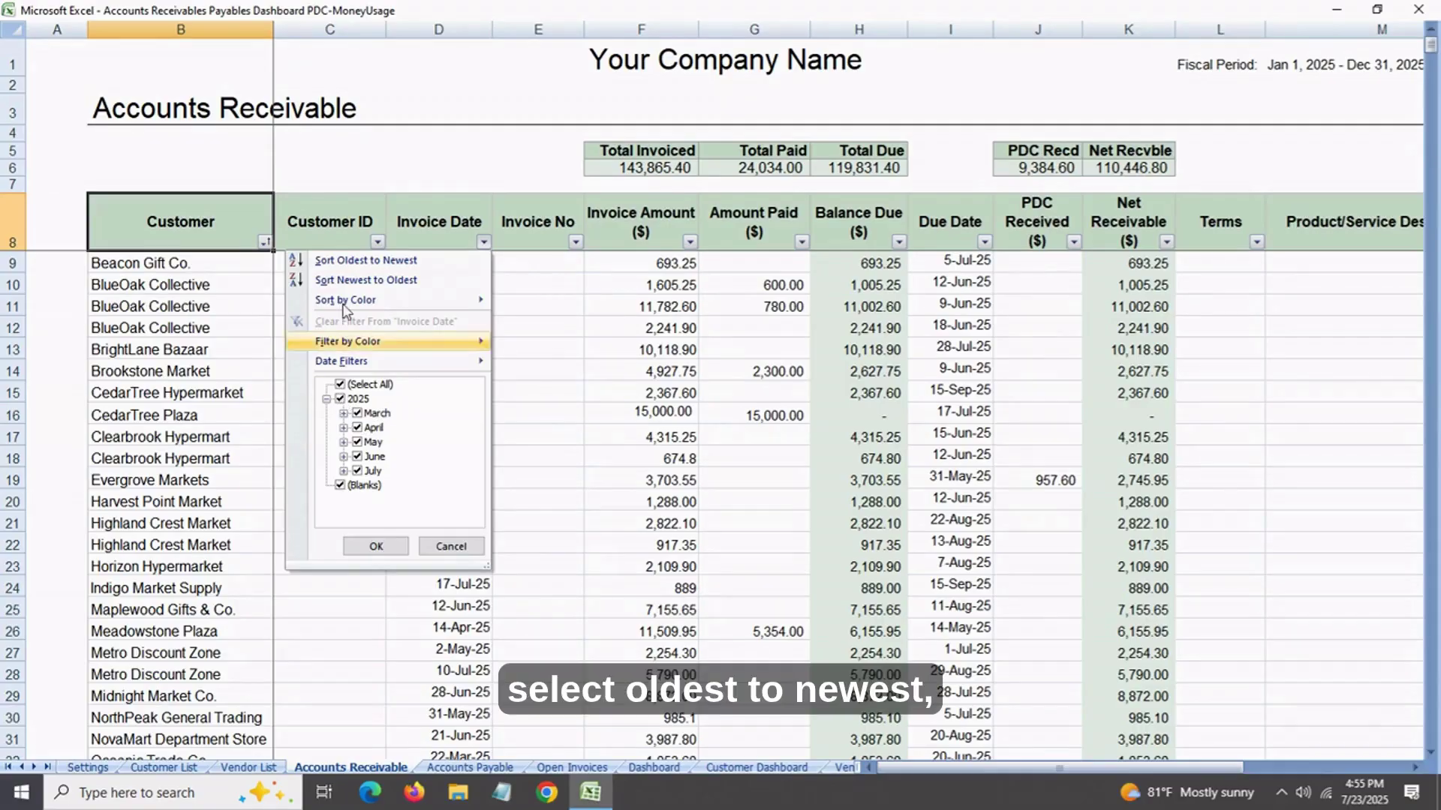
{"action": "left_click", "coordinate": [350, 262]}
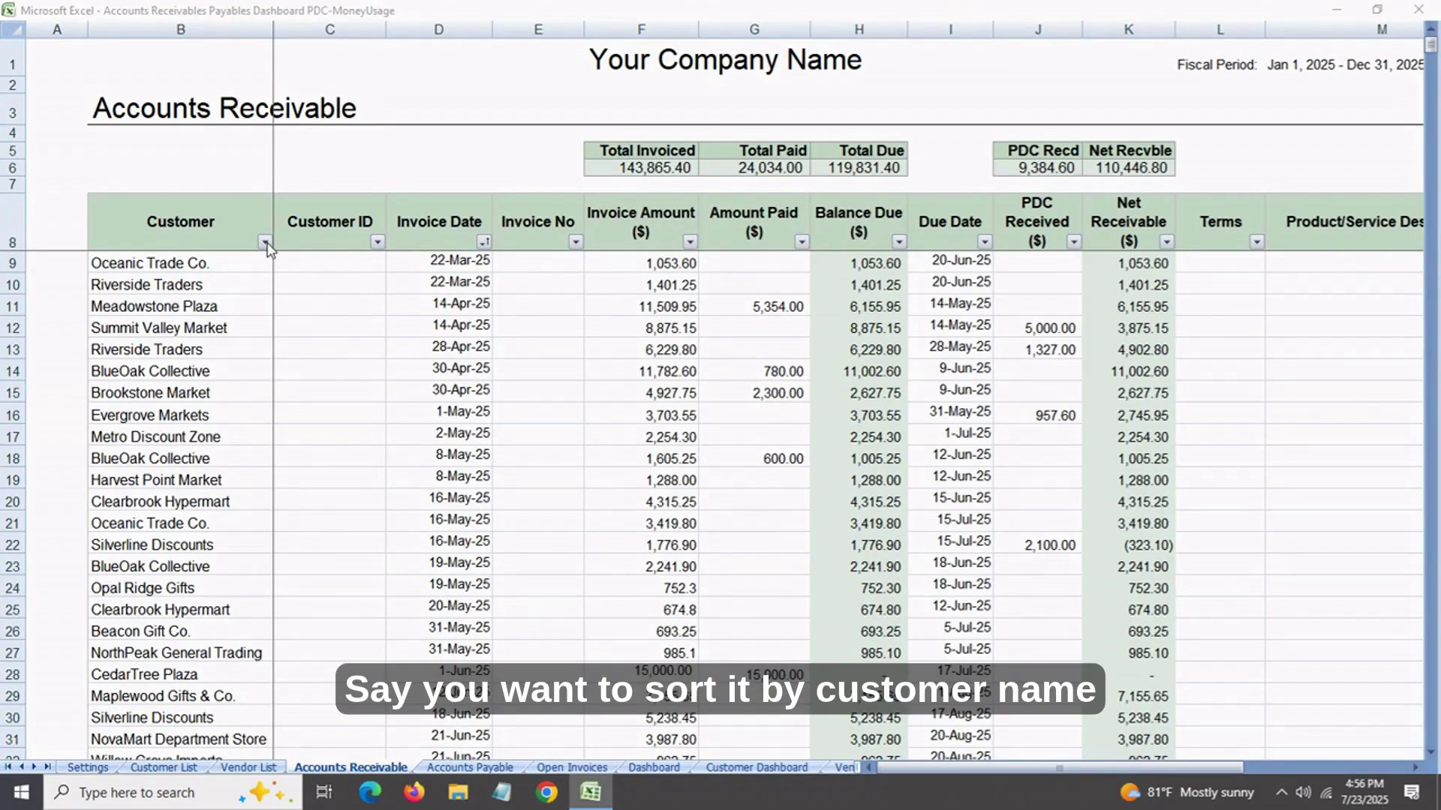
- Sort the Accounts Receivable invoices alphabetically by Customer, A to Z, and check the first rows
{"action": "left_click", "coordinate": [266, 242]}
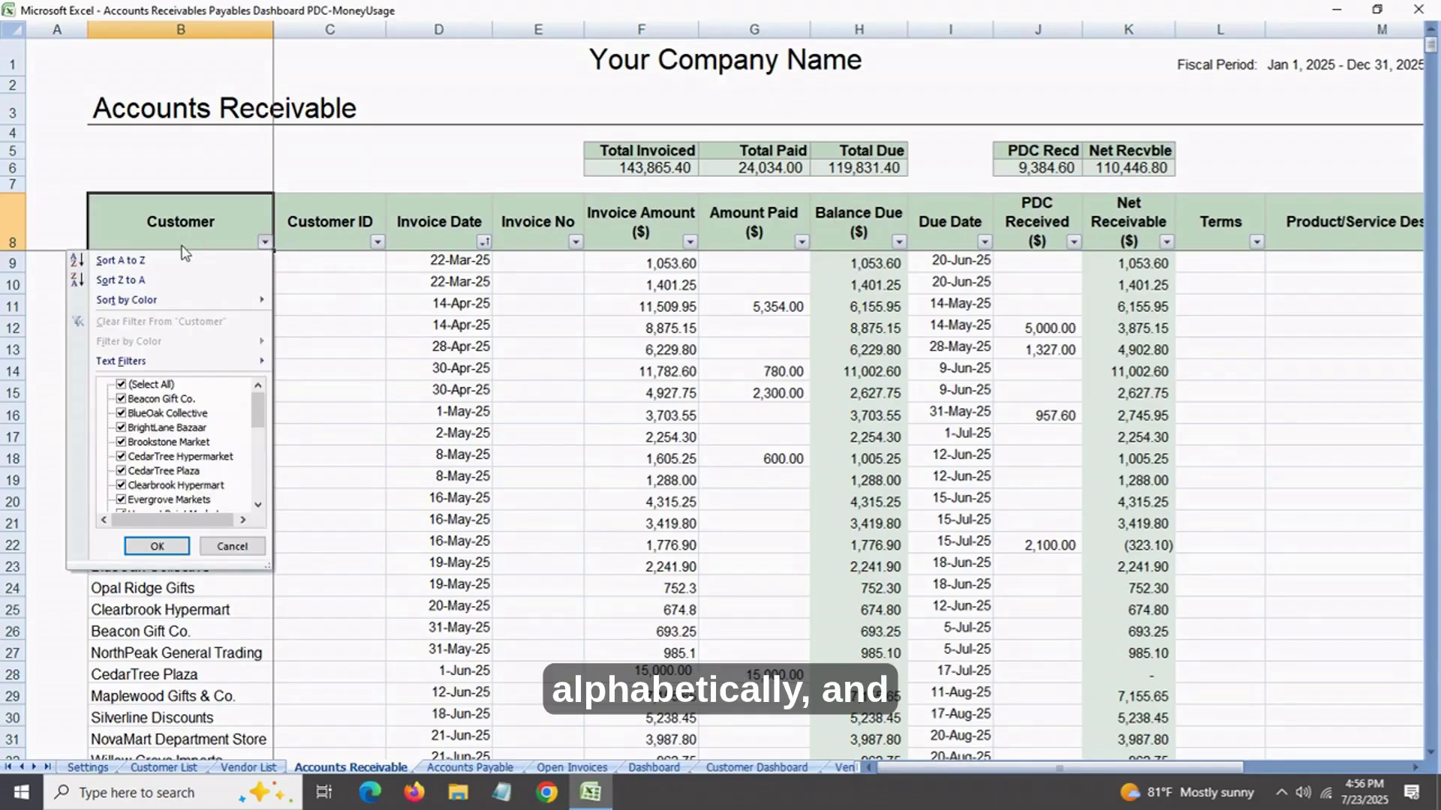
{"action": "left_click", "coordinate": [154, 263]}
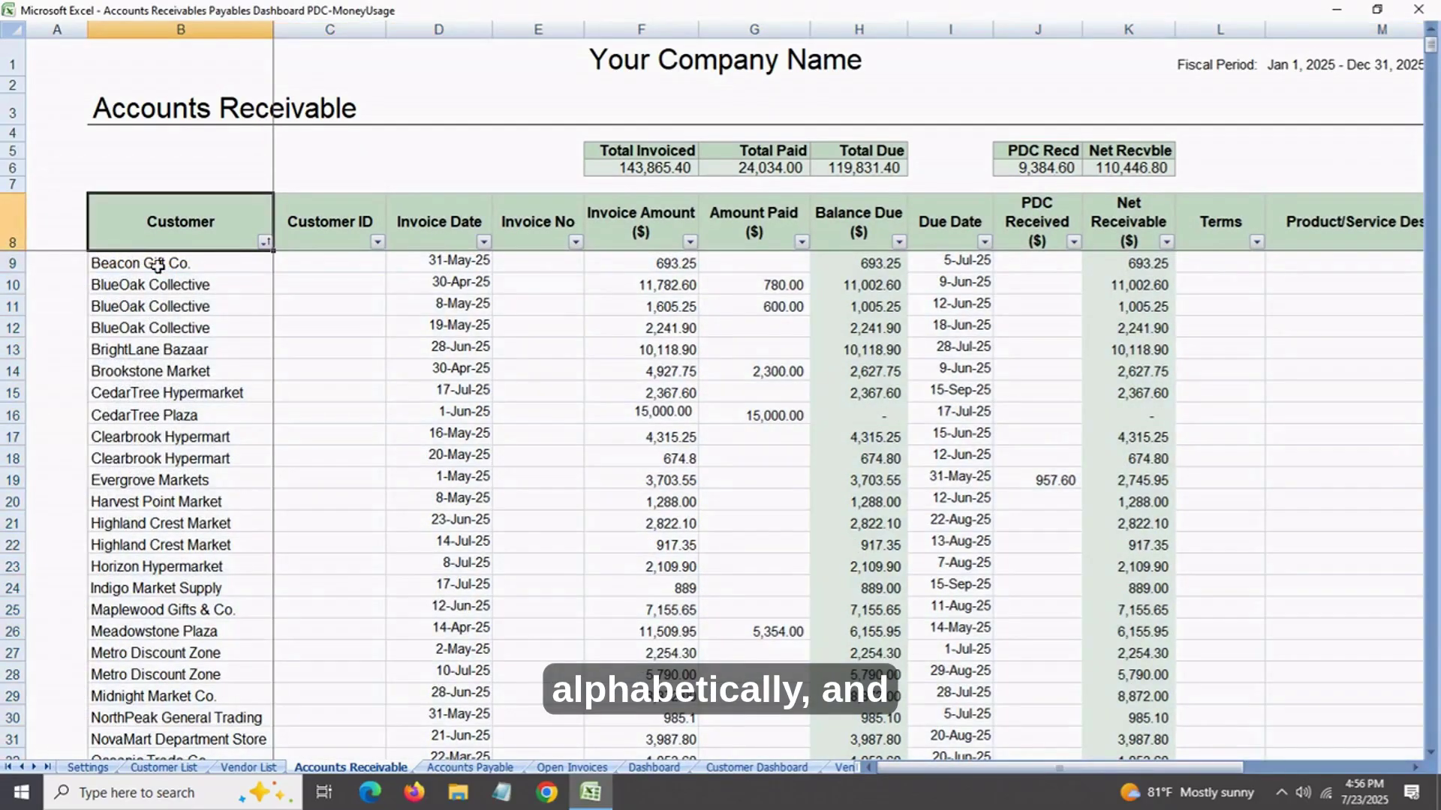
{"action": "left_click", "coordinate": [157, 264]}
{"action": "left_click", "coordinate": [157, 291]}
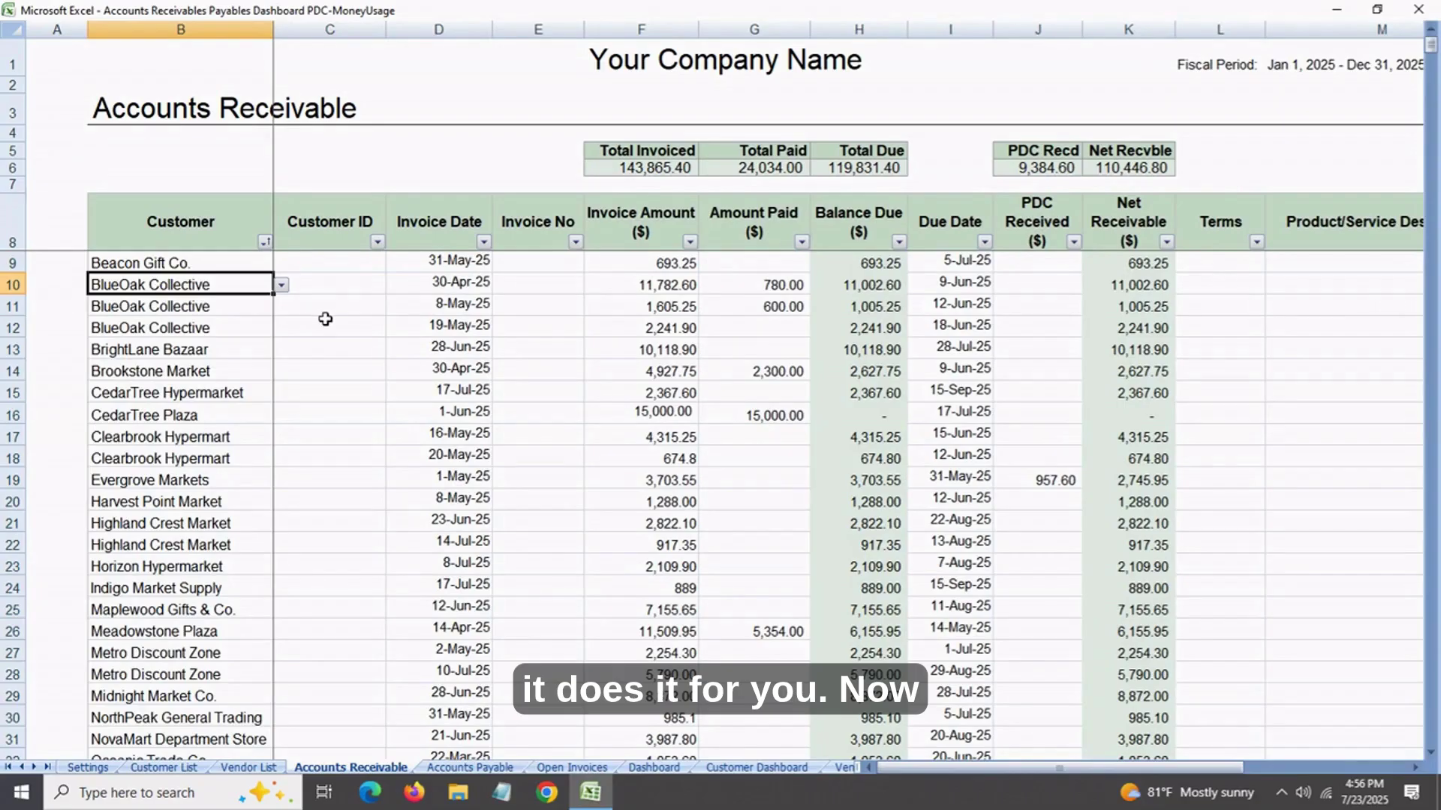
- Filter the Customer column of the Accounts Receivable sheet to show only BlueOak Collective
{"action": "left_click", "coordinate": [227, 240]}
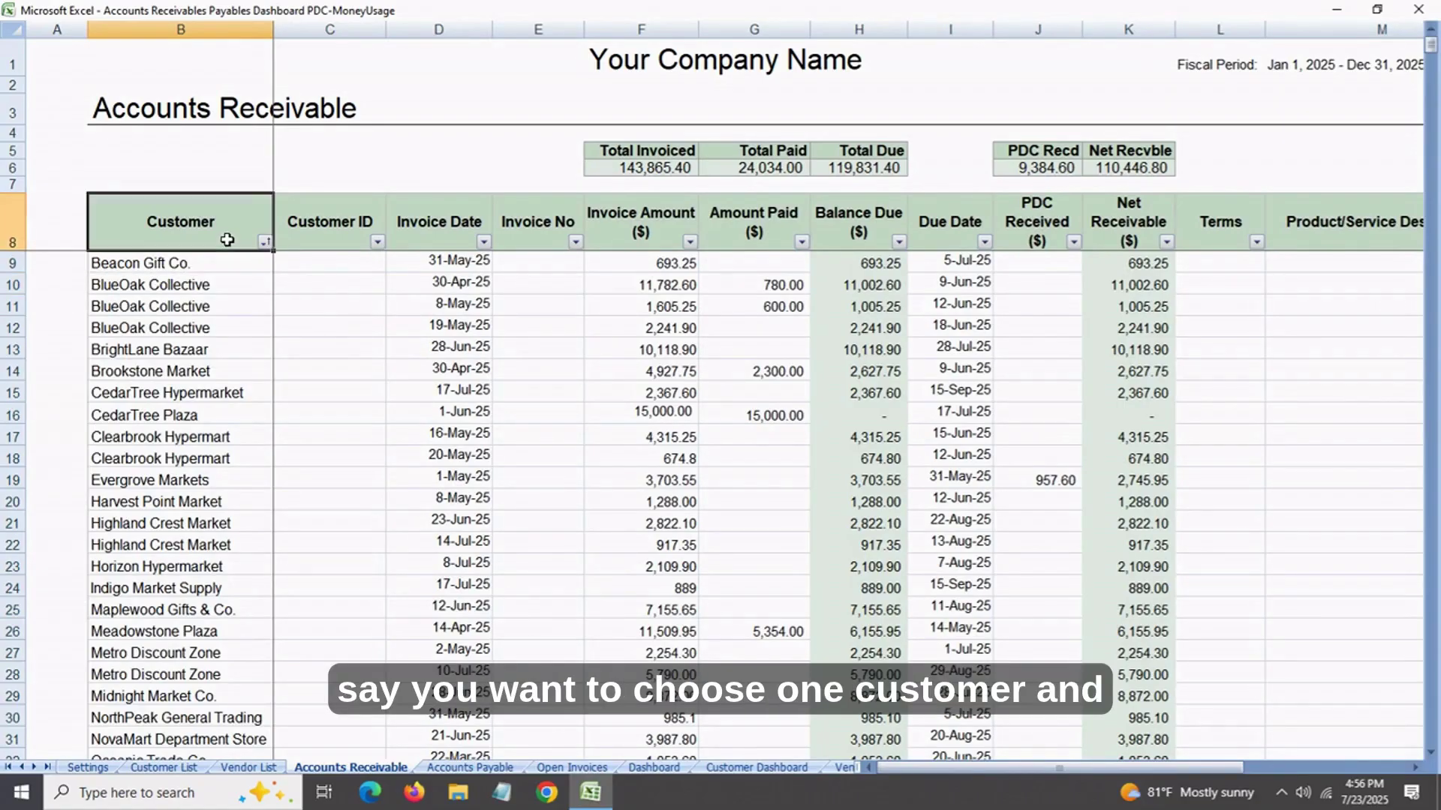
{"action": "left_click", "coordinate": [265, 242]}
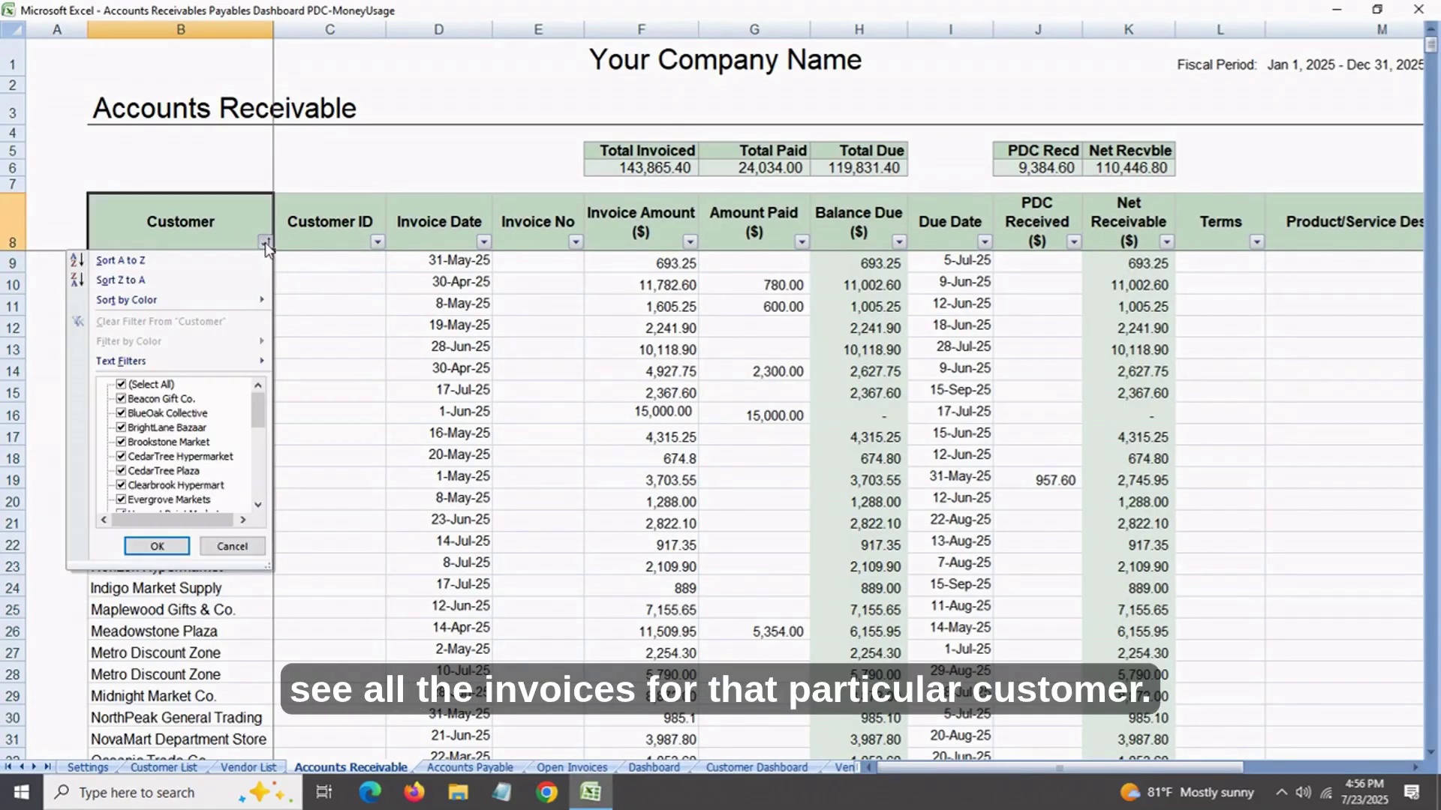
{"action": "left_click", "coordinate": [122, 385]}
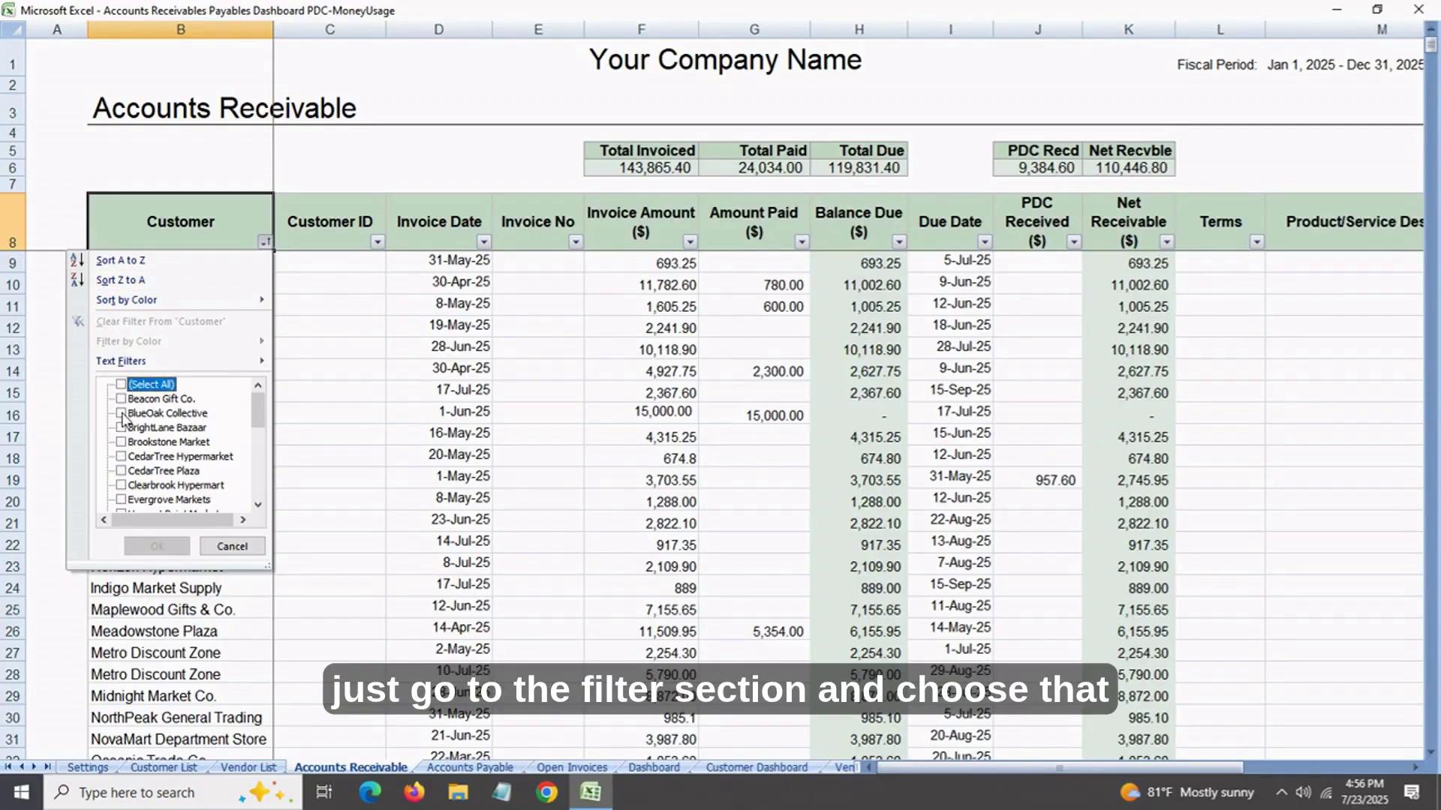
{"action": "left_click", "coordinate": [122, 413]}
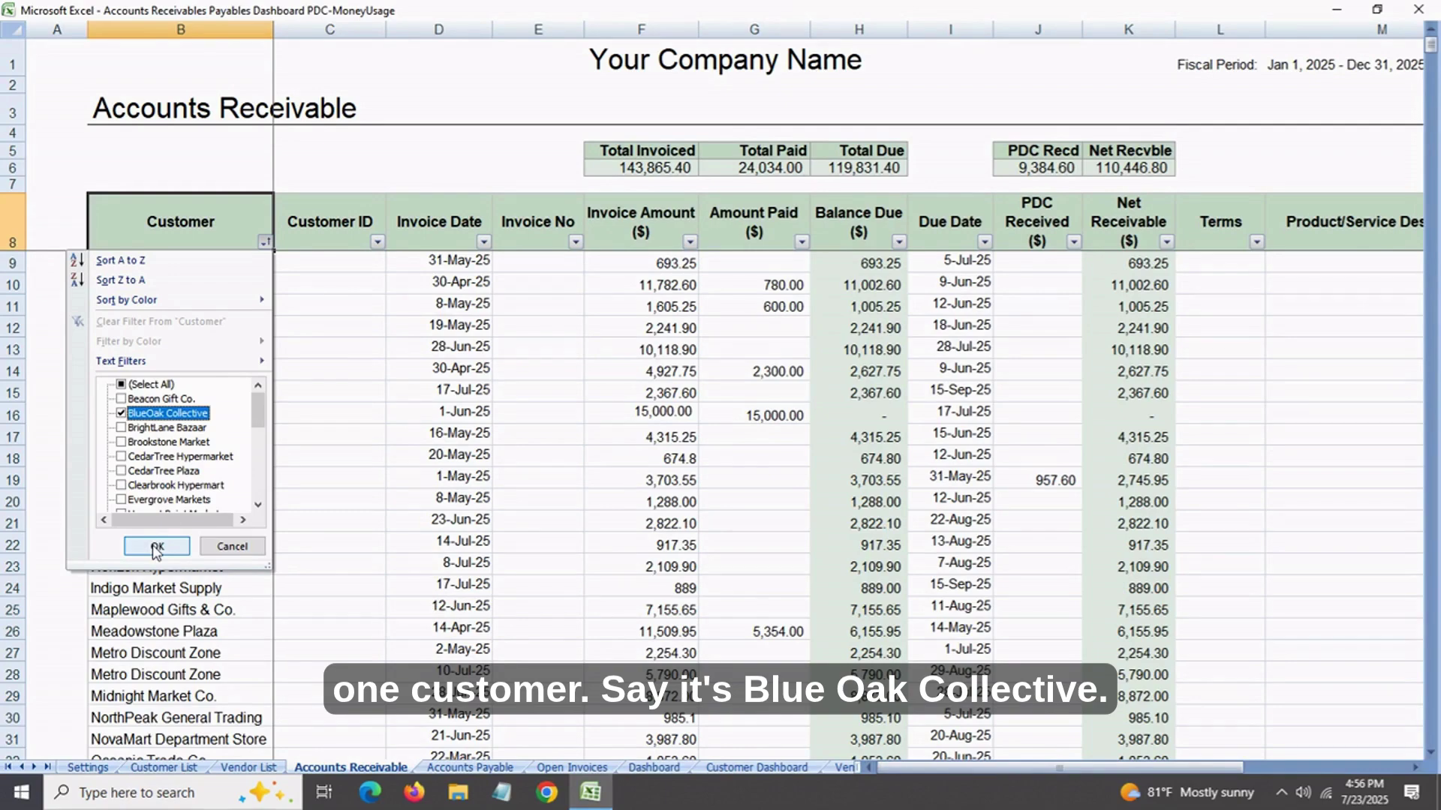
{"action": "left_click", "coordinate": [156, 547]}
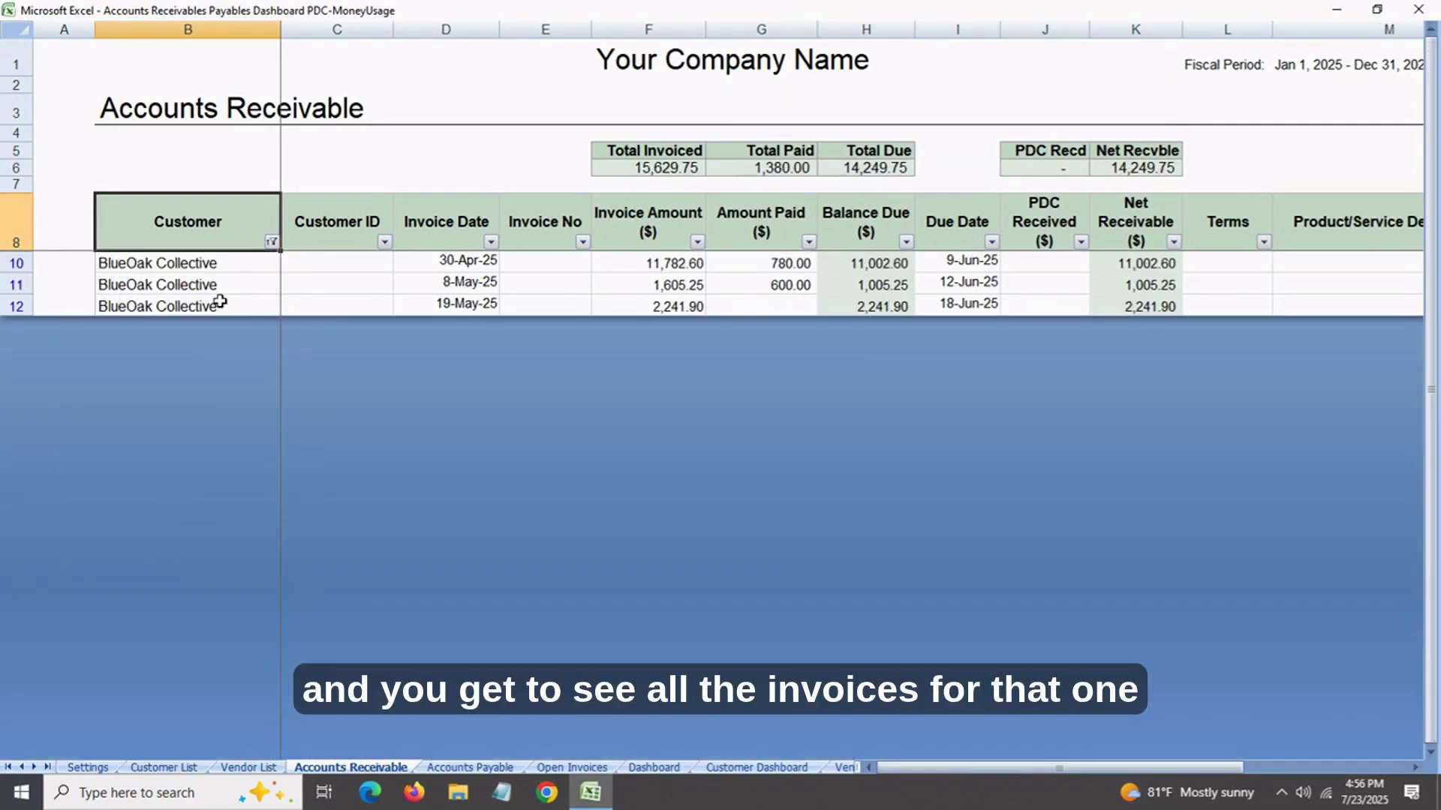
- Check the Total Invoiced, Total Paid and Total Due amounts for the filtered BlueOak Collective invoices
{"action": "left_click", "coordinate": [674, 172]}
{"action": "left_click", "coordinate": [784, 171]}
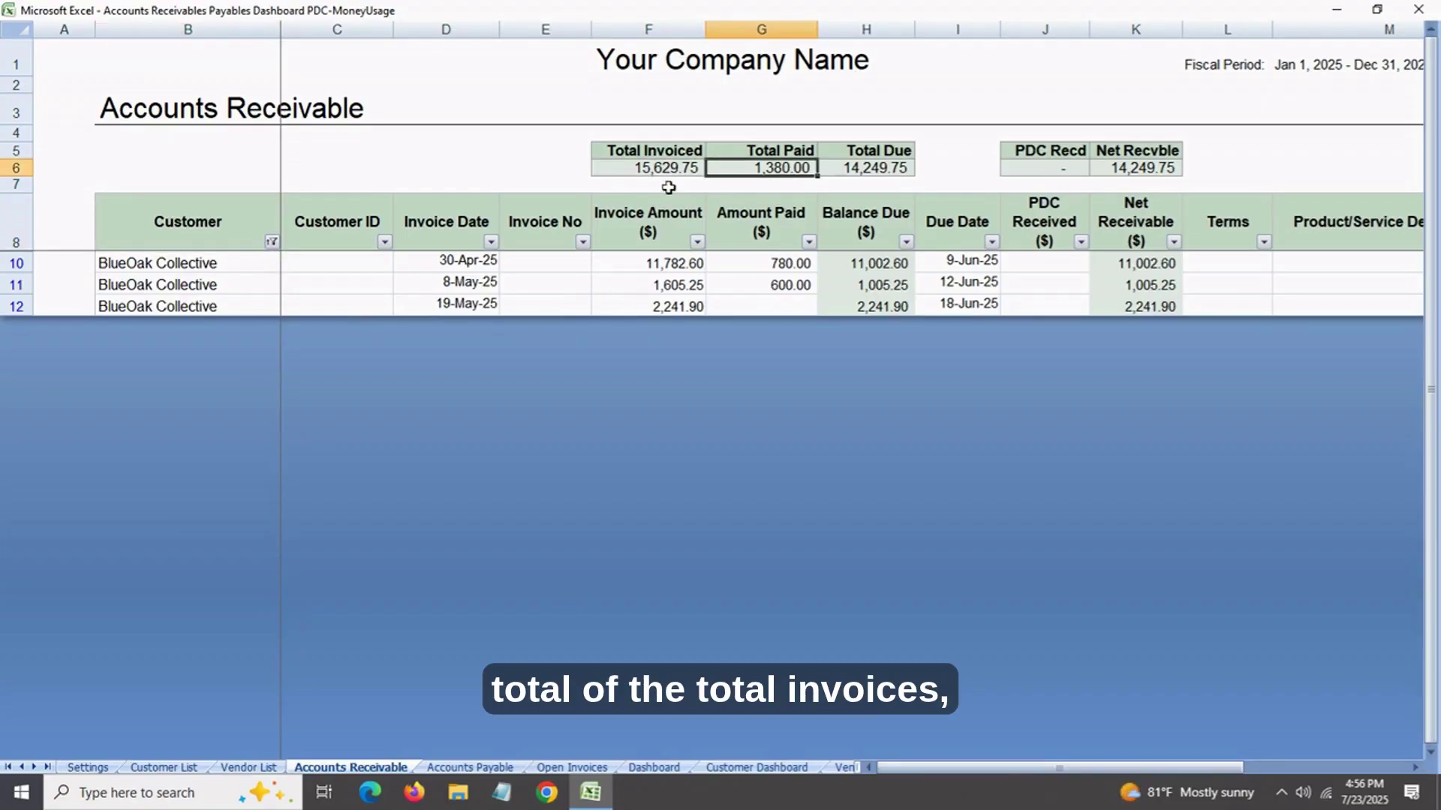
{"action": "left_click", "coordinate": [659, 168]}
{"action": "left_click", "coordinate": [766, 167]}
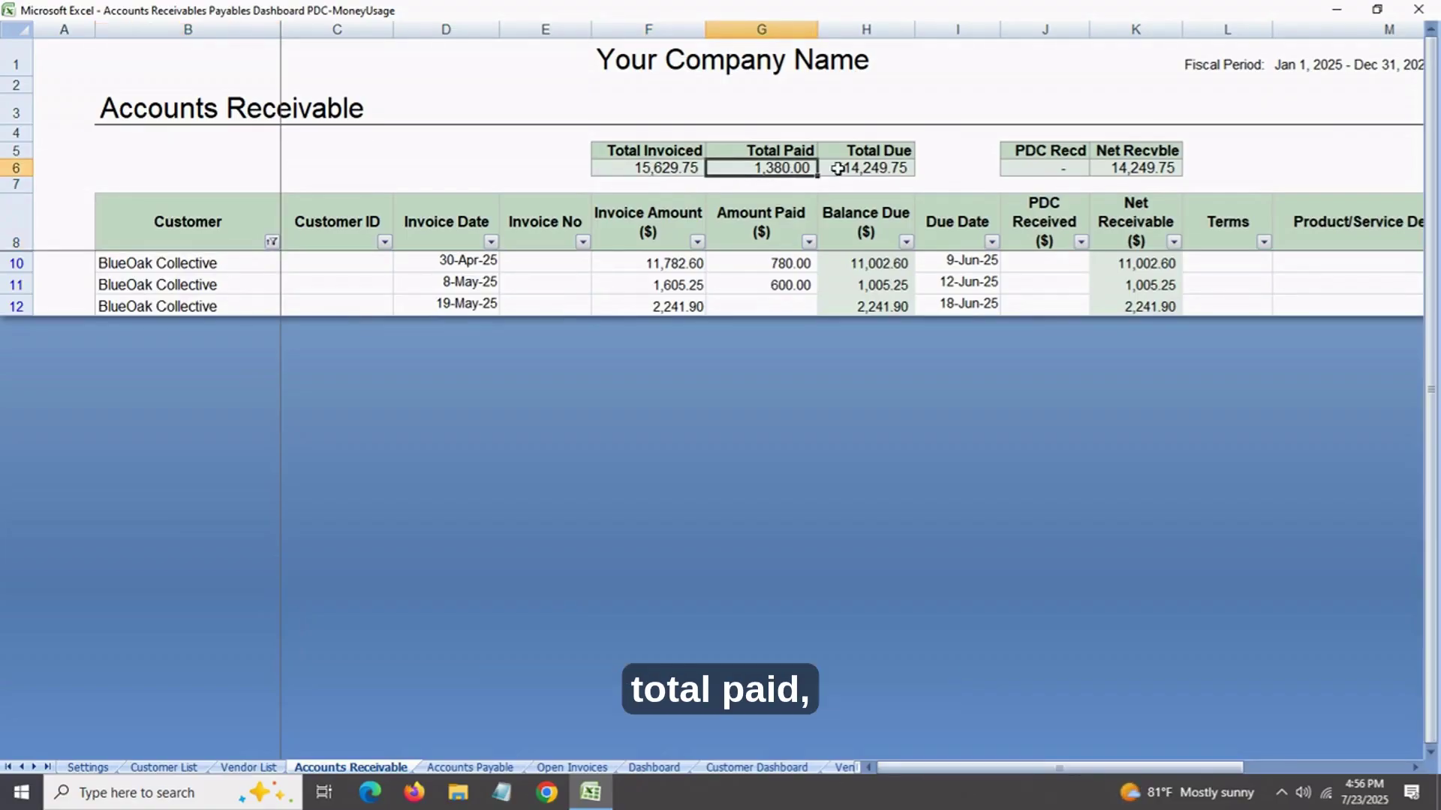
{"action": "left_click", "coordinate": [855, 171]}
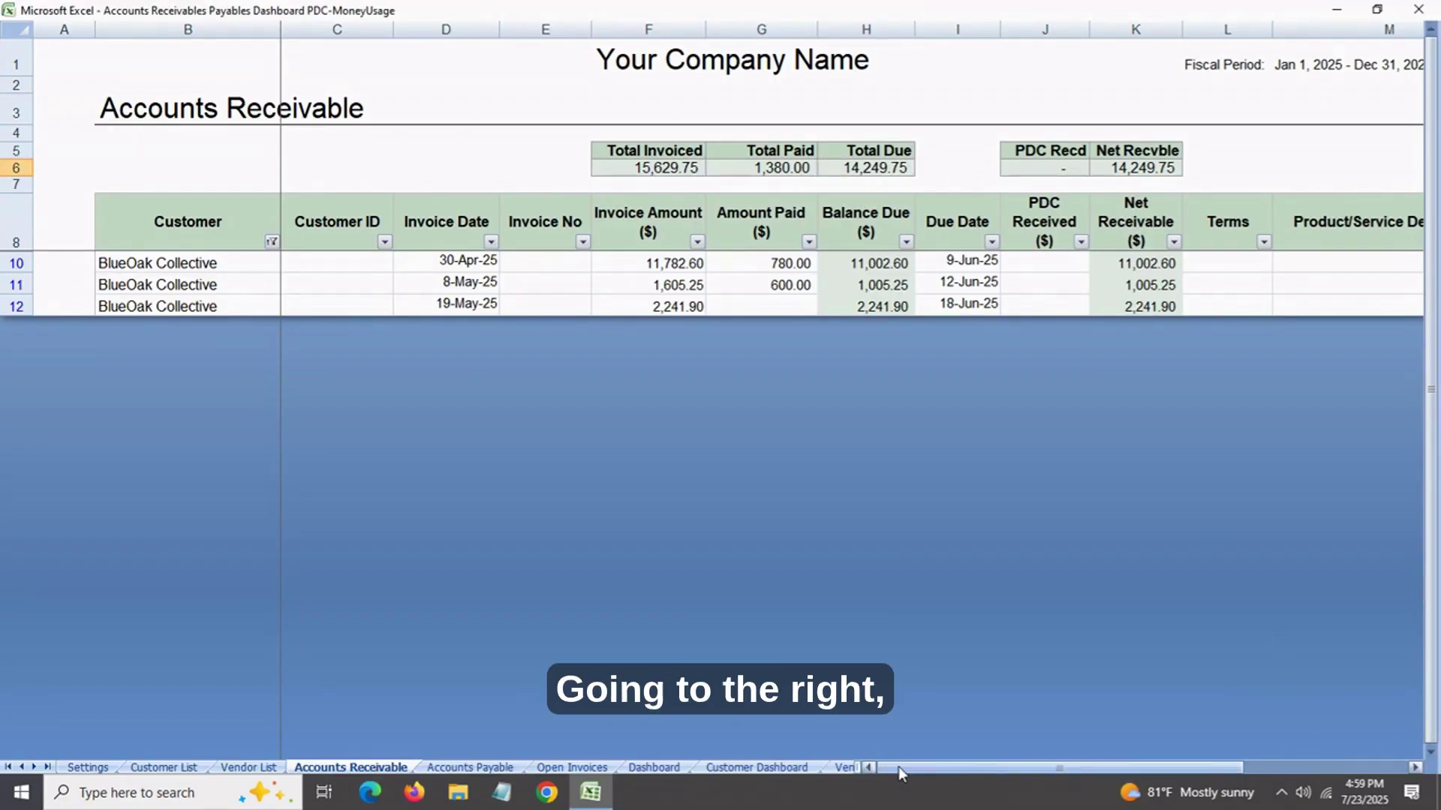
- Examine the Days Outstanding for each of the three BlueOak Collective invoices in the aging section
{"action": "left_click_drag", "start_coordinate": [898, 767], "coordinate": [1080, 767]}
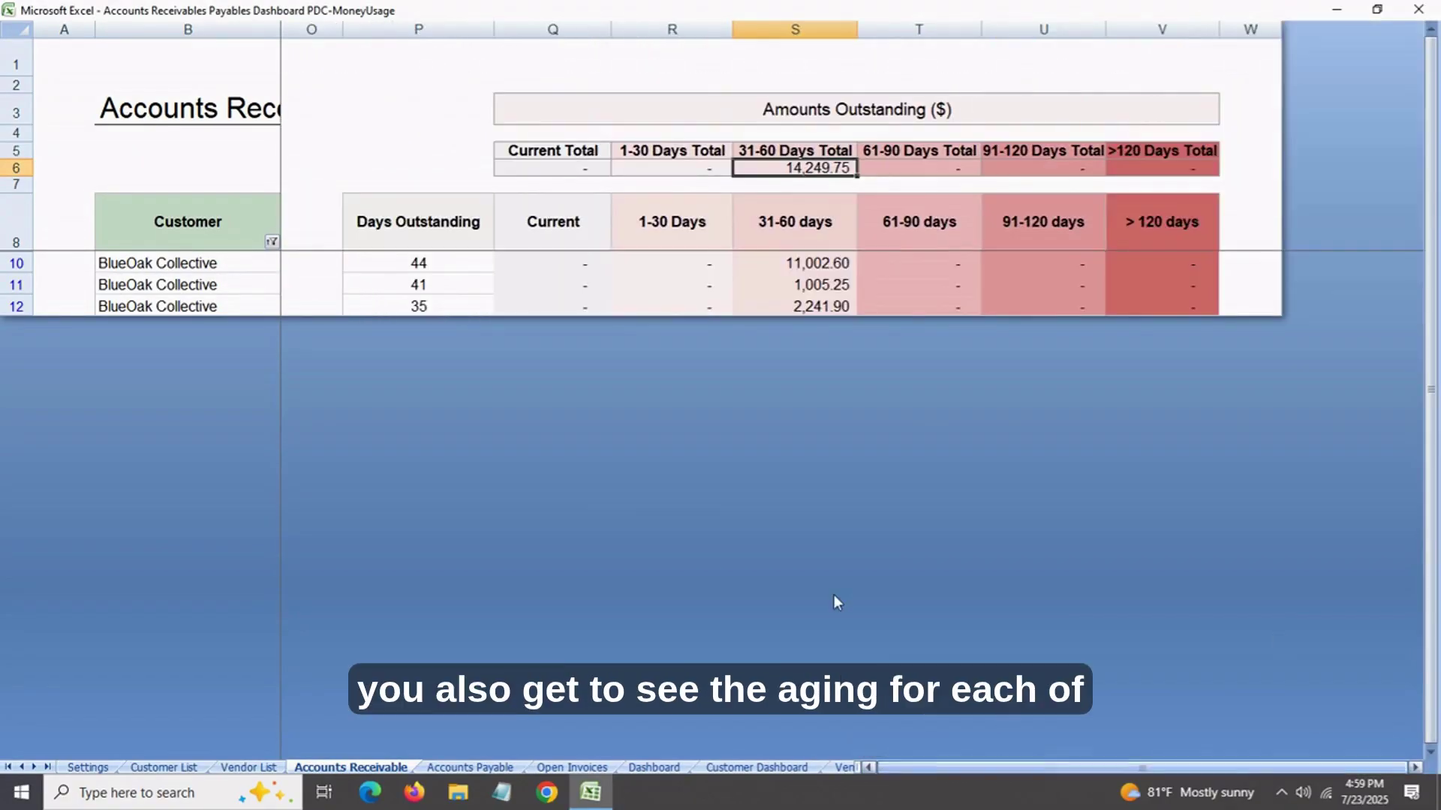
{"action": "left_click", "coordinate": [440, 270]}
{"action": "left_click", "coordinate": [441, 291]}
{"action": "left_click", "coordinate": [443, 308]}
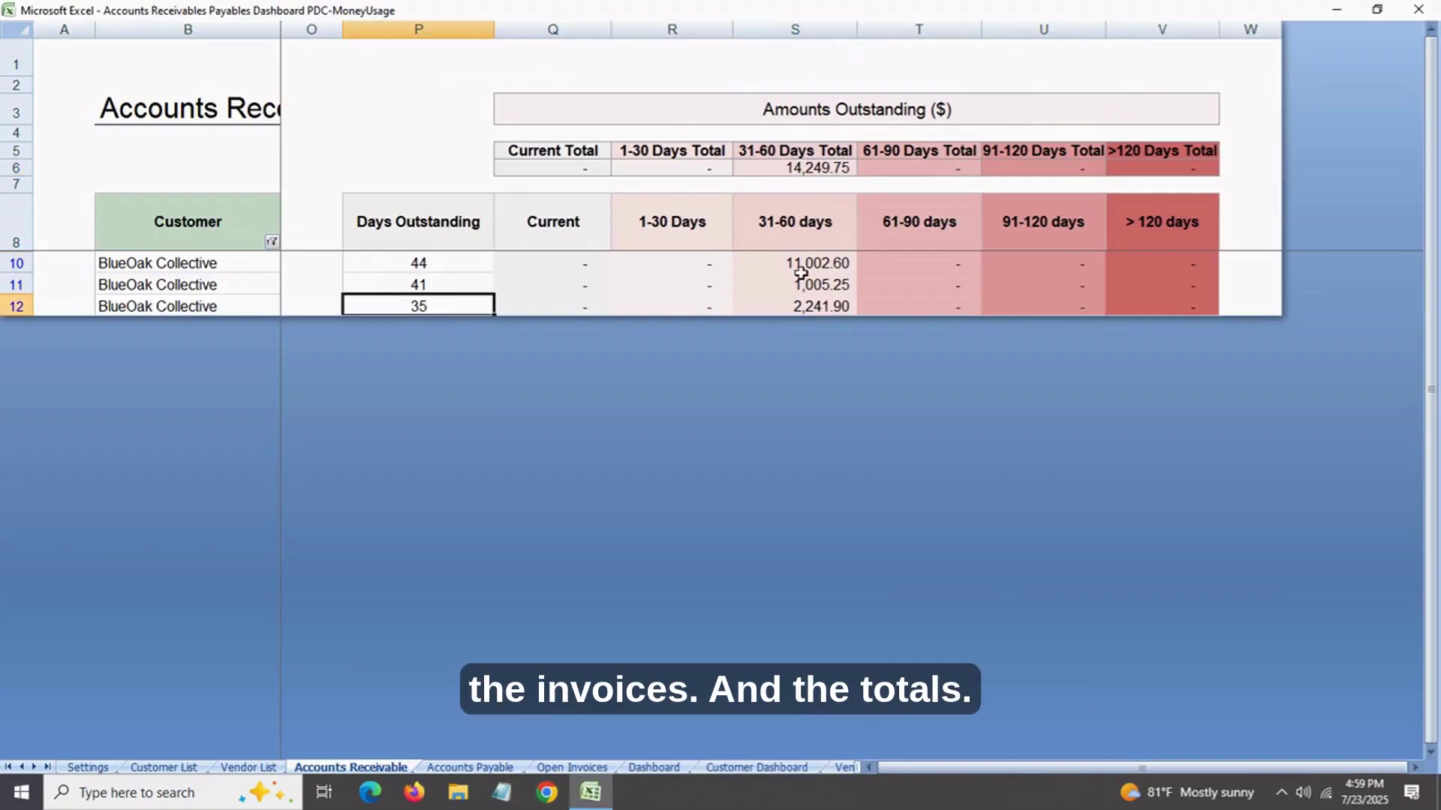